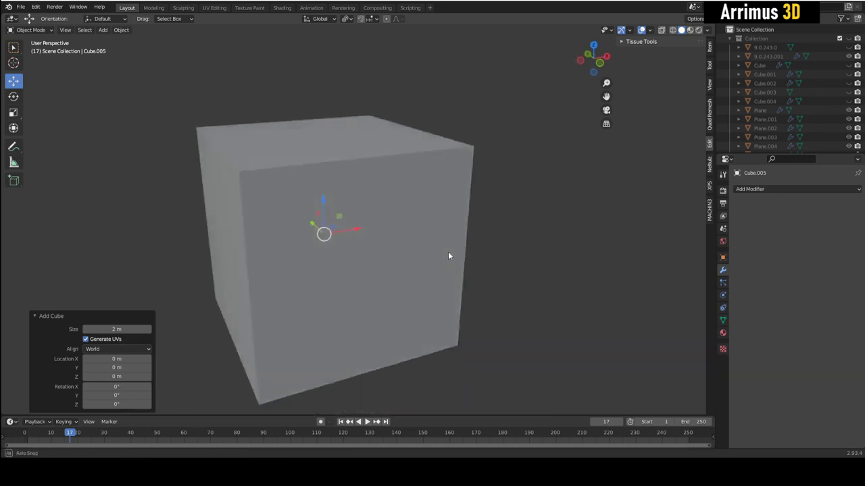
- Duplicate the cube and place the copy about 3.7 m away along the X axis
key(Tab)
key(Tab)
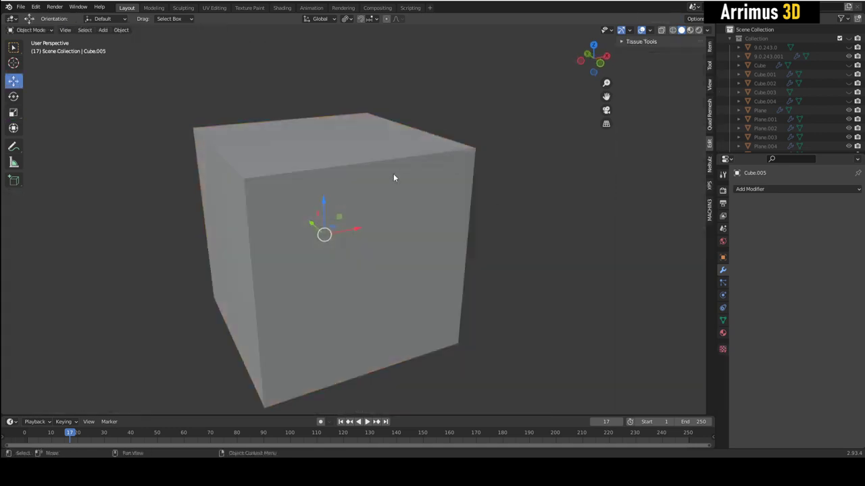
key(Tab)
scroll(412, 234, down, 2)
shift+middle_drag(462, 214, 329, 238)
key(Tab)
key(shift+d)
key(x)
click(566, 187)
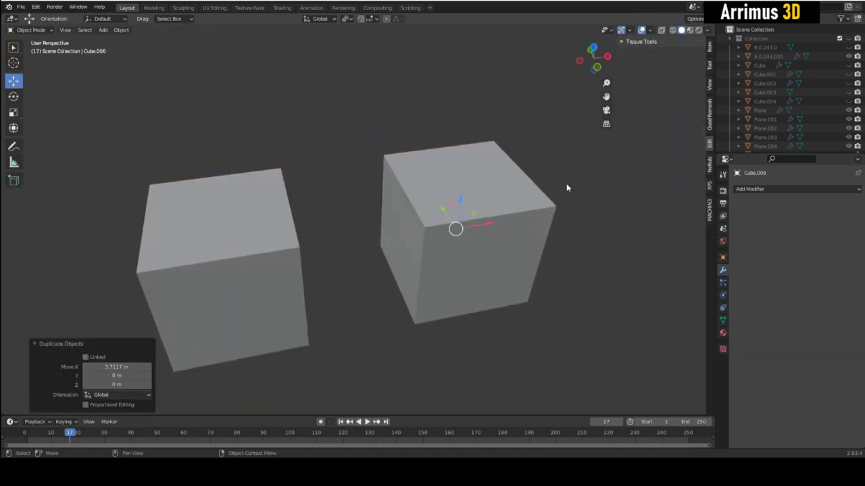
- Scale the copied cube's mesh taller along Z and by about 1.812 along X
key(Tab)
shift+middle_drag(510, 190, 409, 230)
drag(374, 236, 381, 198)
drag(410, 260, 441, 259)
middle_drag(440, 257, 398, 258)
scroll(399, 258, down, 1)
- Subdivide the enlarged block's whole mesh with 3 cuts
right_click(420, 200)
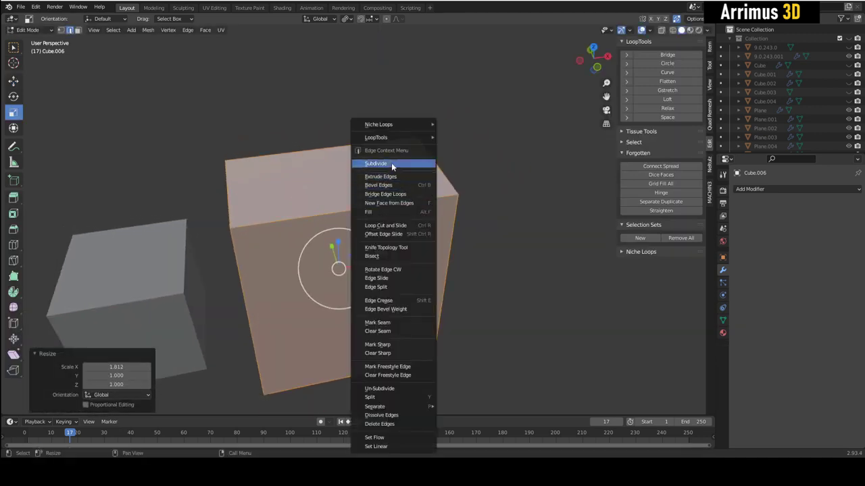
click(392, 165)
click(149, 345)
click(149, 345)
shift+middle_drag(475, 311, 488, 324)
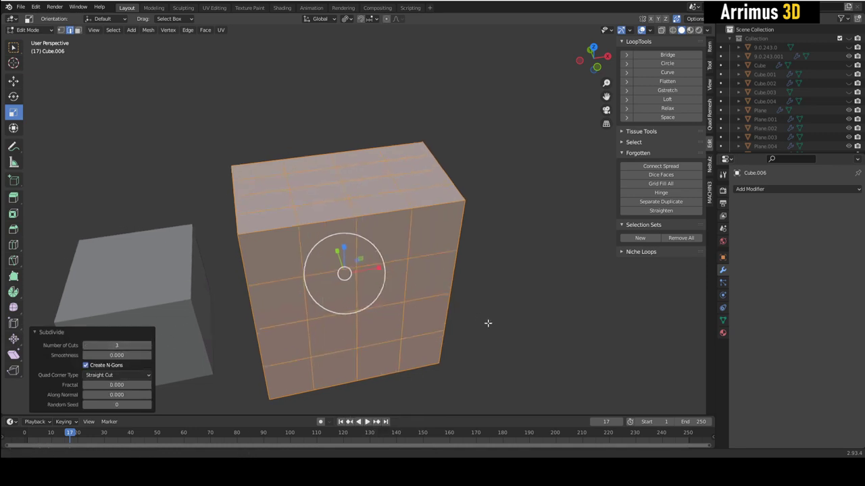
- Select the central two-by-two face groups on both the front and the back of the subdivided block
middle_drag(435, 321, 373, 254)
middle_drag(373, 254, 394, 249)
click(503, 253)
key(3)
click(316, 231)
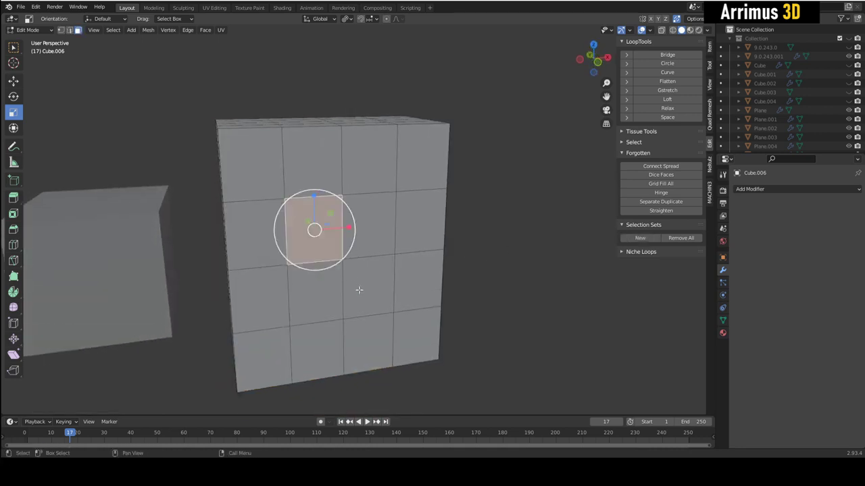
ctrl+shift+click(362, 290)
middle_drag(568, 297, 422, 274)
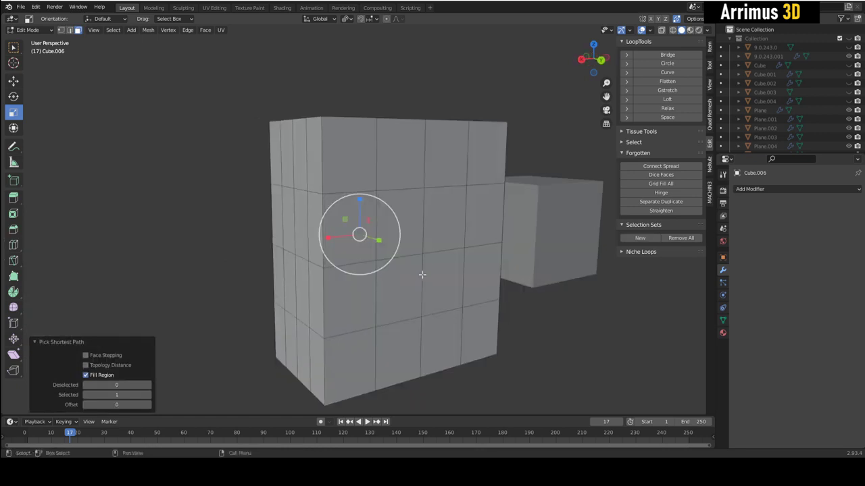
click(408, 234)
ctrl+shift+click(435, 282)
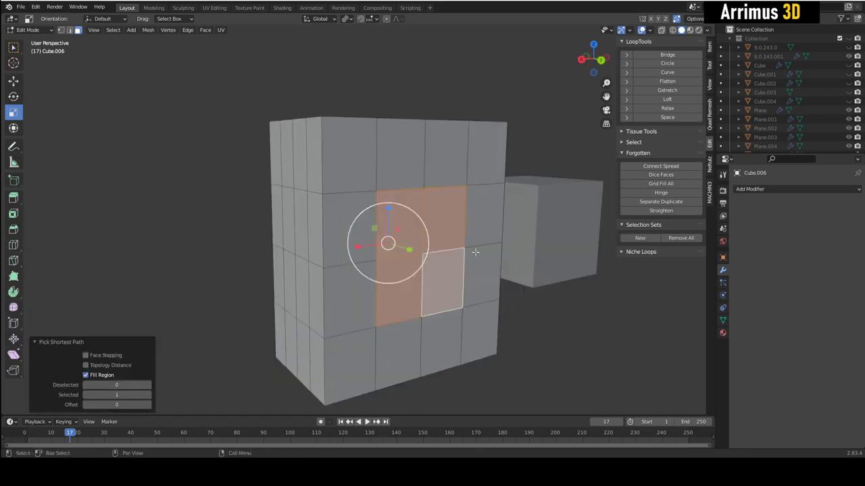
- Round the selected face groups with LoopTools Circle and inset them by about 0.095 m
click(674, 66)
middle_drag(429, 161, 529, 161)
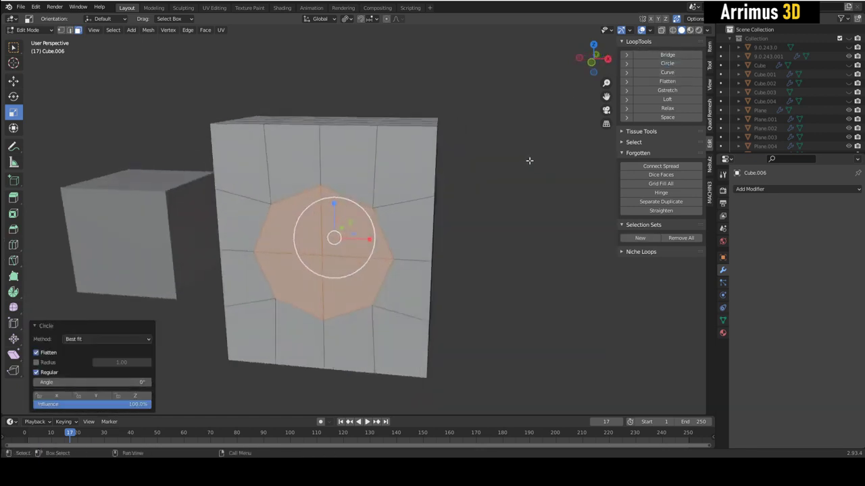
scroll(417, 168, up, 2)
key(ctrl+Tab)
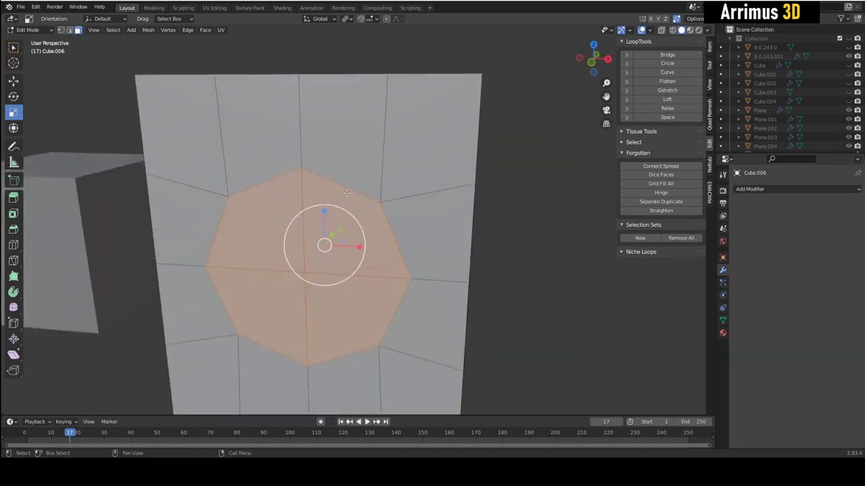
key(i)
click(348, 195)
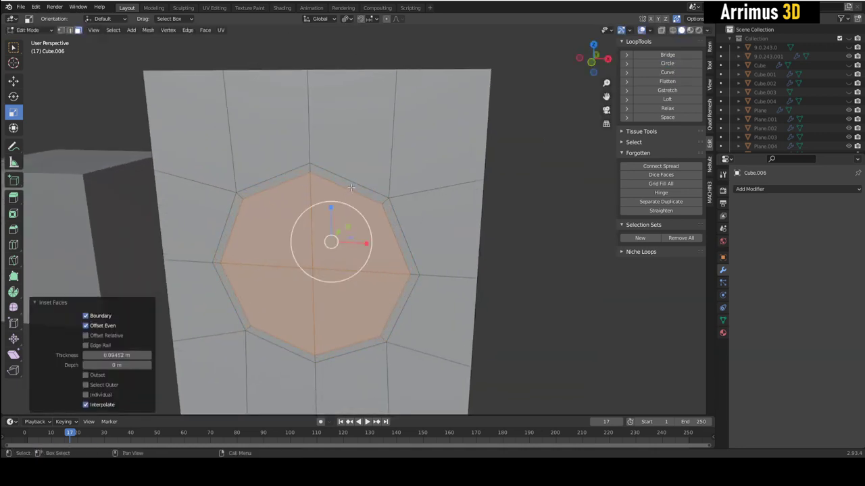
- Bridge the inset front and back faces to open a hole through the block
right_click(350, 189)
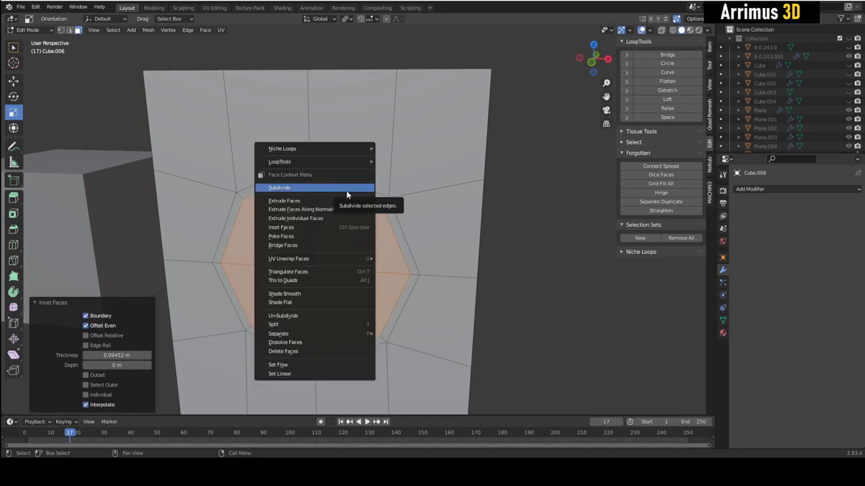
click(316, 245)
middle_drag(315, 245, 476, 244)
middle_drag(398, 195, 398, 261)
mouse_move(391, 229)
middle_down()
mouse_move(446, 250)
mouse_move(408, 188)
mouse_move(406, 235)
middle_up()
- Add supporting loop cuts near the block's top, bottom and side edges and just inside the hole's rim
key(ctrl+r)
drag(386, 174, 384, 145)
shift+middle_drag(366, 164, 390, 137)
drag(297, 126, 269, 124)
middle_drag(472, 161, 413, 160)
drag(479, 118, 502, 119)
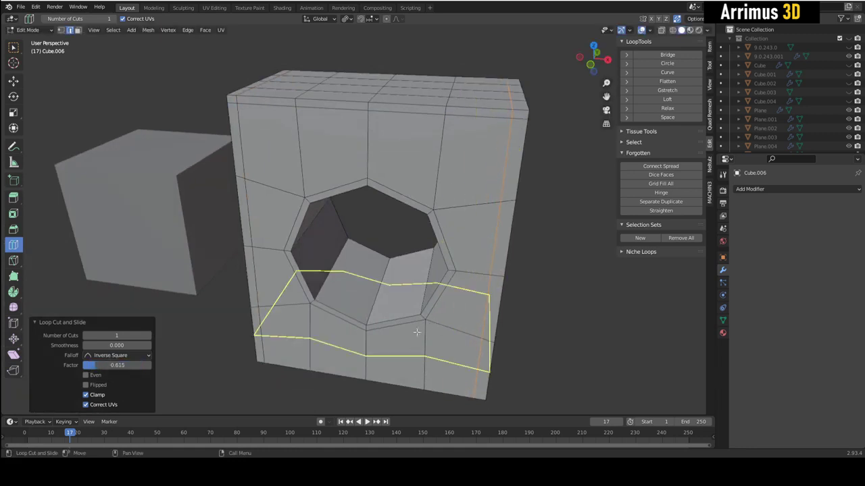
drag(423, 342, 422, 371)
drag(380, 283, 389, 252)
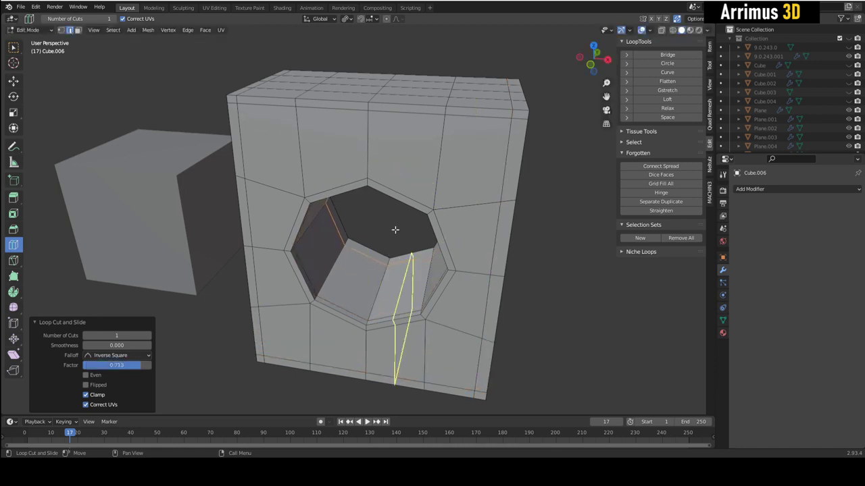
- Add a Subdivision modifier with 3 viewport levels to the block and shade it smooth
key(Tab)
middle_drag(382, 220, 451, 217)
key(ctrl+3)
scroll(393, 237, down, 2)
right_click(419, 200)
click(416, 200)
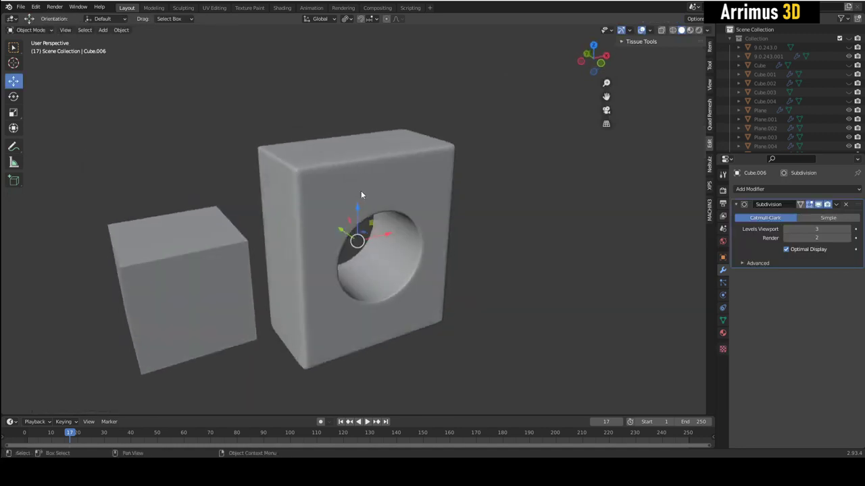
- Inspect the smoothed block with its hole and display the wireframe over the objects
middle_drag(361, 194, 424, 269)
middle_drag(401, 230, 358, 221)
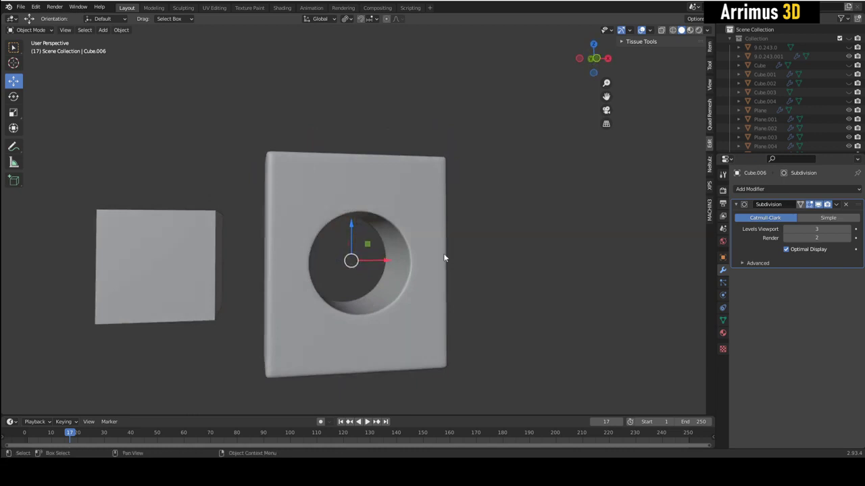
middle_drag(430, 307, 429, 311)
middle_drag(413, 273, 456, 284)
key(F4)
key(F4)
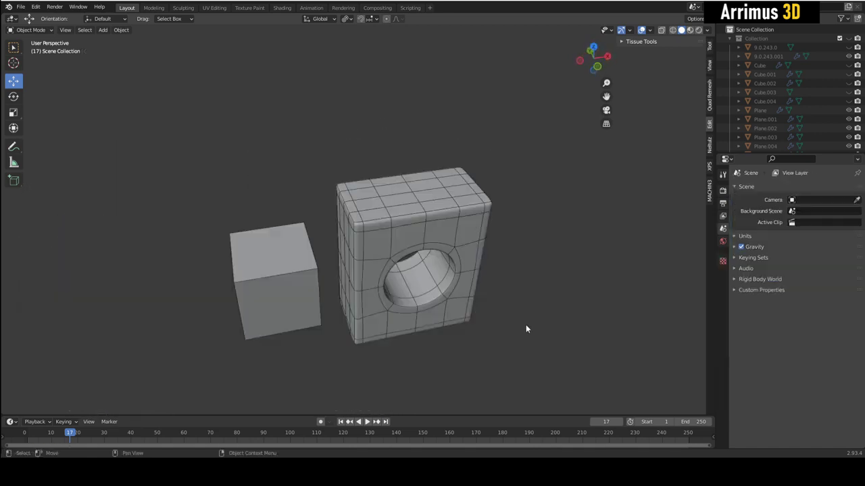
- Duplicate the plain cube along the X axis to the far side of the holed block
click(301, 268)
shift+middle_drag(359, 258, 237, 267)
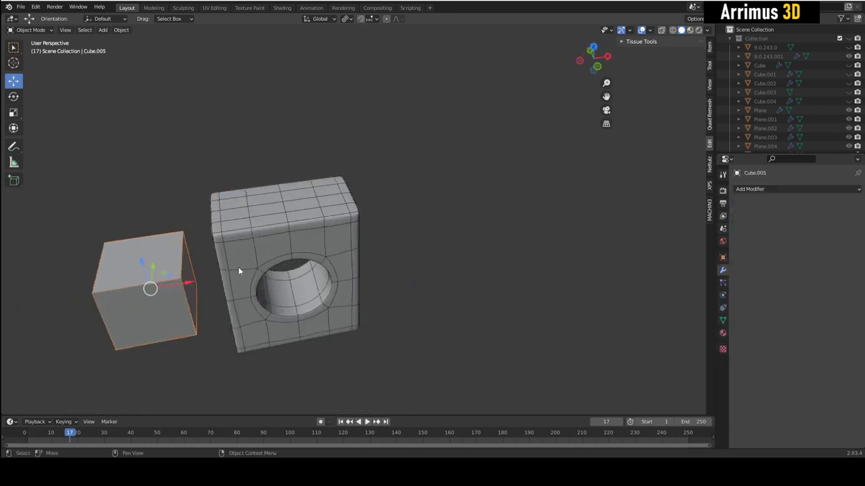
key(shift+d)
key(x)
click(594, 212)
key(KP_Decimal)
shift+middle_drag(454, 218, 452, 270)
scroll(440, 282, down, 4)
middle_drag(406, 223, 411, 242)
scroll(420, 237, down, 1)
- Stretch the new cube's mesh along X into an elongated box
key(Tab)
drag(377, 244, 410, 242)
scroll(386, 246, down, 2)
shift+middle_drag(423, 242, 398, 242)
key(Tab)
scroll(388, 250, down, 2)
middle_drag(357, 276, 401, 259)
- Add a 32-vertex cylinder with 1 m radius and 2 m depth and move it to the elongated box
key(shift+a)
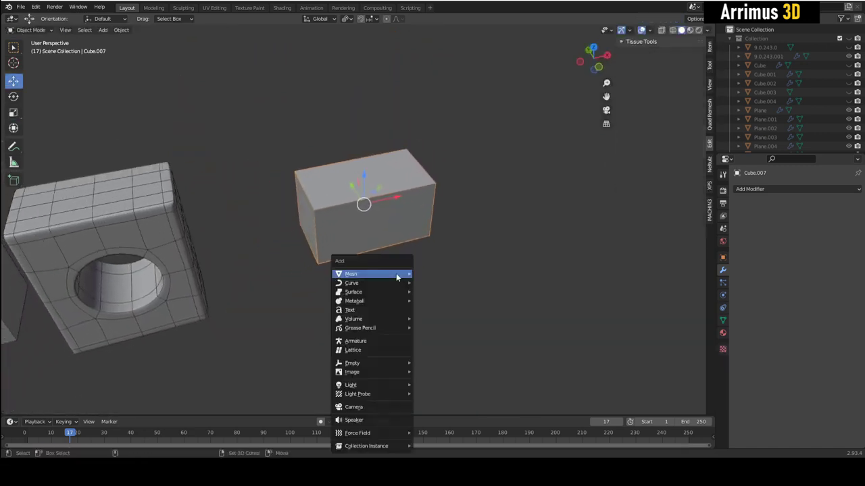
mouse_move(397, 277)
click(453, 319)
middle_drag(221, 286, 216, 263)
scroll(202, 285, down, 1)
alt+middle_drag(211, 215, 202, 237)
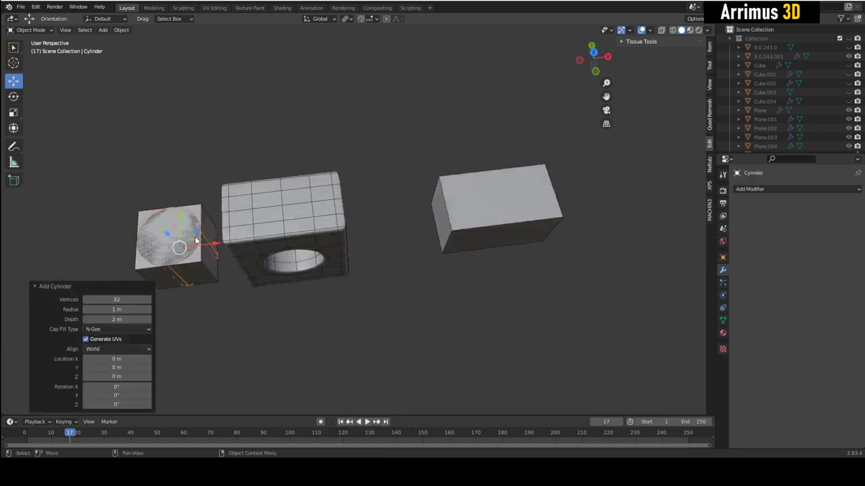
drag(196, 232, 544, 277)
- Rotate the cylinder onto its side so it overlaps the box's front corner
middle_drag(526, 264, 410, 263)
alt+middle_drag(410, 264, 444, 225)
key(e)
click(429, 225)
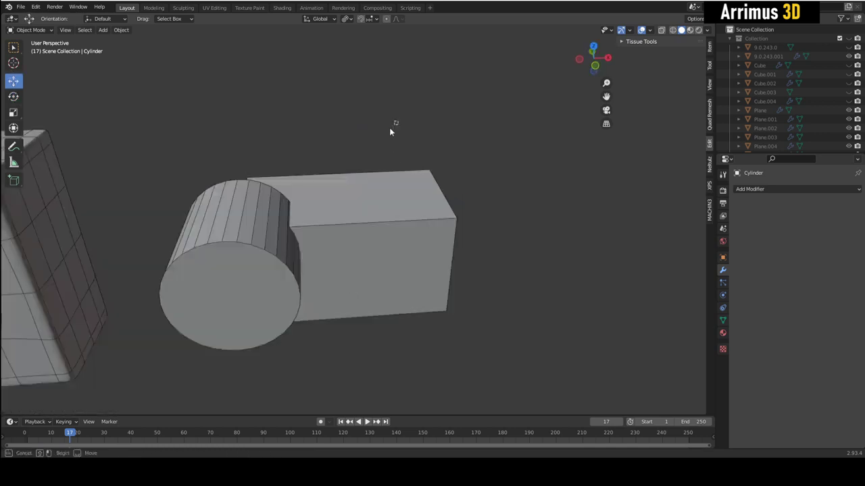
- Duplicate the box and its overlapping cylinder and move the copies 5.43 m along X
middle_drag(389, 127, 273, 225)
key(shift+d)
key(x)
click(626, 213)
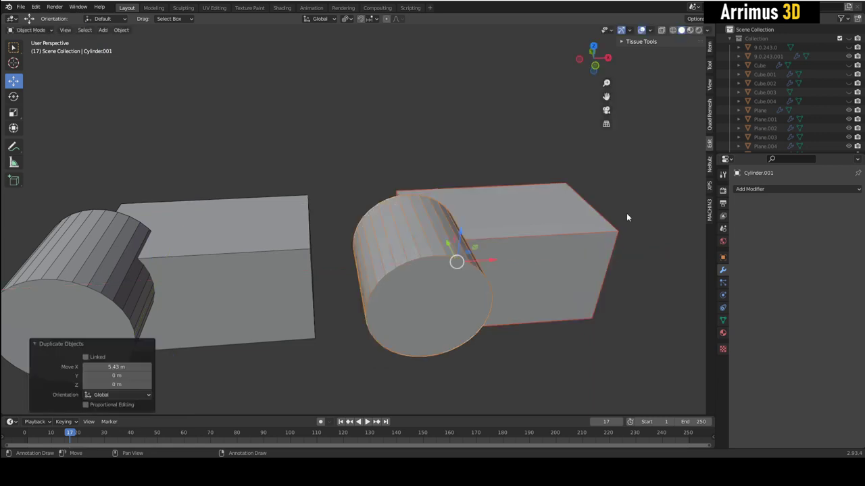
shift+middle_drag(627, 218, 489, 215)
- Add a Boolean Difference modifier to the copied box with the copied cylinder as cutter, and apply it
click(488, 180)
click(767, 189)
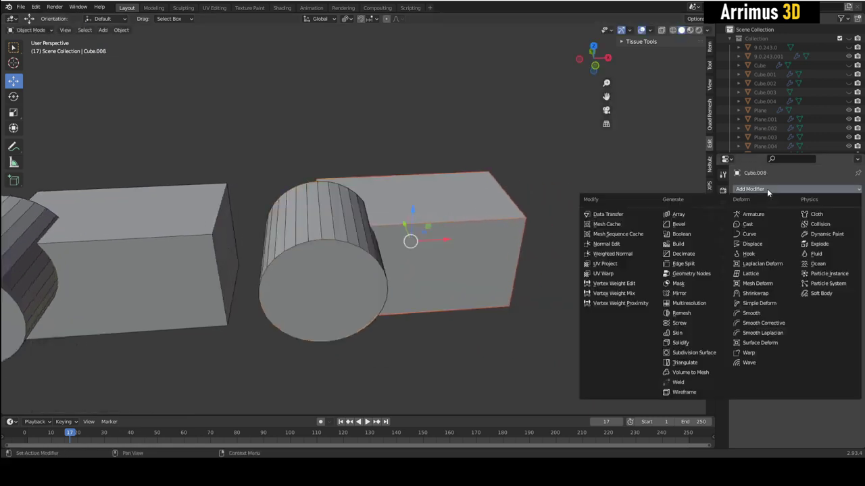
click(681, 234)
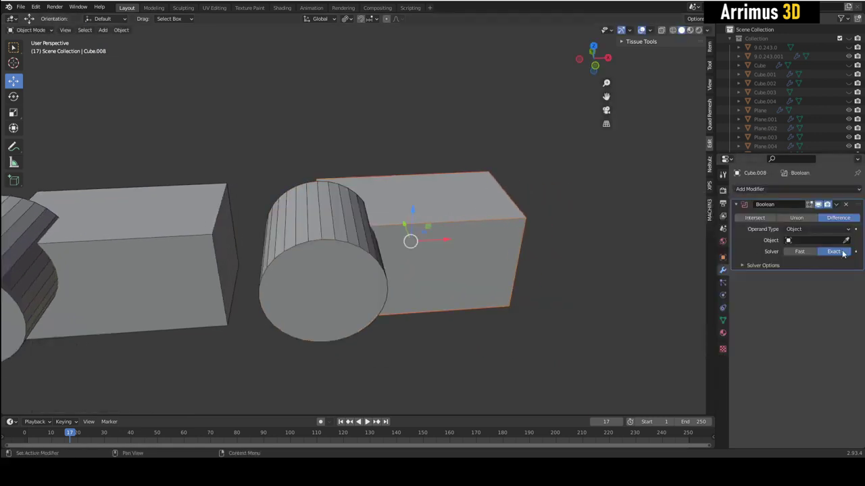
click(331, 210)
scroll(419, 208, up, 2)
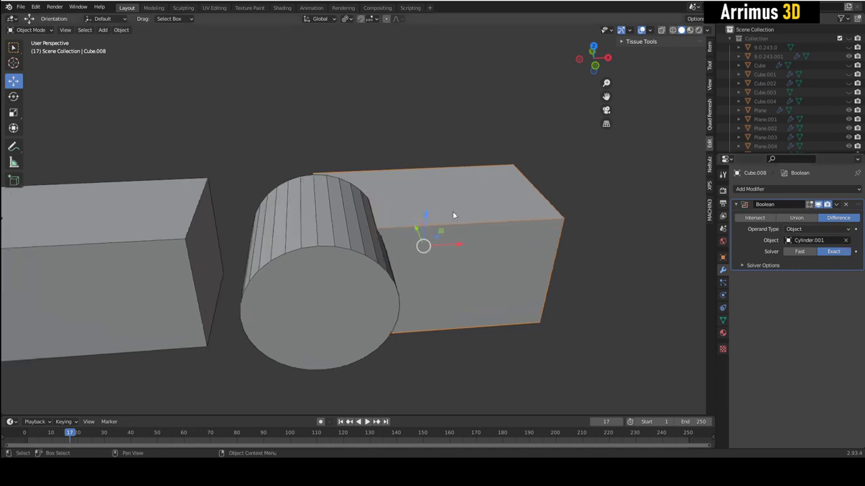
right_click(785, 206)
click(787, 218)
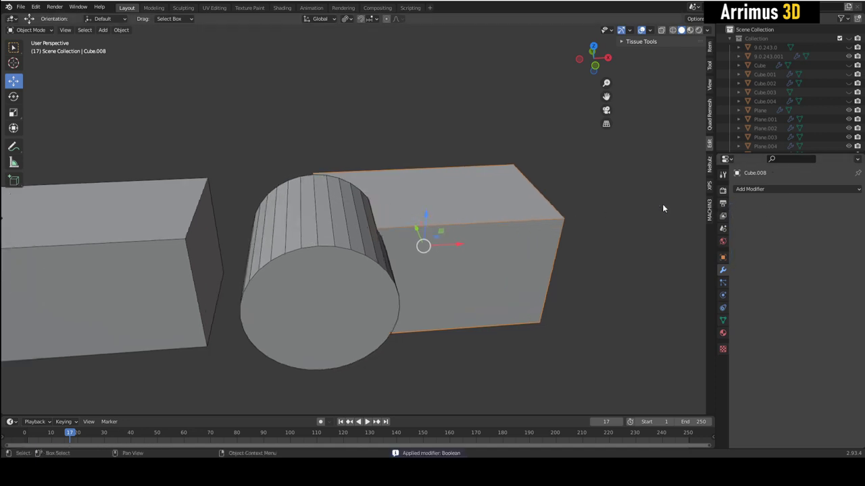
- Delete the copied cutter cylinder, leaving the notched box, and select that box
click(345, 226)
key(x)
click(321, 230)
shift+middle_drag(398, 223, 423, 239)
click(368, 226)
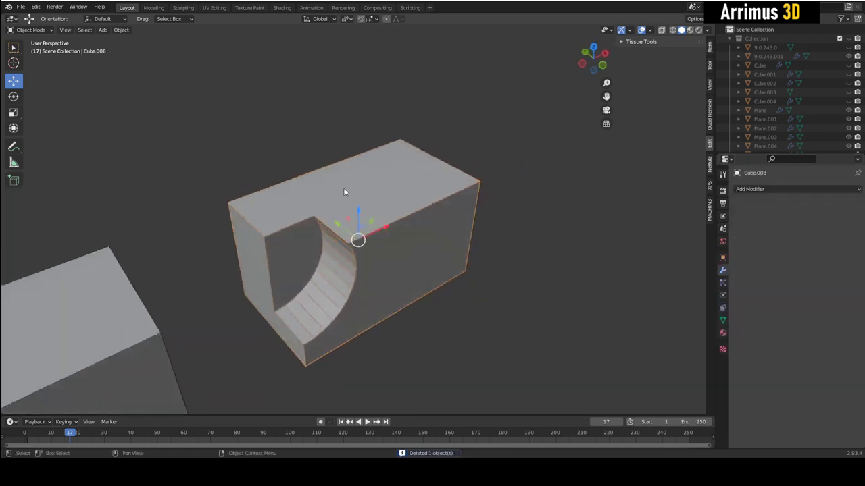
middle_drag(371, 250, 419, 261)
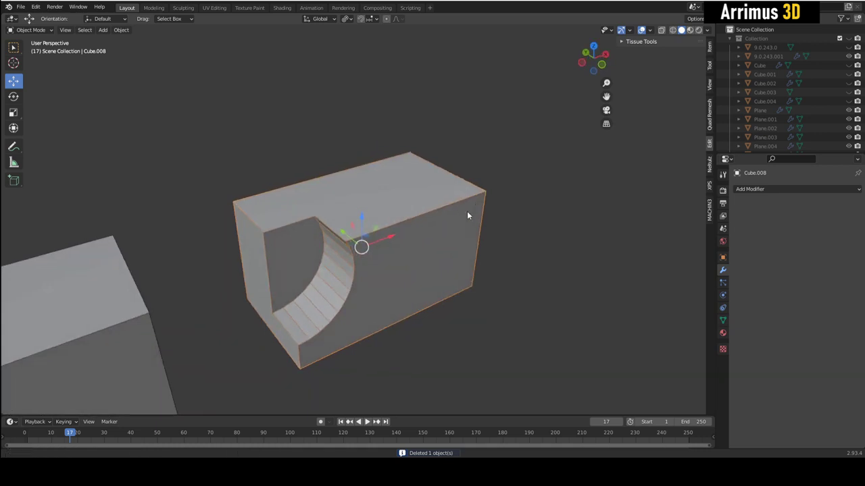
middle_drag(467, 215, 454, 228)
- Insert a loop cut near the notched box's uncut end with a slide factor of about -0.938
key(Tab)
alt+middle_drag(480, 269, 422, 262)
alt+middle_drag(456, 296, 481, 202)
key(ctrl+r)
middle_drag(517, 355, 451, 293)
drag(438, 275, 497, 265)
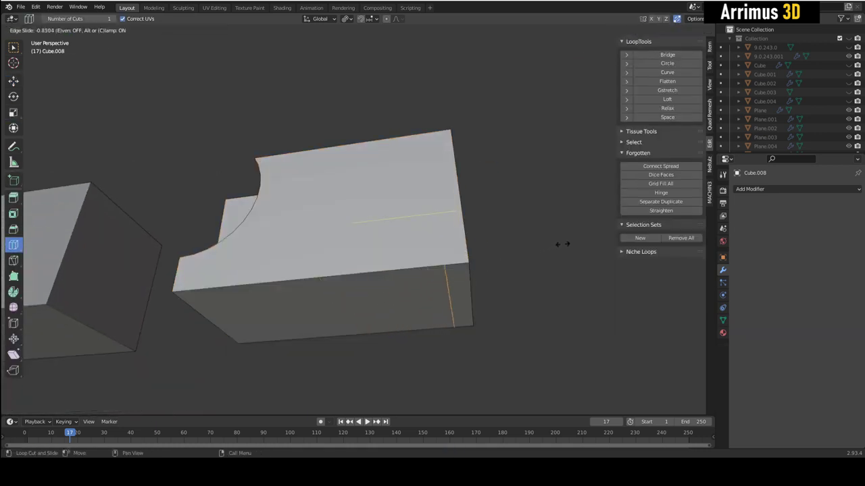
drag(575, 241, 574, 240)
- Examine how loop cuts would run across the notched box's other faces, and leave Edit Mode
alt+middle_drag(460, 269, 516, 234)
middle_drag(251, 205, 385, 195)
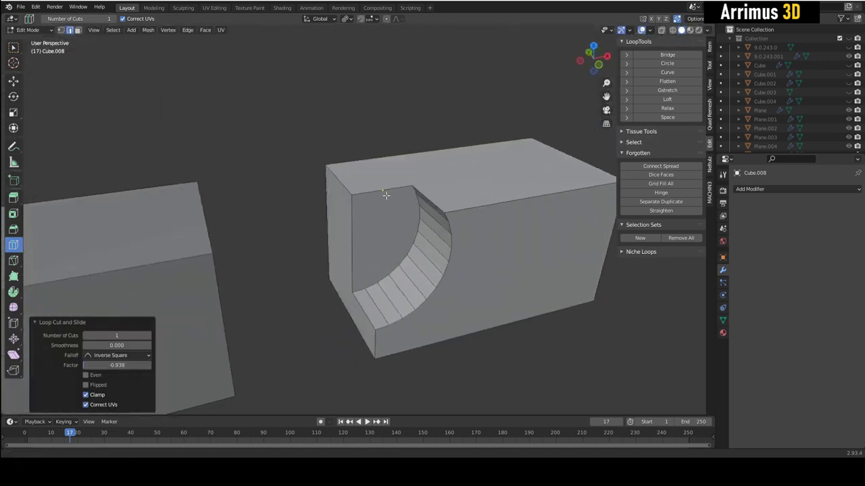
alt+middle_drag(358, 165, 378, 197)
middle_drag(331, 158, 354, 210)
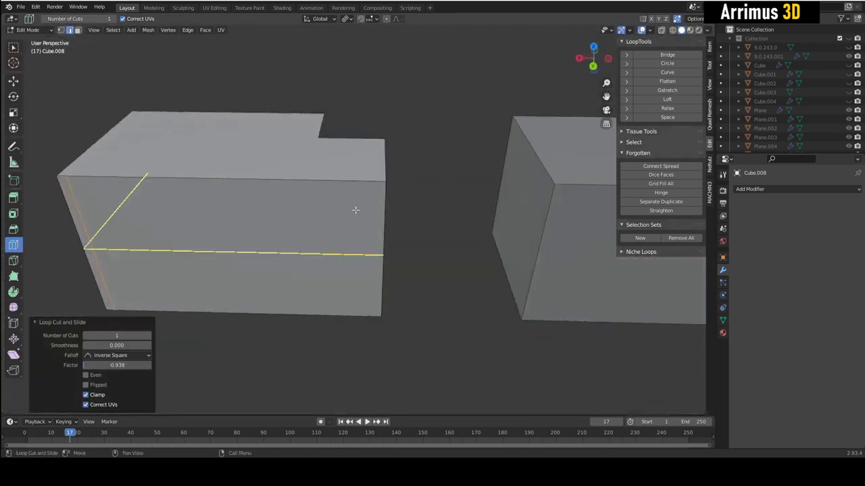
drag(341, 188, 485, 180)
alt+middle_drag(482, 186, 293, 220)
scroll(295, 221, down, 3)
middle_drag(367, 244, 385, 244)
key(Tab)
- Subdivide the original uncut elongated box with 2 cuts
middle_drag(324, 212, 377, 201)
click(374, 180)
scroll(365, 217, up, 1)
key(Tab)
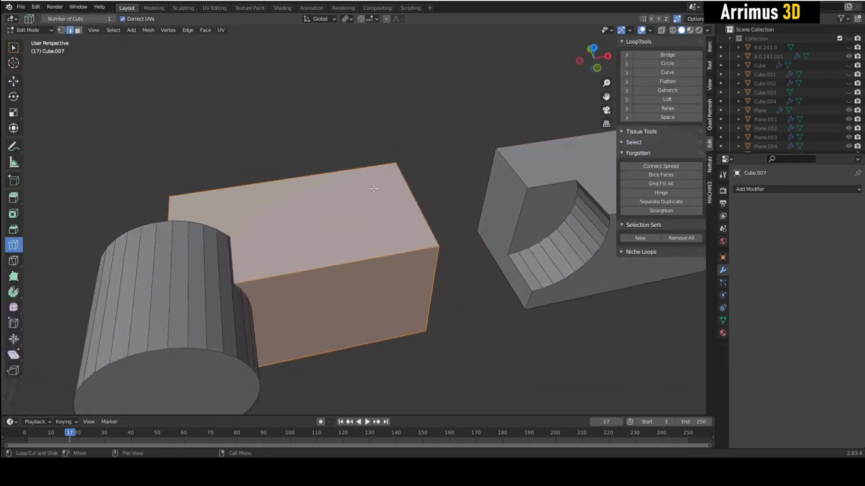
right_click(345, 183)
click(340, 166)
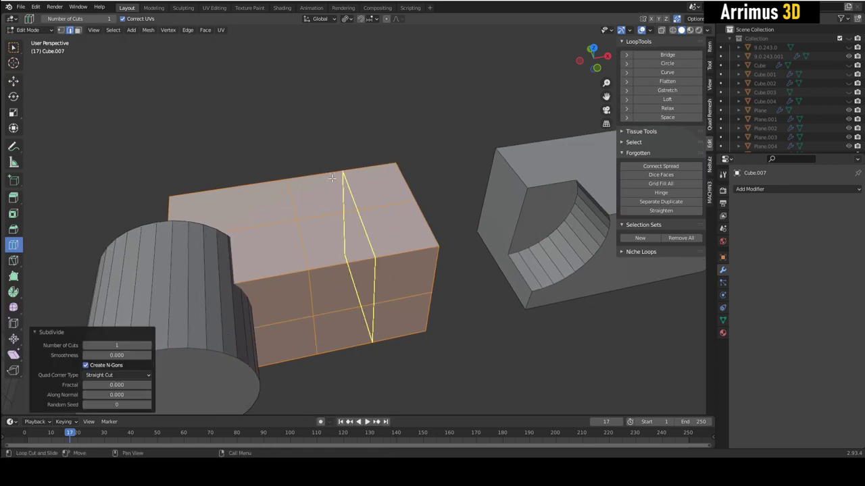
click(149, 345)
- Add supporting loop cuts near the subdivided box's end, front, back, top and bottom edges
middle_drag(246, 302, 360, 176)
drag(360, 175, 386, 183)
drag(357, 233, 355, 246)
drag(363, 163, 364, 148)
shift+middle_drag(172, 150, 258, 213)
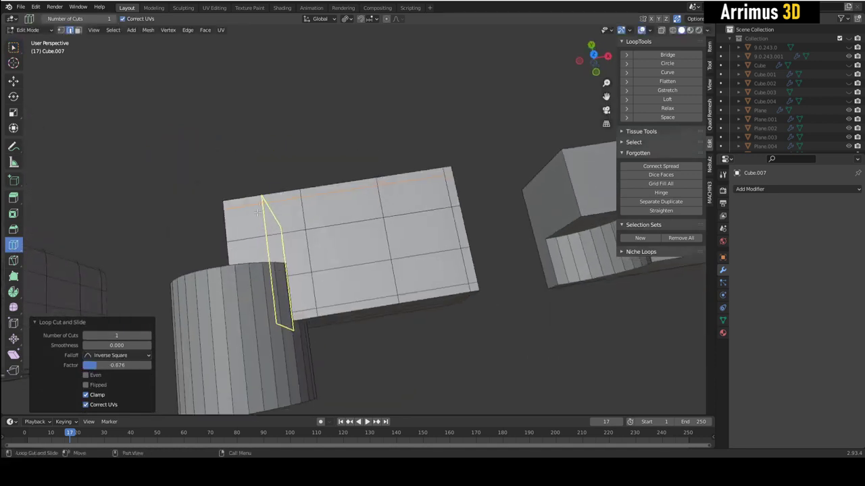
drag(257, 206, 226, 208)
middle_drag(419, 250, 388, 197)
drag(393, 193, 397, 171)
drag(399, 275, 399, 290)
key(Tab)
- Select the cylinder and compare its facets and the subdivided box's edge loops with the curved cut of the notched box
shift+middle_drag(262, 218, 336, 227)
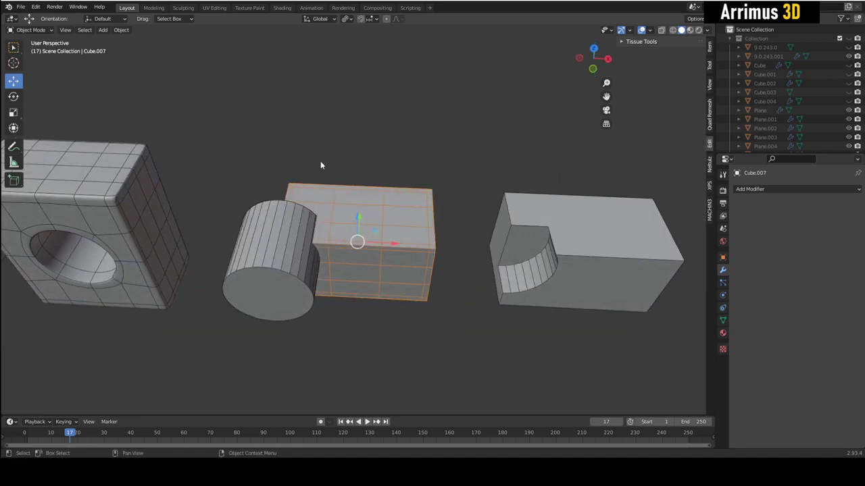
middle_drag(288, 220, 237, 197)
middle_drag(287, 214, 339, 237)
click(290, 179)
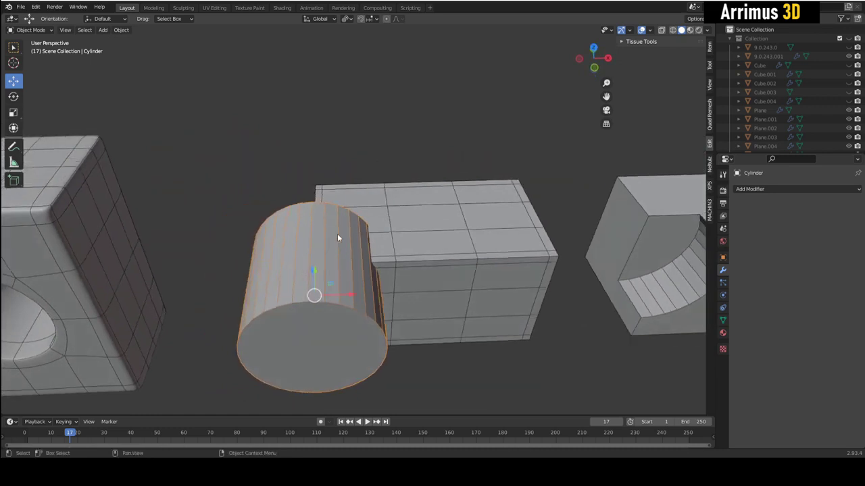
shift+middle_drag(404, 269, 407, 283)
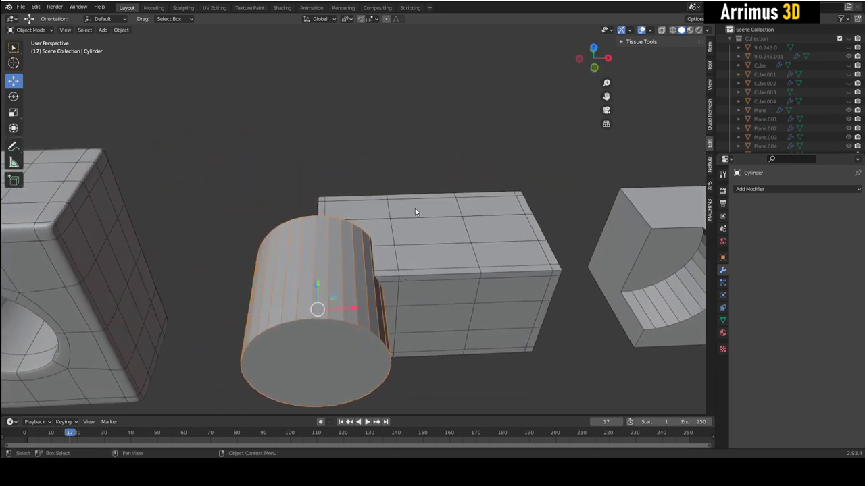
shift+middle_drag(504, 282, 364, 264)
middle_drag(526, 297, 547, 271)
shift+middle_drag(587, 230, 515, 224)
scroll(515, 225, up, 2)
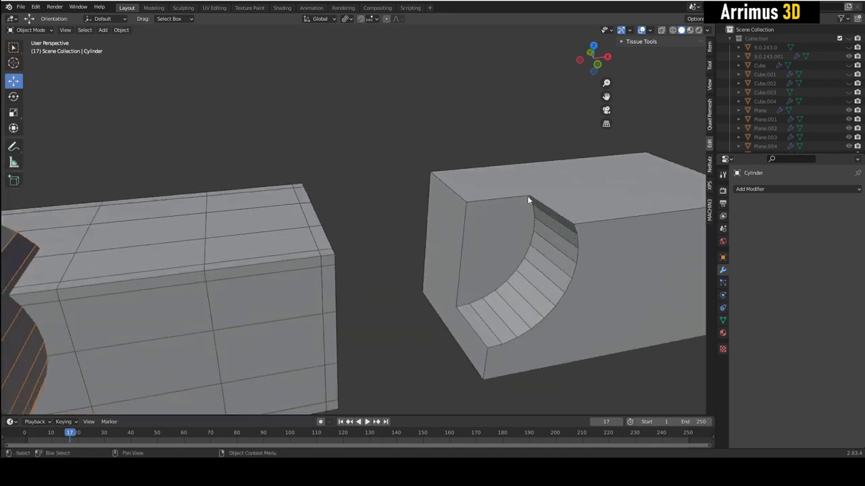
middle_drag(192, 272, 301, 231)
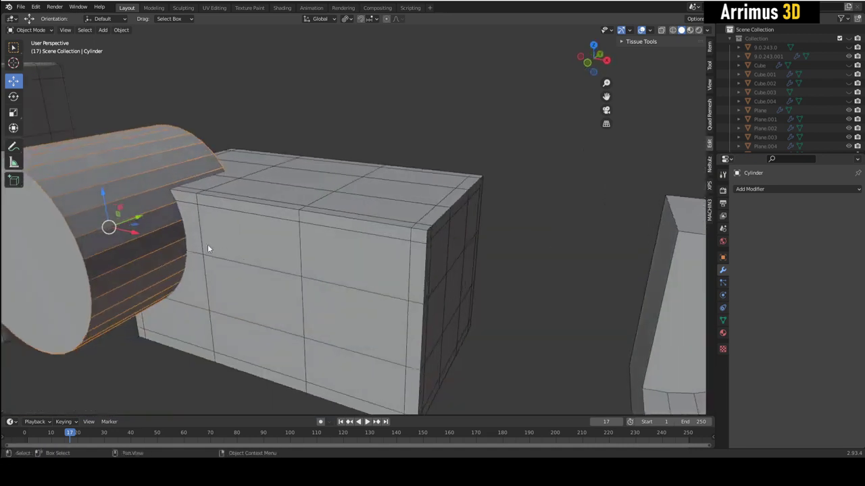
middle_drag(205, 245, 328, 270)
middle_drag(284, 242, 363, 222)
- Enter Edit Mode on the cylinder and select every other lengthwise edge along its upper side
scroll(313, 250, down, 1)
key(Tab)
scroll(382, 229, up, 2)
click(355, 210)
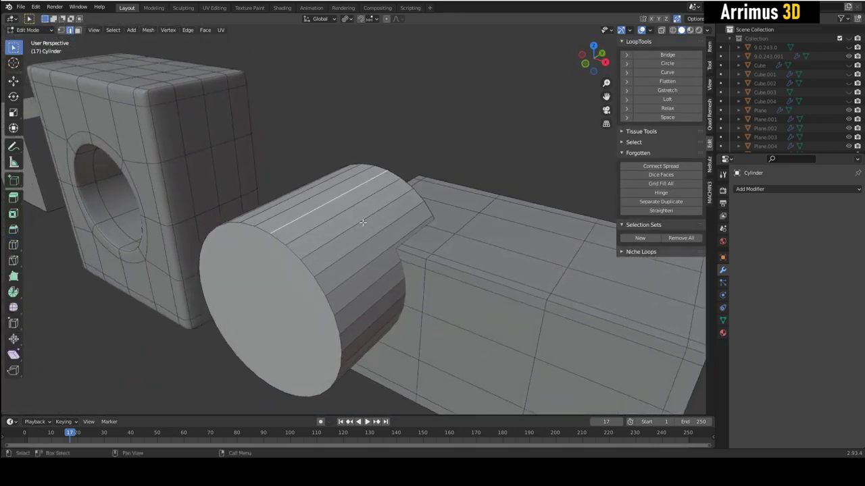
middle_drag(378, 290, 346, 243)
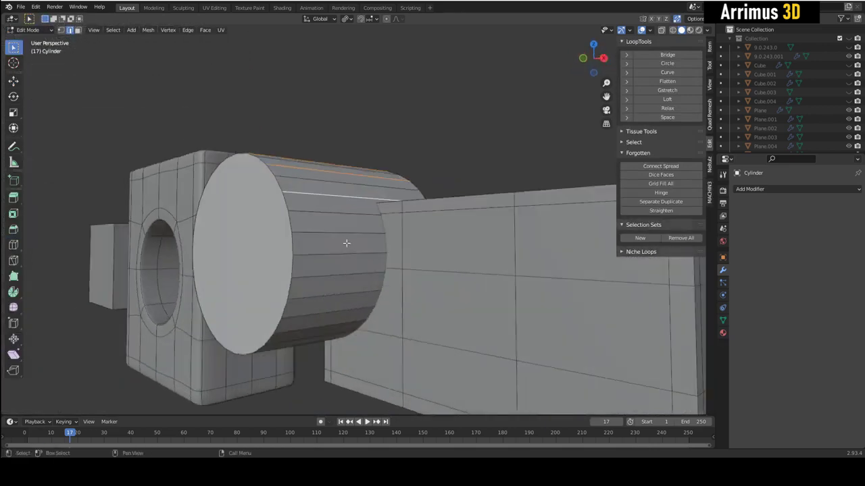
middle_drag(345, 276, 349, 254)
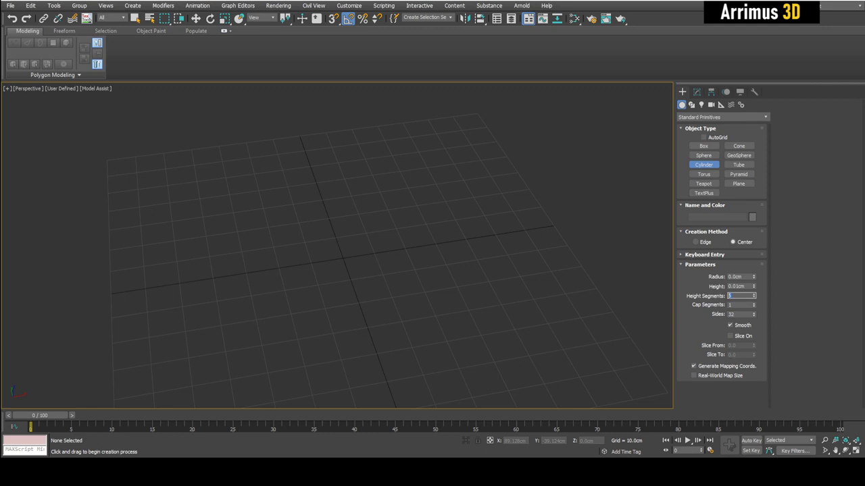
- Switch to 3ds Max, create a 32-sided cylinder, show its edged faces and add an Edit Poly modifier at edge level
drag(358, 273, 431, 323)
click(392, 176)
right_click(394, 177)
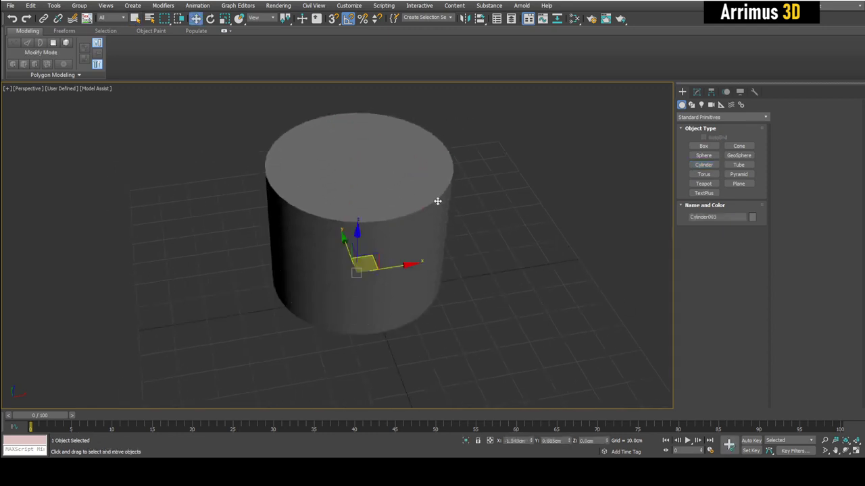
key(F4)
key(ctrl+e)
key(2)
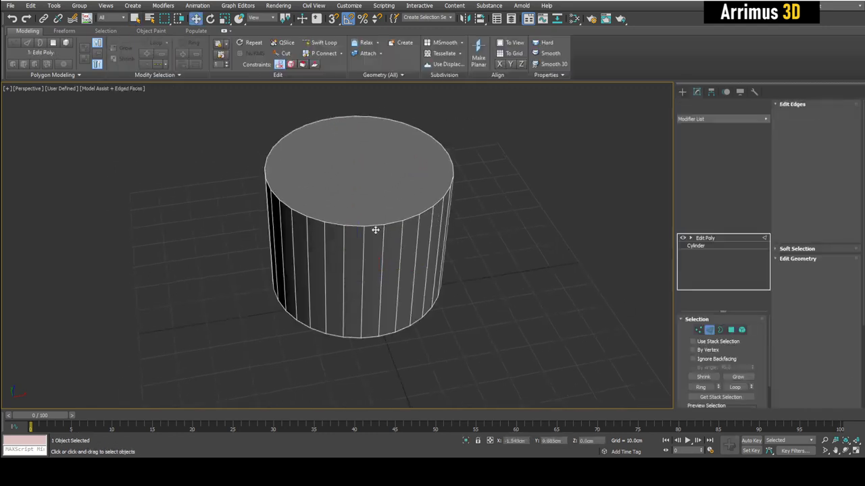
- Try selecting spaced vertical edges around the cylinder with Dot Ring at a dot gap of 2
click(383, 245)
alt+middle_drag(383, 245, 353, 246)
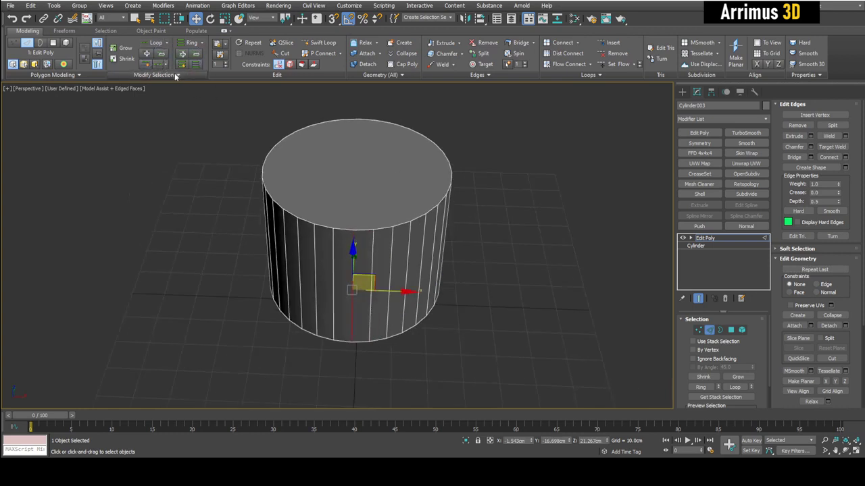
click(178, 75)
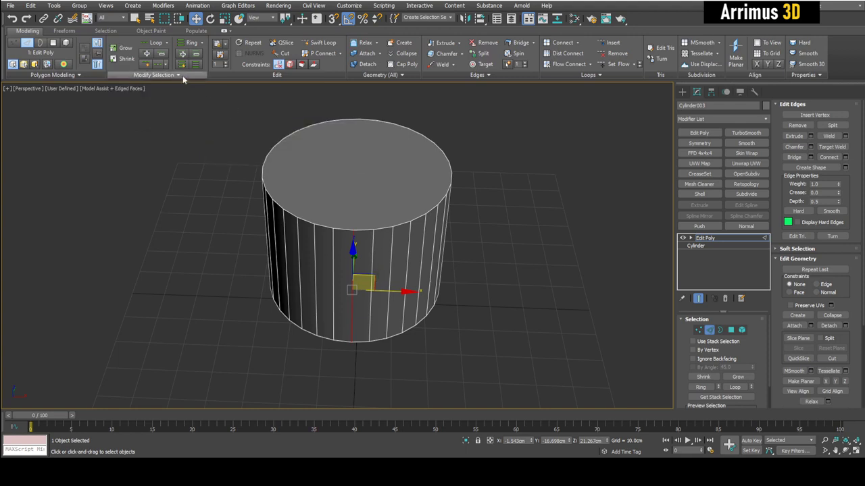
click(183, 75)
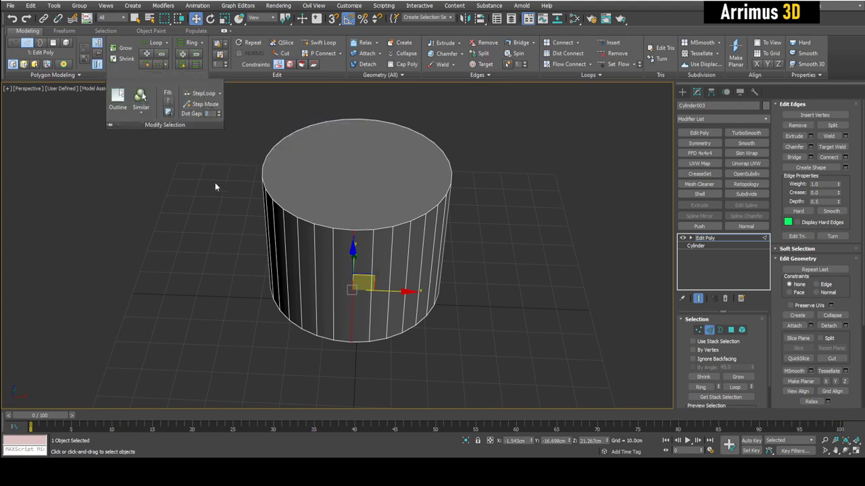
middle_drag(233, 173, 196, 186)
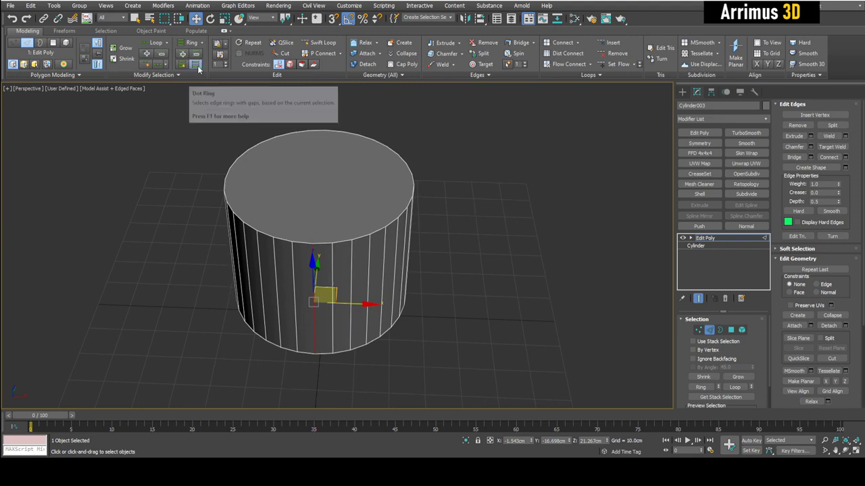
click(196, 66)
scroll(326, 259, up, 5)
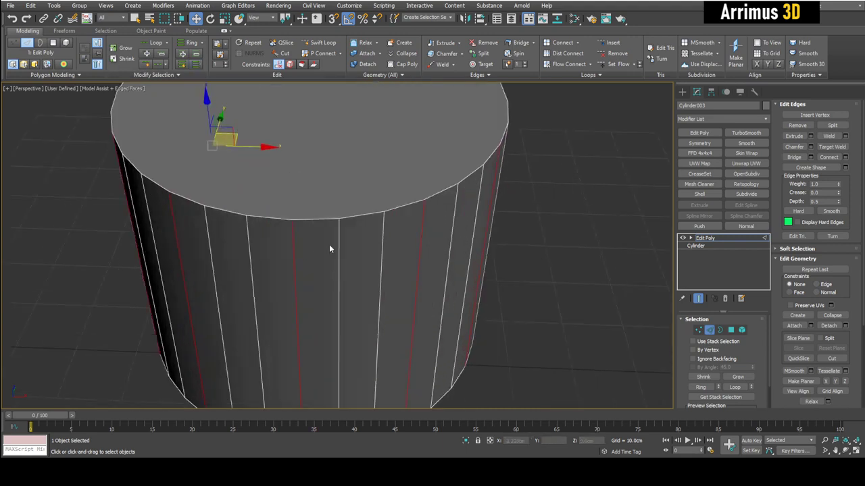
alt+middle_drag(401, 254, 321, 168)
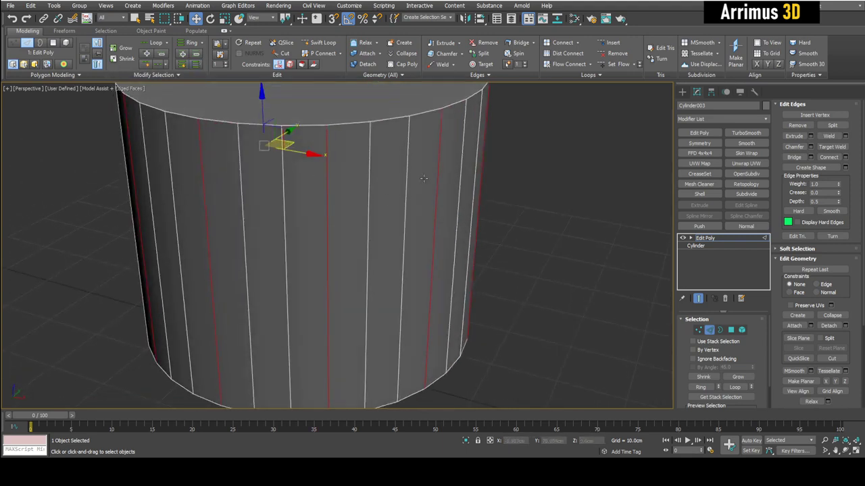
alt+middle_drag(423, 178, 371, 145)
- Reduce the dot gap so Dot Ring picks every other vertical edge, and remove those edges with their vertices
click(194, 75)
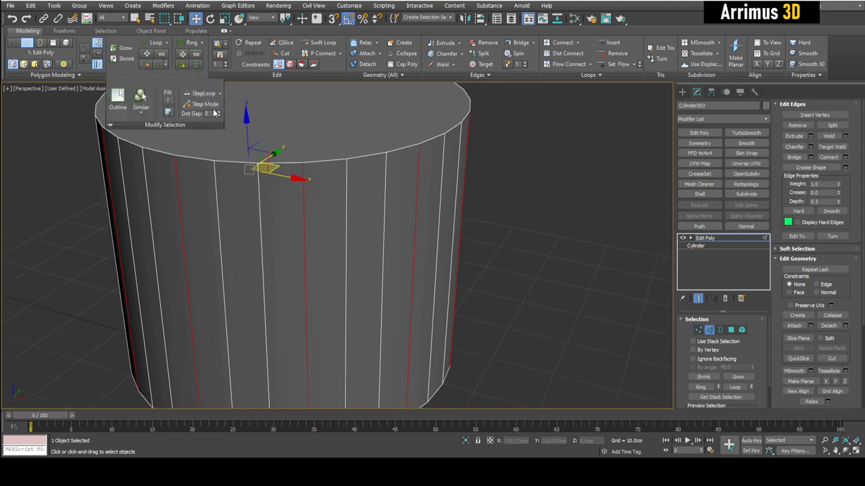
alt+middle_drag(236, 158, 314, 200)
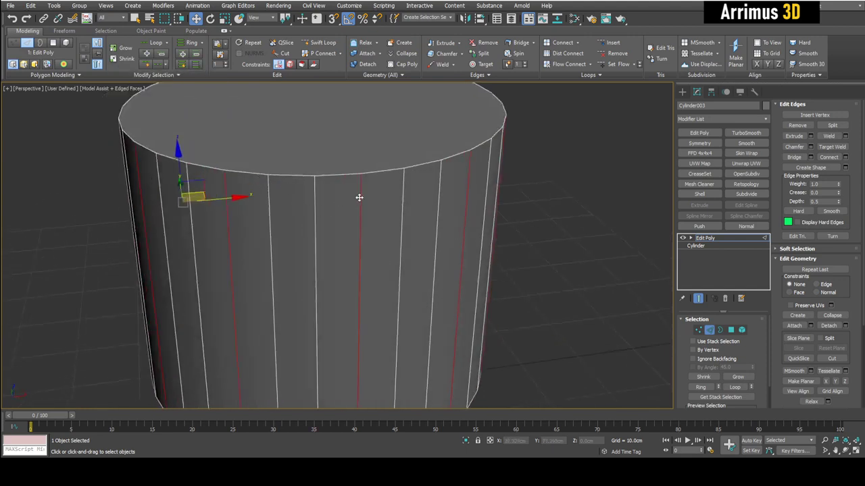
click(359, 197)
click(195, 64)
scroll(318, 118, down, 2)
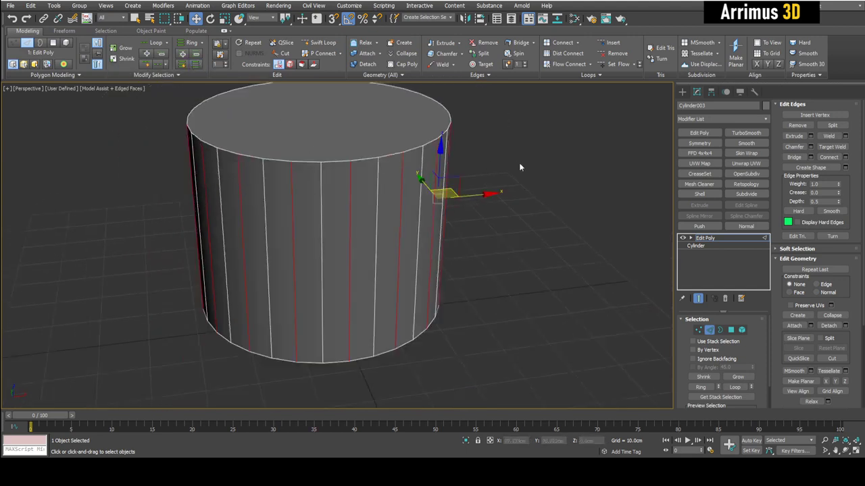
key(ctrl+BackSpace)
alt+middle_drag(432, 185, 404, 214)
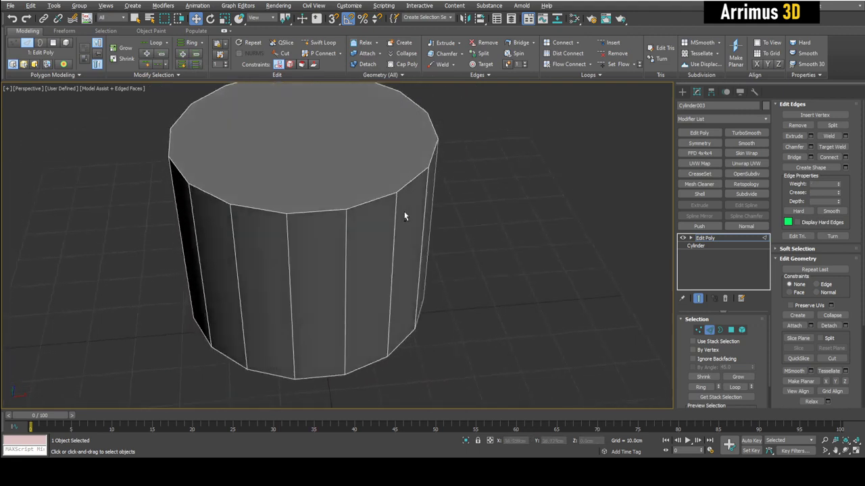
- Thin the cylinder again by removing every other remaining vertical edge with Dot Ring, down to eight sides
click(345, 223)
click(197, 65)
key(ctrl+BackSpace)
scroll(381, 230, down, 2)
alt+middle_drag(404, 221, 400, 250)
alt+middle_drag(330, 289, 337, 317)
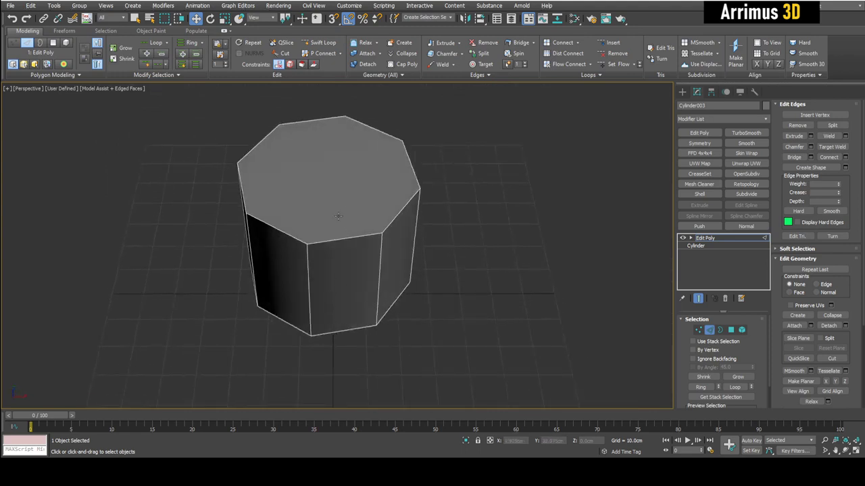
- Undo both rounds of edge removal on the cylinder
key(ctrl+z)
key(ctrl+z)
key(ctrl+z)
key(ctrl+z)
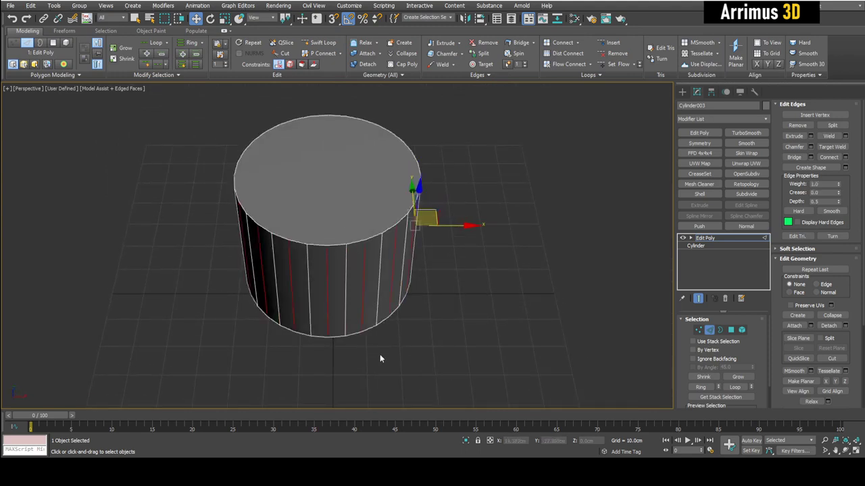
- Reselect a front vertical edge of the cylinder, extend it with Dot Ring and remove every other vertical edge with its vertices
click(379, 355)
click(345, 259)
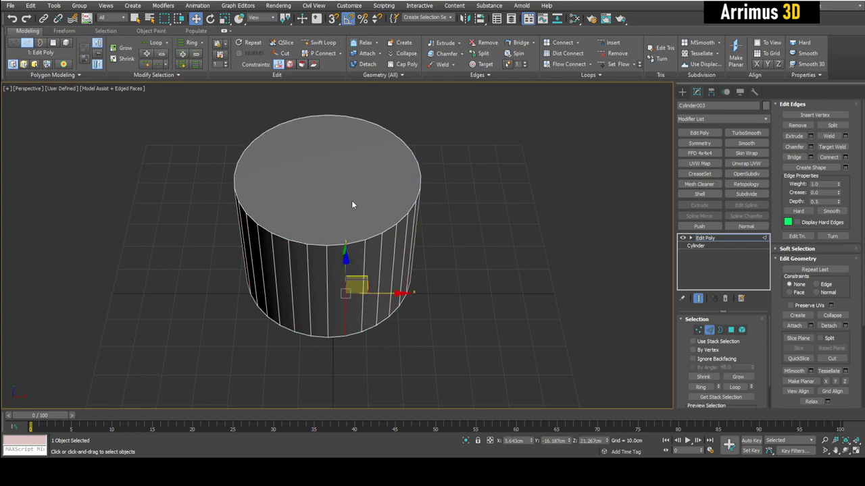
click(195, 66)
key(ctrl+BackSpace)
- Repeat the Dot Ring removal to reduce the cylinder to eight sides, and leave edge level
click(364, 272)
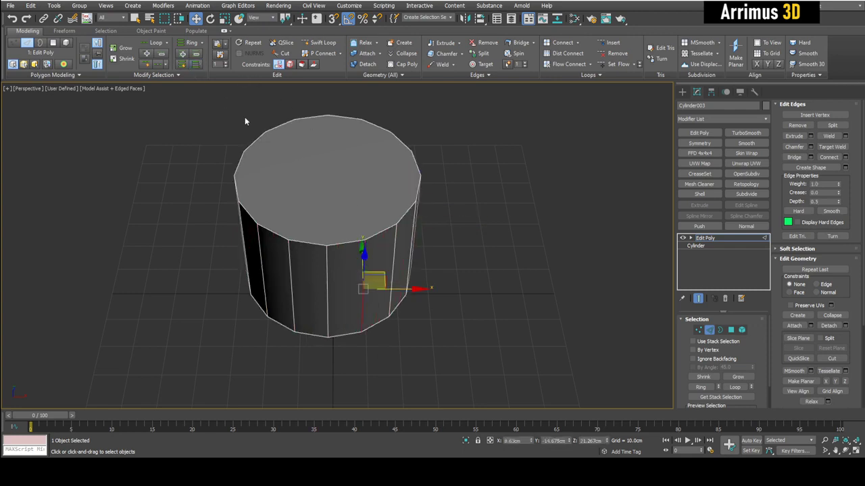
click(196, 66)
key(ctrl+BackSpace)
key(2)
alt+middle_drag(330, 287, 339, 392)
alt+middle_drag(330, 298, 333, 173)
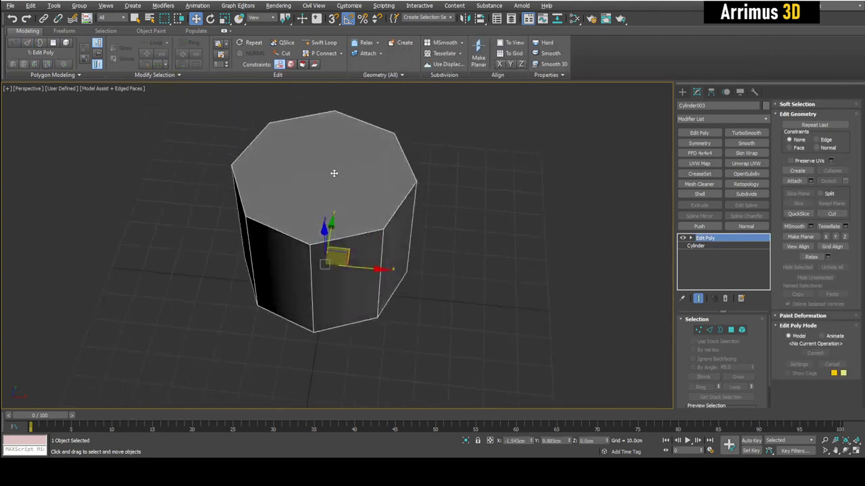
alt+middle_drag(343, 135, 385, 260)
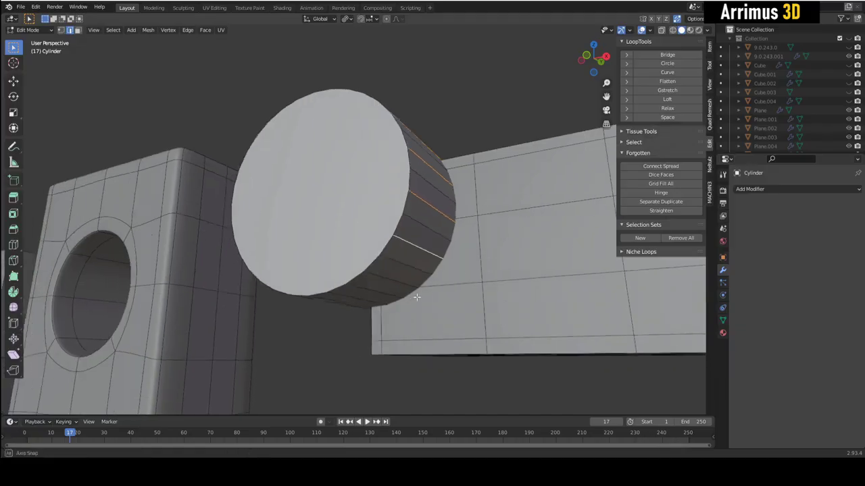
- Switch back to Blender, add the remaining alternate lengthwise edges of the cylinder to the selection and dissolve them
middle_drag(415, 270, 421, 241)
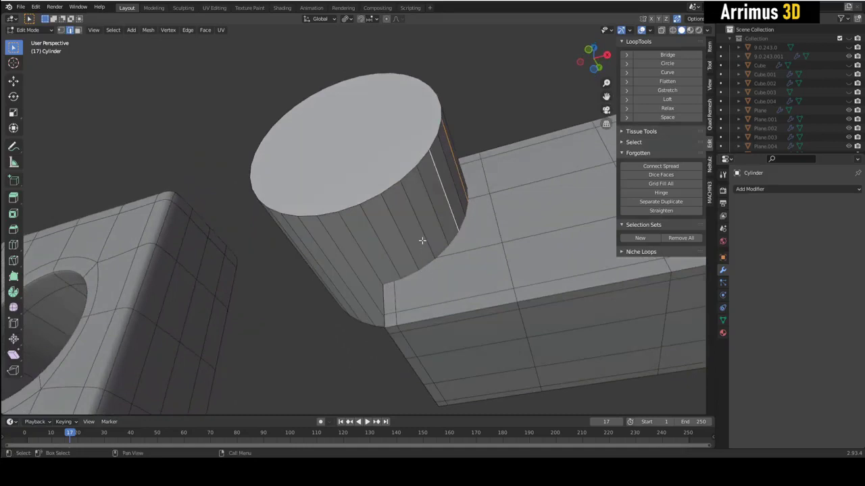
shift+click(410, 205)
middle_drag(410, 204, 403, 226)
shift+click(388, 214)
shift+click(339, 216)
middle_drag(340, 216, 426, 260)
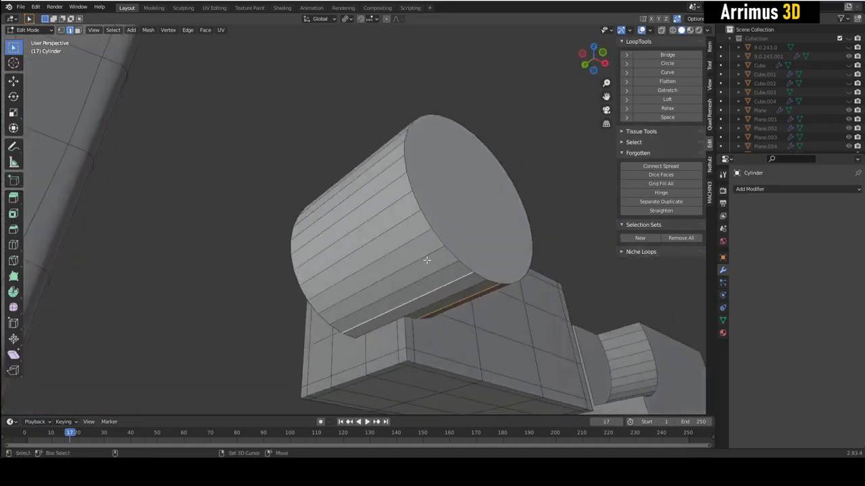
shift+click(426, 256)
shift+click(404, 222)
alt+middle_drag(401, 218, 401, 274)
key(ctrl+x)
middle_drag(513, 176, 390, 241)
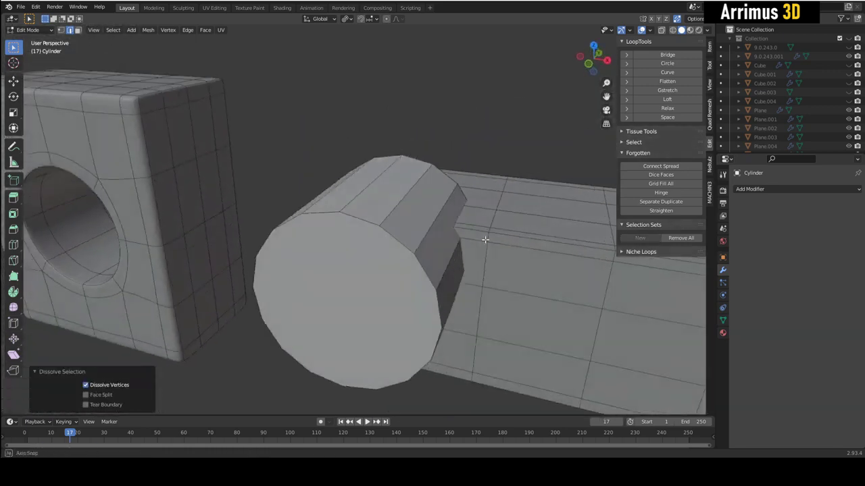
- Leave Edit Mode, select the subdivided box together with the cylinder, and duplicate both forward along the global Y axis
key(Tab)
drag(261, 106, 375, 243)
scroll(376, 244, down, 2)
scroll(398, 265, down, 2)
alt+middle_drag(375, 244, 379, 226)
key(shift+d)
key(y)
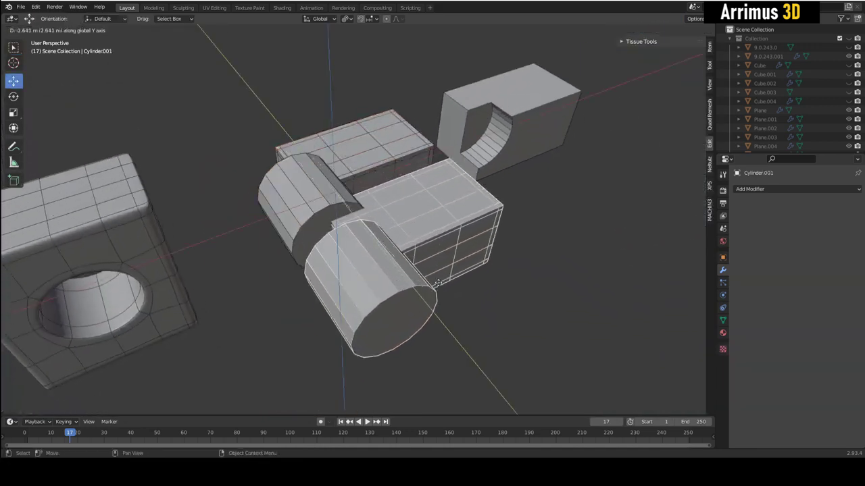
click(473, 244)
- Add a Boolean Difference modifier to the duplicated box with the duplicated cylinder as the cutter, and apply it
click(473, 240)
click(746, 191)
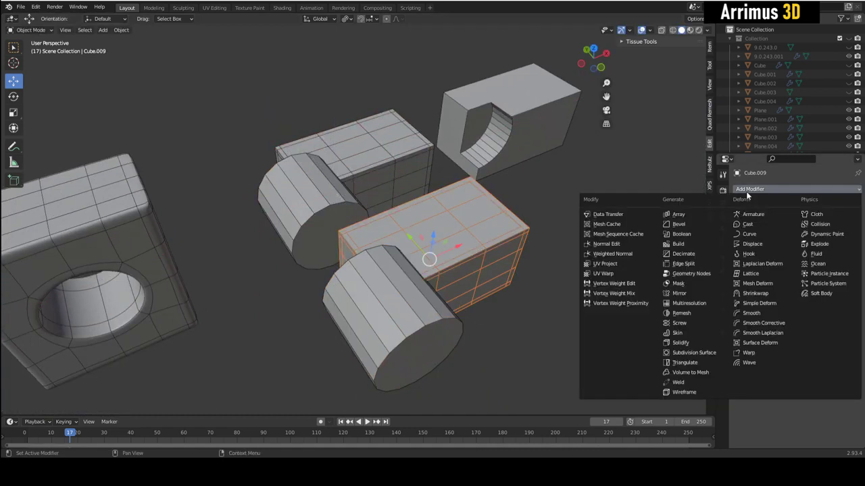
click(709, 235)
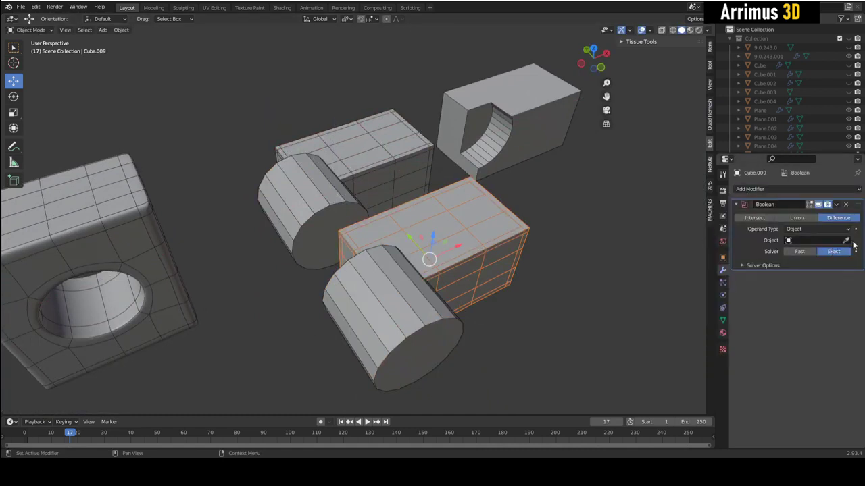
key(ctrl+a)
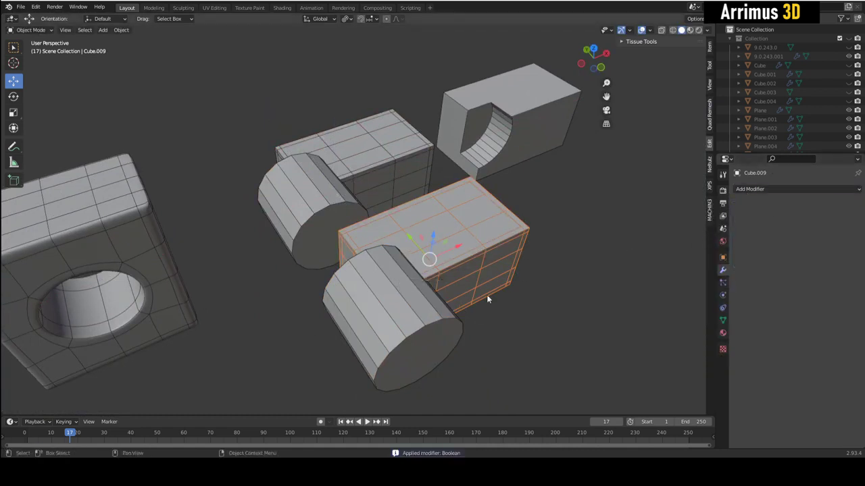
- Delete the duplicated cutting cylinder, select the cut box and view its notch up close
click(389, 312)
key(x)
click(377, 313)
click(411, 267)
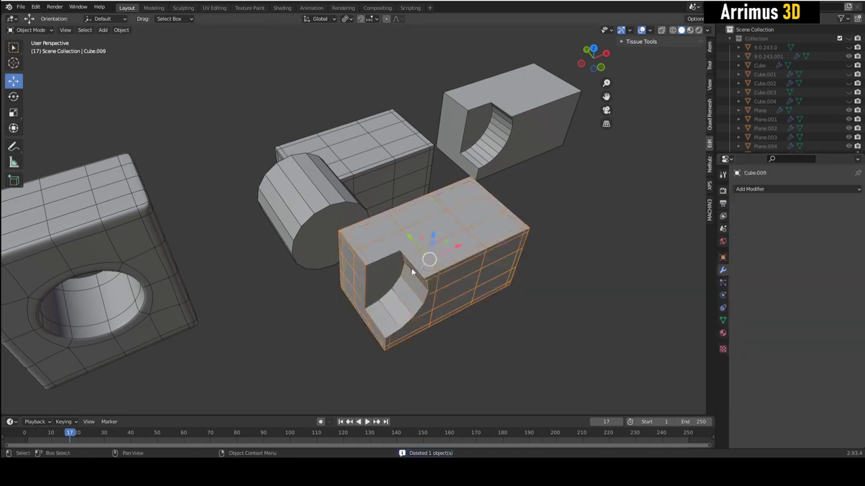
scroll(411, 267, up, 5)
middle_drag(411, 256, 418, 231)
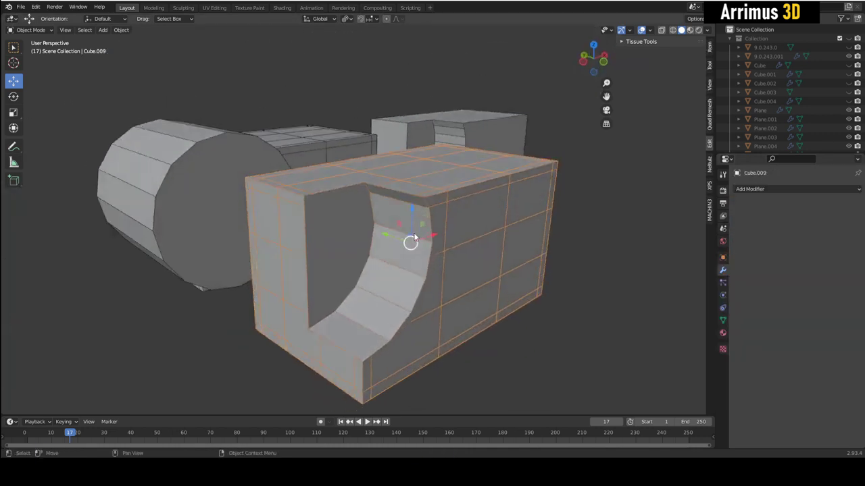
- In Edit Mode, cut edges joining the notch's inner upper and lower corners to the nearest grid vertices of the box
scroll(449, 114, down, 1)
mouse_move(370, 165)
middle_down()
mouse_move(430, 206)
mouse_move(369, 176)
middle_up()
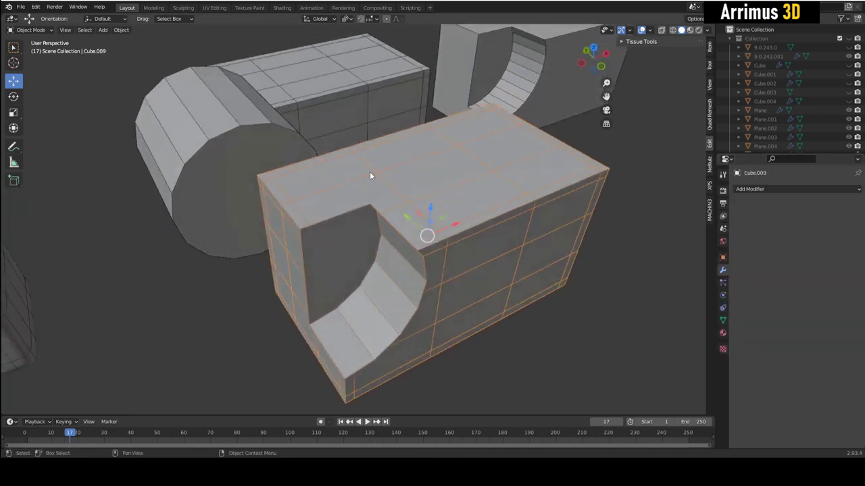
middle_drag(405, 258, 429, 250)
scroll(429, 250, up, 1)
middle_drag(367, 196, 454, 201)
key(Tab)
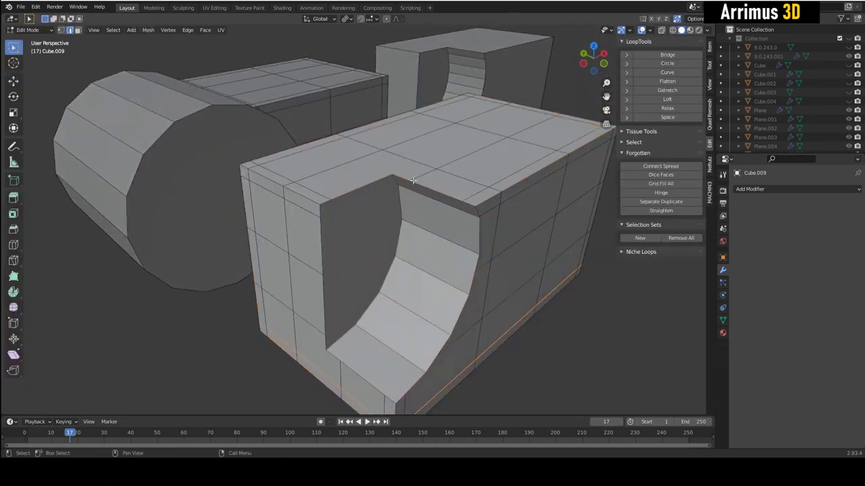
scroll(413, 180, up, 1)
middle_drag(413, 181, 402, 197)
key(1)
click(398, 196)
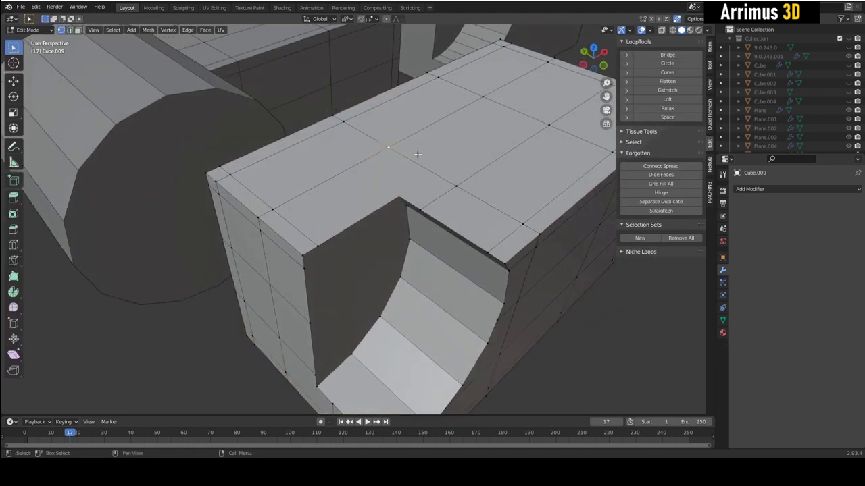
middle_drag(493, 257, 510, 226)
scroll(341, 284, up, 3)
key(k)
click(249, 326)
key(Return)
- Knife two support edges along the curved notch surface, one near each side, from its lower front edge up to the top
middle_drag(421, 318, 360, 287)
scroll(356, 308, down, 2)
key(ctrl+r)
key(w)
key(k)
click(278, 321)
middle_drag(329, 296, 379, 302)
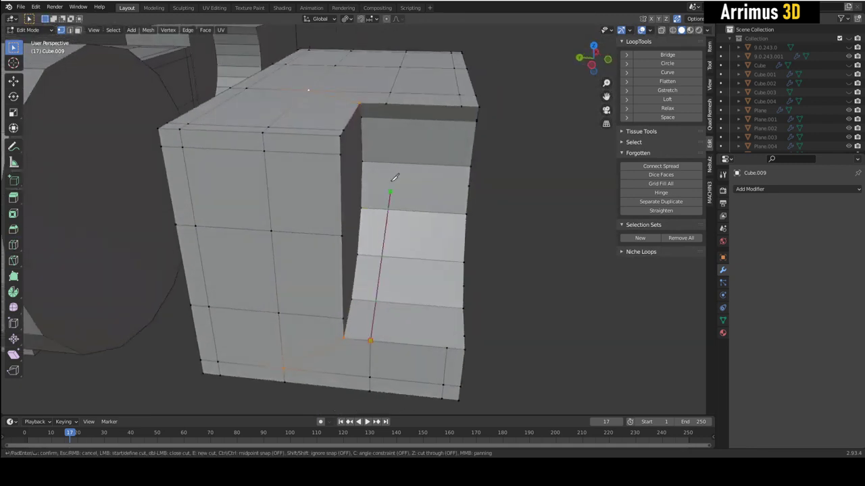
click(386, 104)
key(space)
key(k)
click(462, 106)
key(space)
- Knife a vertical support edge near the front and a horizontal one near the top of the notch's flat inner wall
shift+middle_drag(462, 210, 331, 220)
key(k)
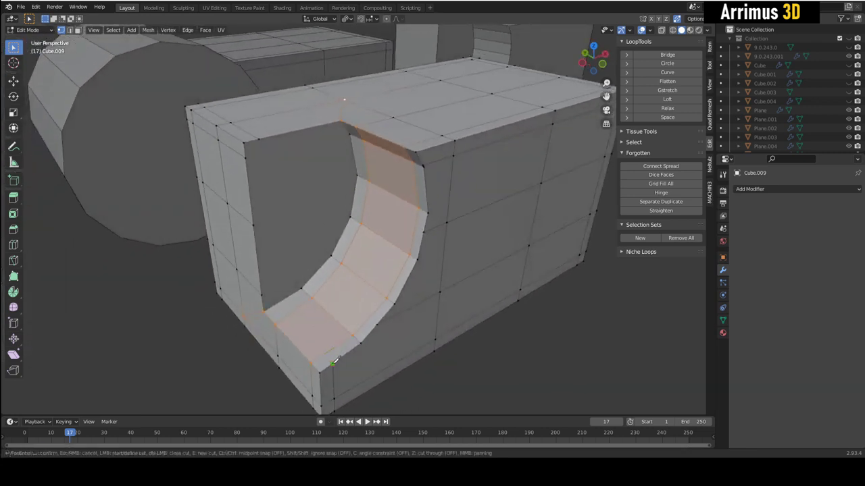
click(259, 139)
key(space)
middle_drag(307, 164, 312, 154)
key(k)
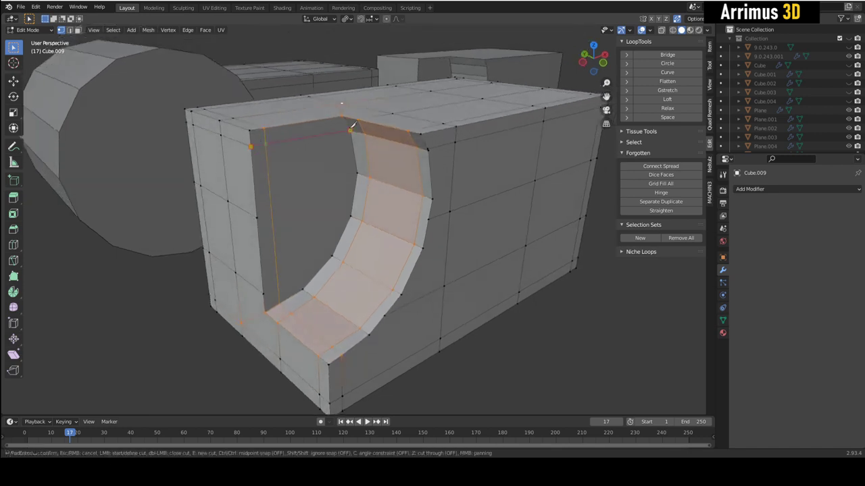
click(351, 129)
key(space)
- Cut two more edges across the notch's flat inner wall, linking its front edge vertices to vertices on the curve
shift+middle_drag(325, 227, 339, 194)
key(k)
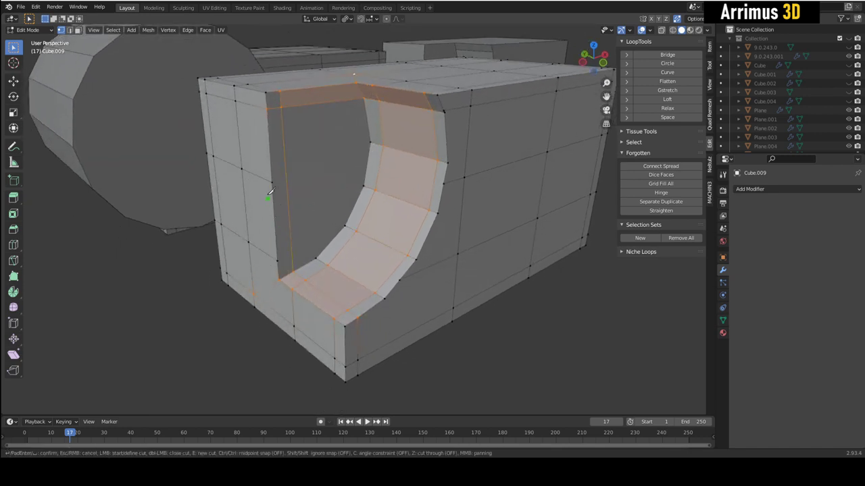
click(371, 141)
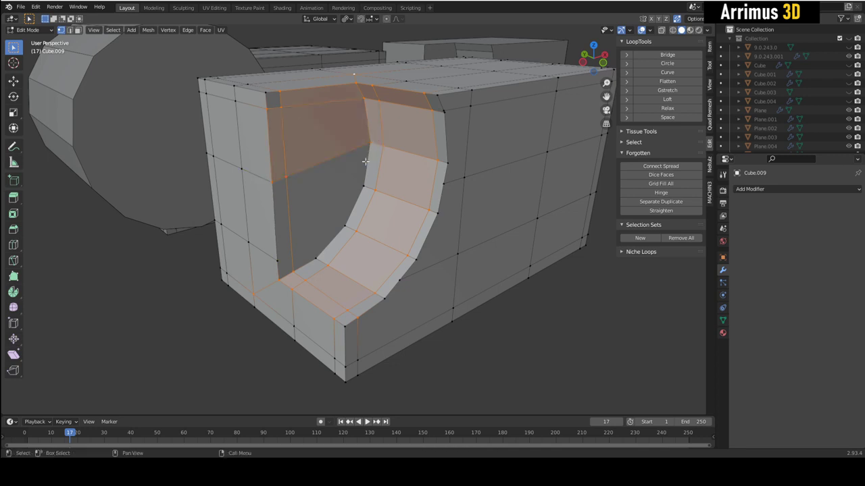
middle_drag(343, 214, 290, 235)
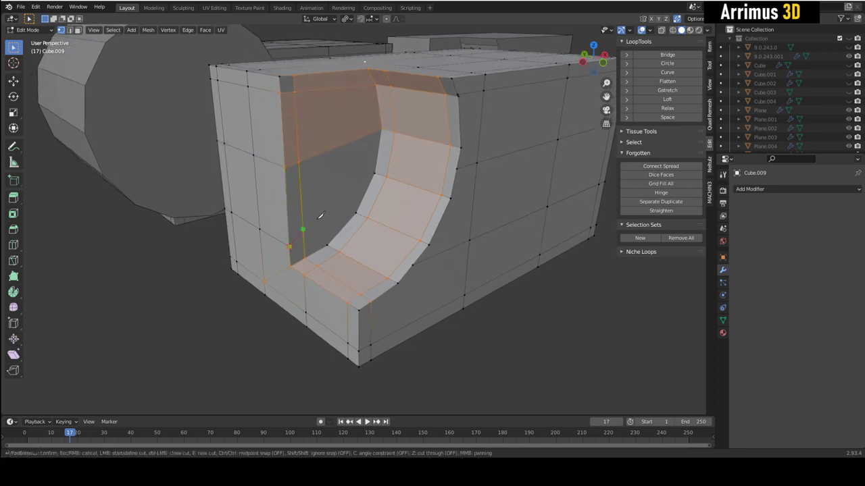
key(space)
- Knife an edge from the lowest segment vertex of the notch's outer arc to the lower grid vertex on the side face
middle_drag(414, 176, 370, 174)
shift+middle_drag(368, 259, 374, 220)
click(358, 235)
key(k)
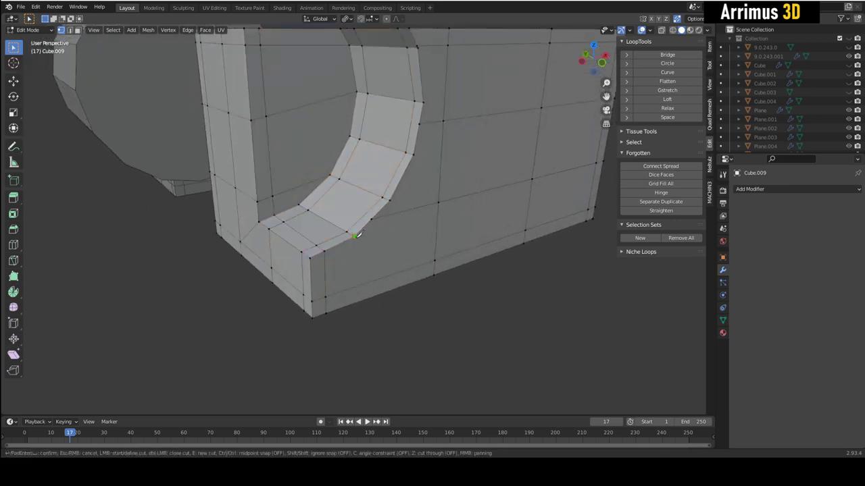
key(Return)
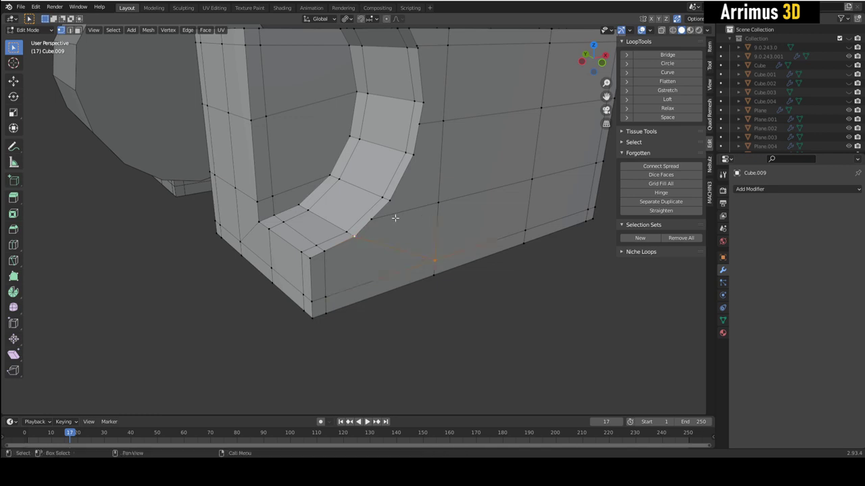
- Slide the lower stray grid vertex on the notch's outer arc fully onto the adjacent arc corner
scroll(384, 232, up, 2)
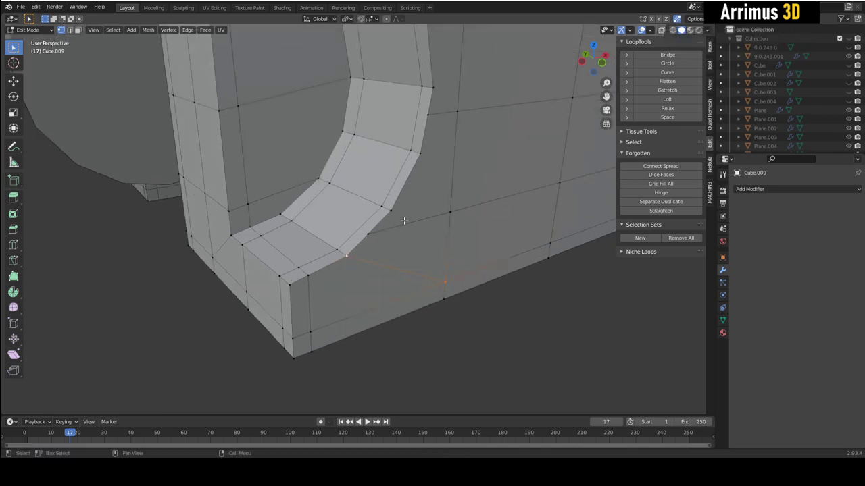
scroll(397, 204, up, 1)
key(g)
key(g)
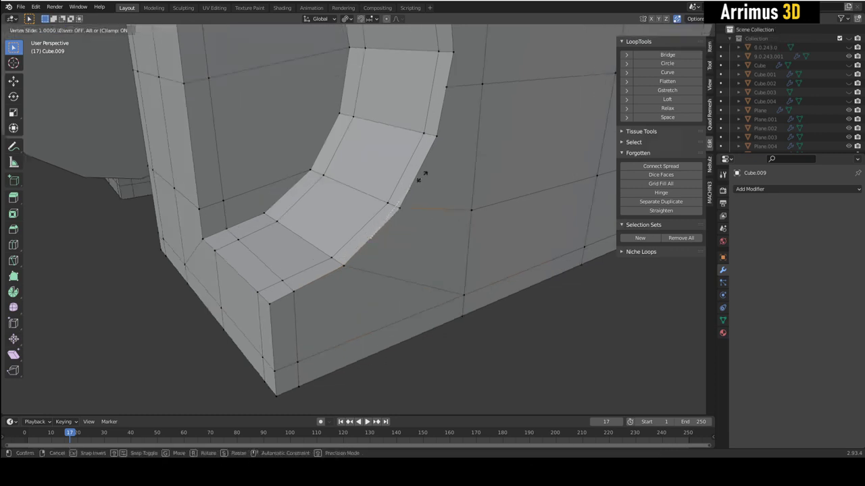
click(426, 174)
scroll(426, 175, down, 1)
- Slide the upper and middle stray vertices on the notch's outer arc fully onto their neighbouring arc corners
middle_drag(478, 89, 404, 174)
scroll(371, 98, up, 2)
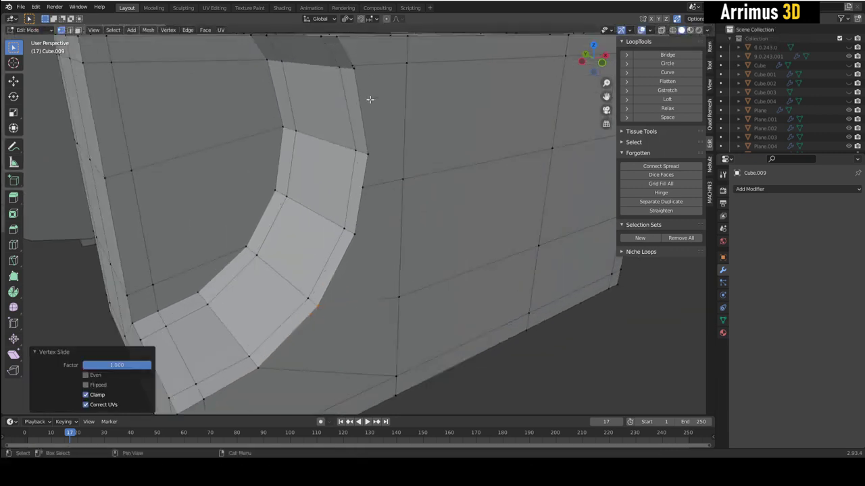
shift+middle_drag(372, 72, 356, 112)
click(350, 115)
key(shift+v)
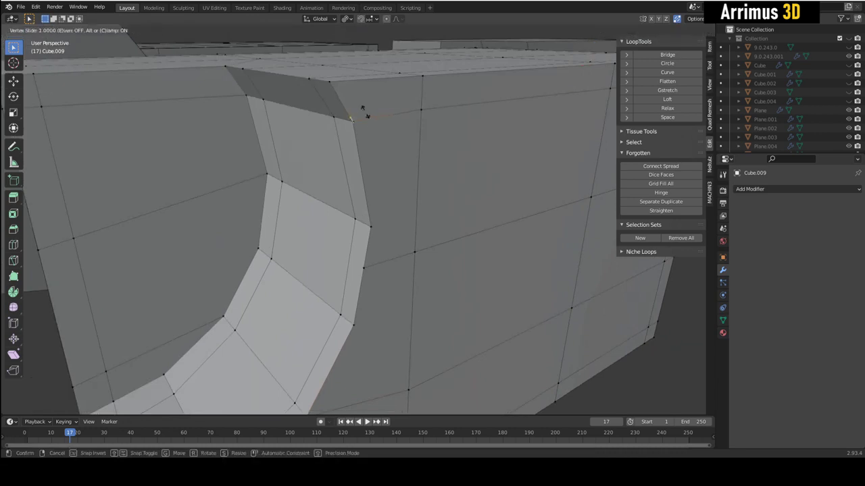
click(369, 121)
click(366, 266)
key(g)
key(g)
click(379, 208)
- Knife an edge from the unconnected middle vertex of the outer arc to the nearest grid vertex on the side face
middle_drag(404, 261, 377, 183)
key(k)
click(328, 207)
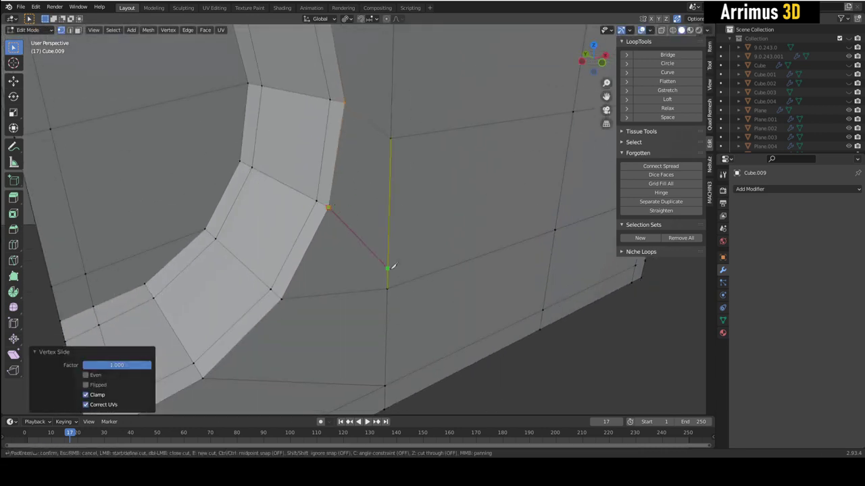
click(390, 289)
scroll(367, 243, down, 1)
key(Return)
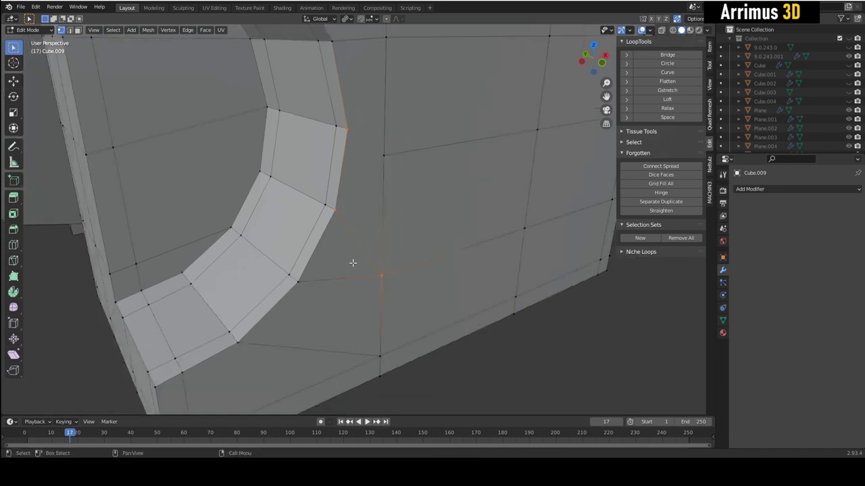
- Examine the triangular face beside the outer arc and the many-sided face on the notch's inner wall using face selection
scroll(355, 243, down, 1)
middle_drag(354, 243, 383, 228)
key(3)
click(359, 253)
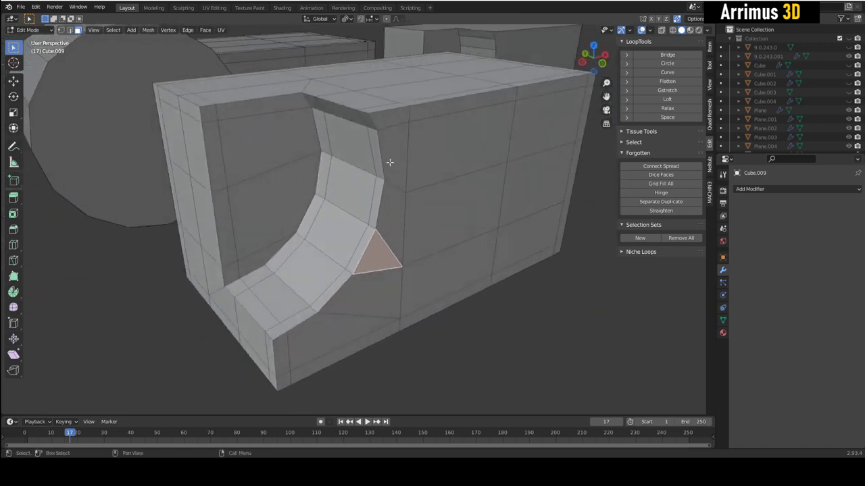
middle_drag(399, 200, 420, 248)
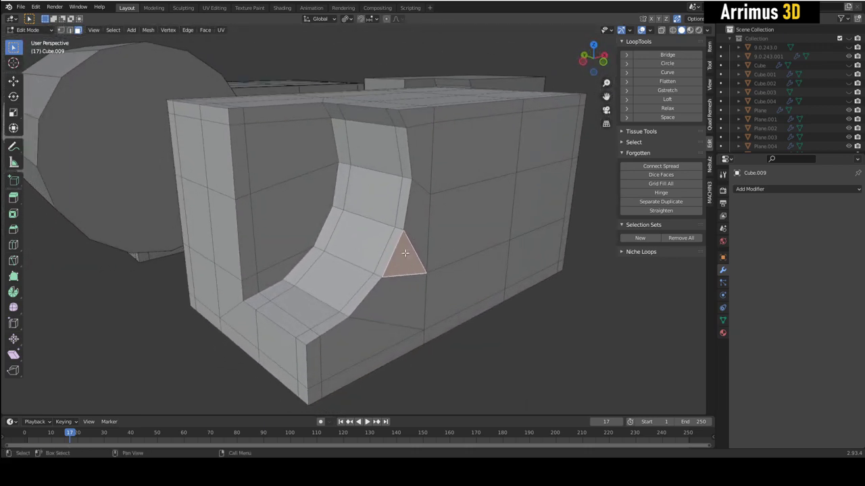
click(298, 208)
middle_drag(299, 209, 369, 232)
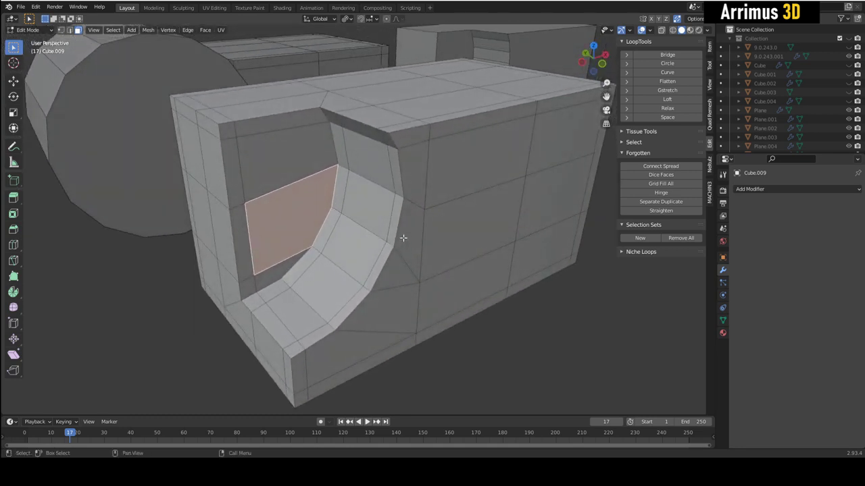
- Knife a continuous path from the outer arc across the side face, over the top and down the inner wall to the curve
shift+scroll(404, 238, up, 2)
middle_drag(360, 198, 359, 267)
key(k)
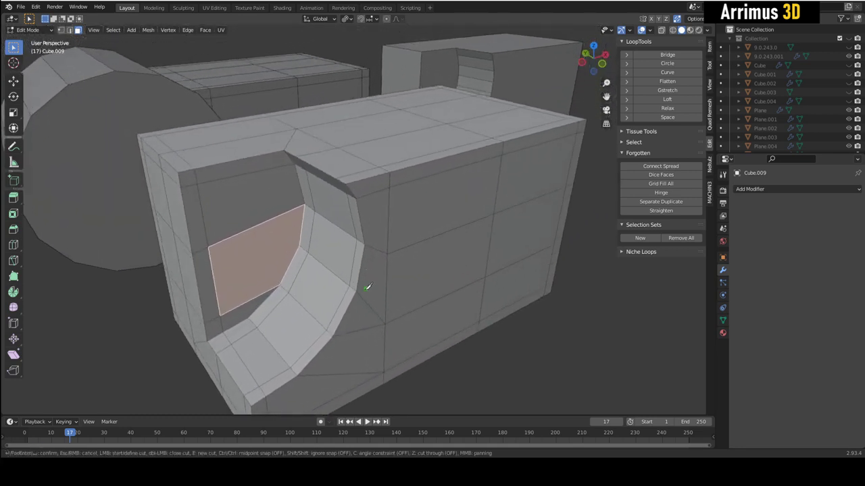
middle_drag(434, 180, 433, 199)
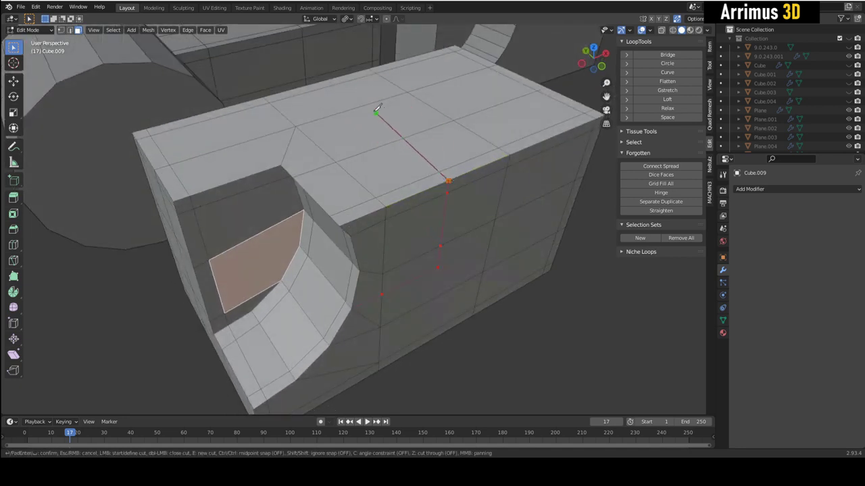
click(343, 97)
click(213, 135)
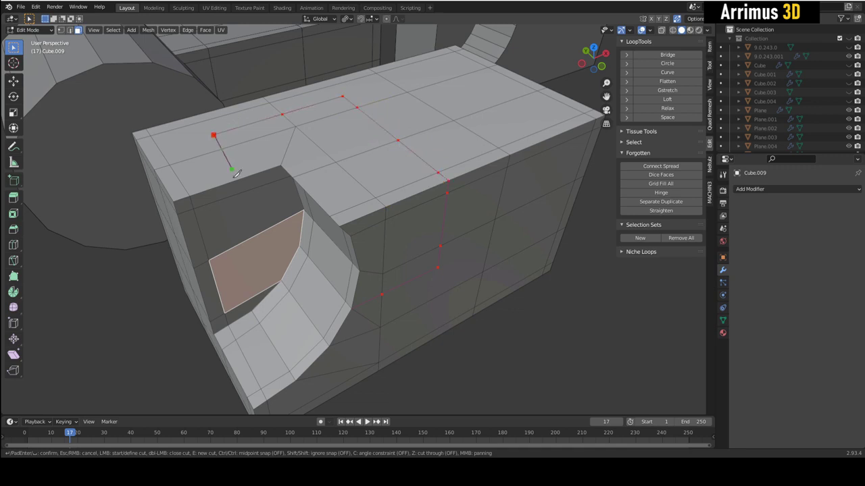
click(235, 195)
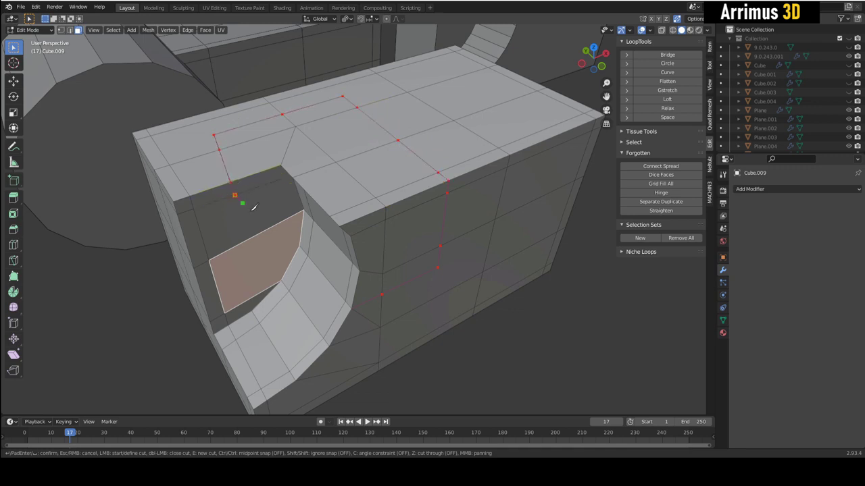
click(283, 278)
key(Return)
- Cut short edges joining the new path's turning points to nearby grid vertices on the top and side faces
key(k)
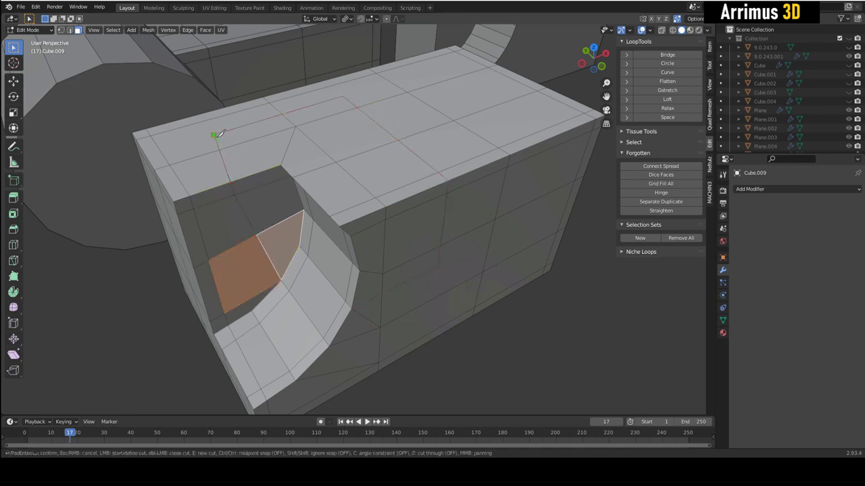
click(152, 135)
key(Return)
key(k)
middle_drag(378, 71, 451, 216)
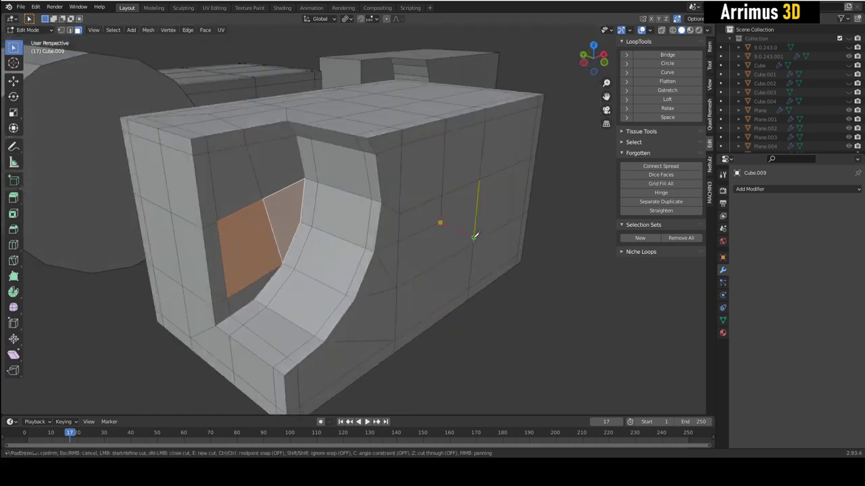
click(472, 243)
key(Return)
- Dissolve the diagonal edge of the triangle beside the notch's outer arc
key(2)
middle_drag(428, 255, 376, 271)
click(370, 268)
key(ctrl+x)
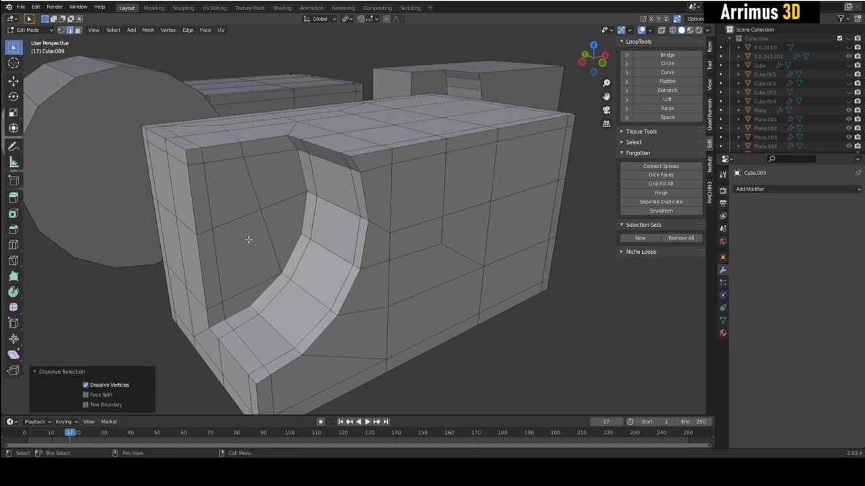
- Check the faces of the notch's flat inner wall one by one in face selection to verify their shape
middle_drag(297, 252, 320, 260)
scroll(305, 214, up, 1)
key(3)
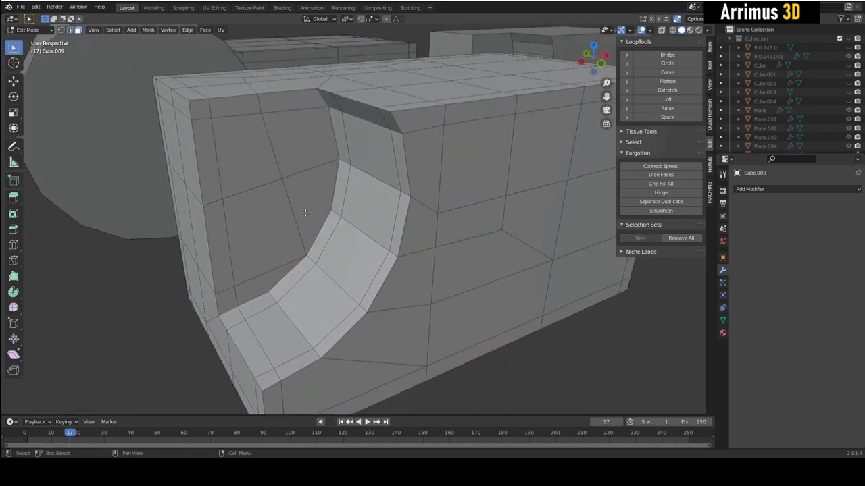
click(273, 278)
click(268, 230)
click(313, 191)
click(309, 128)
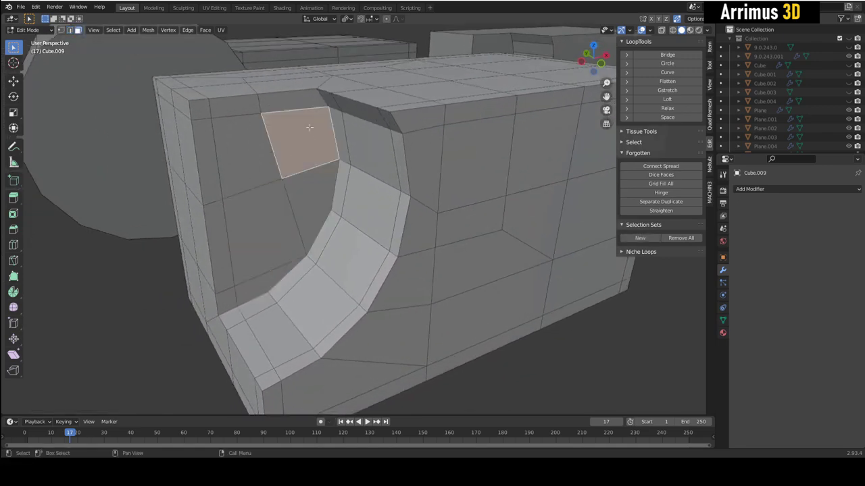
middle_drag(309, 128, 298, 181)
- Leave Edit Mode and compare the cleaned-up notched box with the original subdivided box and its cutting cylinder
middle_drag(216, 110, 377, 223)
scroll(383, 240, down, 2)
key(Tab)
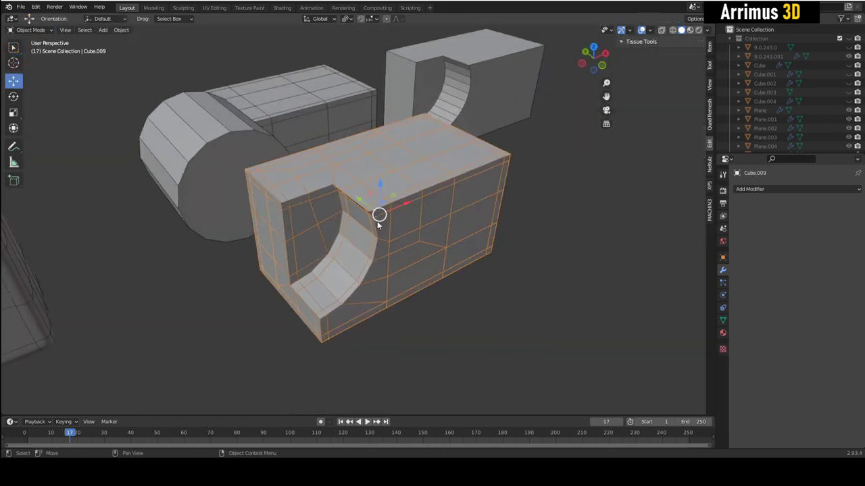
shift+middle_drag(230, 135, 222, 169)
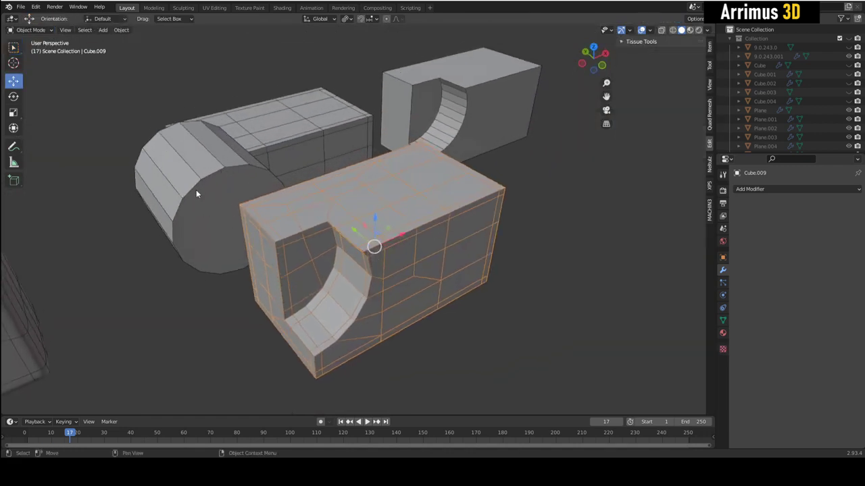
middle_drag(337, 247, 298, 193)
middle_drag(295, 248, 347, 233)
middle_drag(395, 194, 463, 245)
shift+middle_drag(372, 131, 384, 191)
click(356, 169)
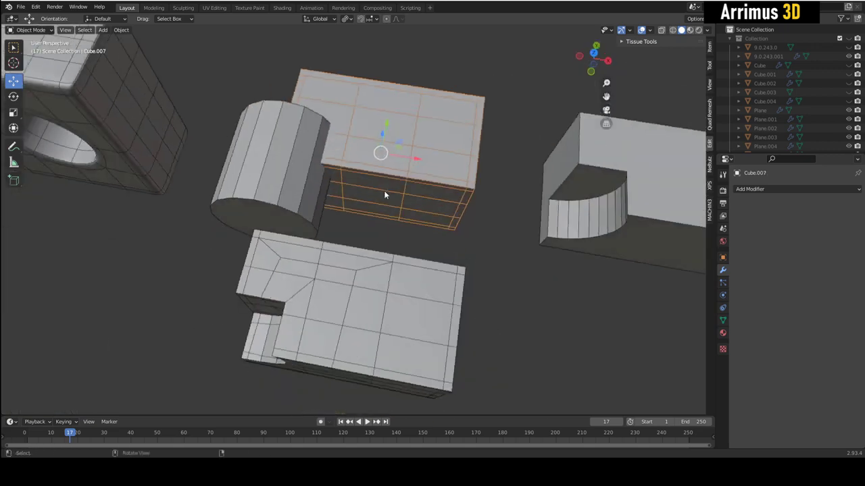
middle_drag(366, 111, 441, 233)
- Select the notched box and add a Subdivision modifier with viewport level 3
click(404, 275)
middle_drag(431, 177, 459, 189)
key(ctrl+3)
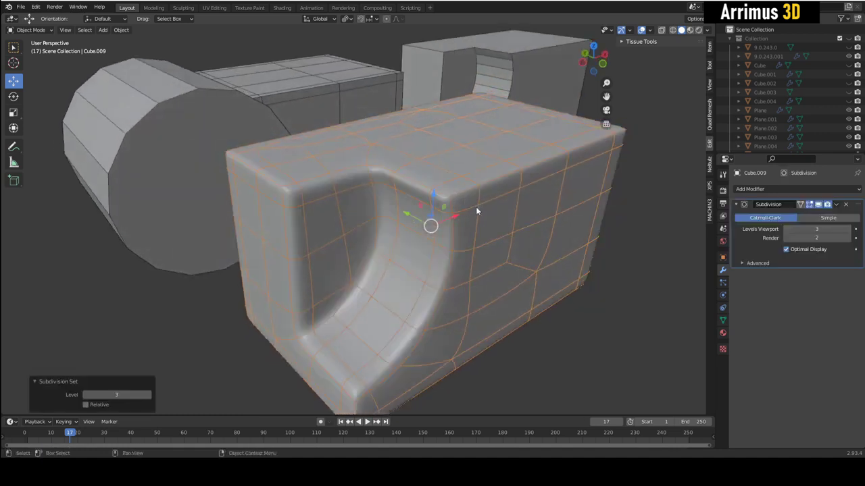
- Shade the subdivided notched box smooth and hide the wireframe overlay to view its clean surface
right_click(477, 204)
click(464, 202)
key(F4)
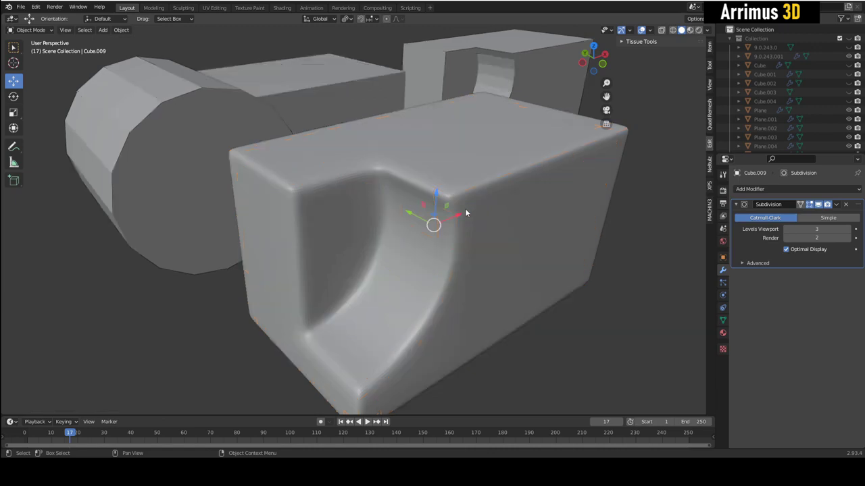
scroll(596, 339, down, 2)
mouse_move(467, 268)
middle_down()
mouse_move(433, 279)
mouse_move(465, 264)
middle_up()
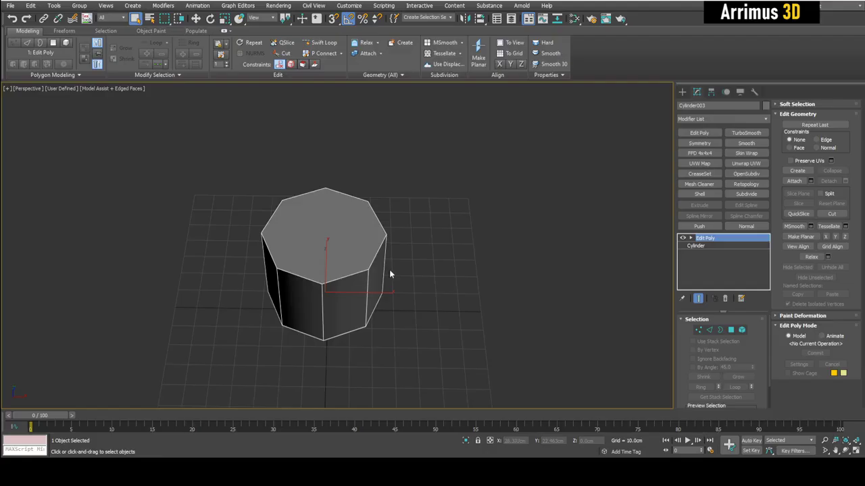
- Create a standard box beside the eight-sided cylinder, clearly taller and longer than the cylinder
middle_drag(455, 269, 356, 270)
scroll(433, 267, down, 3)
key(b)
drag(347, 274, 586, 340)
click(566, 224)
right_click(566, 224)
key(w)
alt+middle_drag(428, 293, 453, 273)
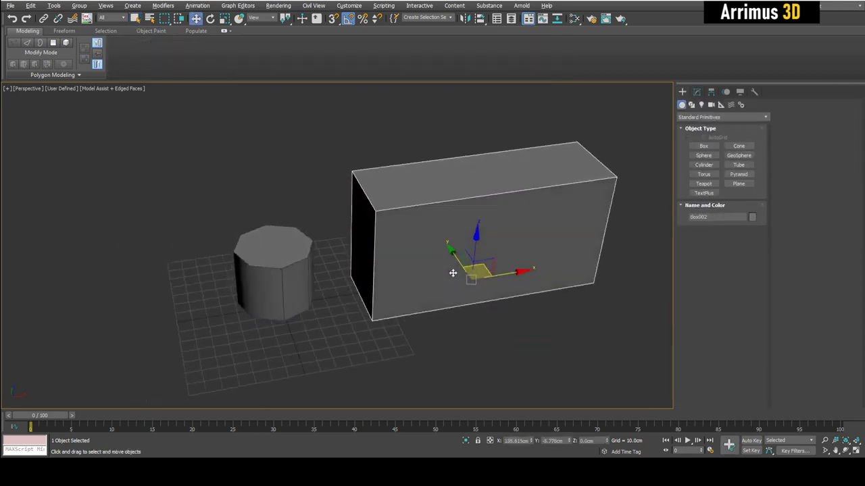
- Place the eight-sided cylinder on the box's long front face and push it partly into the box
mouse_move(340, 273)
alt+middle_down()
mouse_move(345, 262)
mouse_move(331, 269)
alt+middle_up()
click(277, 268)
scroll(331, 269, up, 3)
key(y)
drag(206, 274, 437, 234)
key(w)
alt+middle_drag(437, 234, 421, 254)
drag(414, 251, 404, 243)
middle_drag(502, 205, 459, 219)
- Add an Edit Poly modifier to the box
click(473, 204)
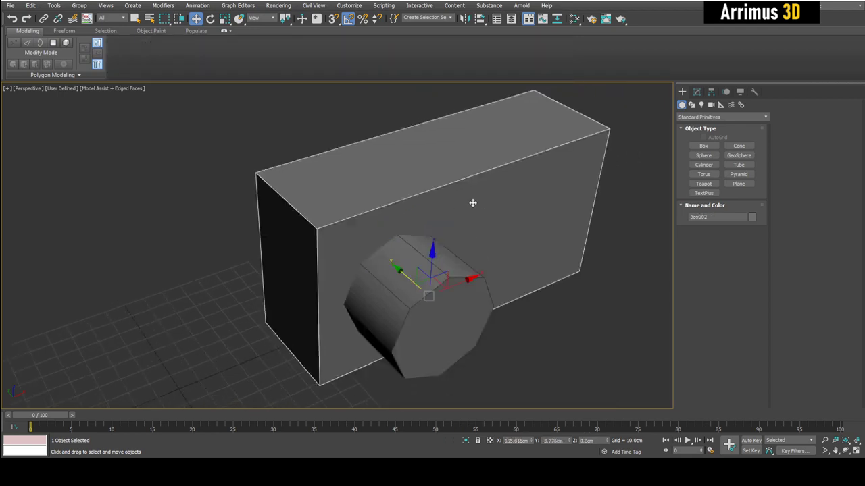
click(696, 91)
click(704, 137)
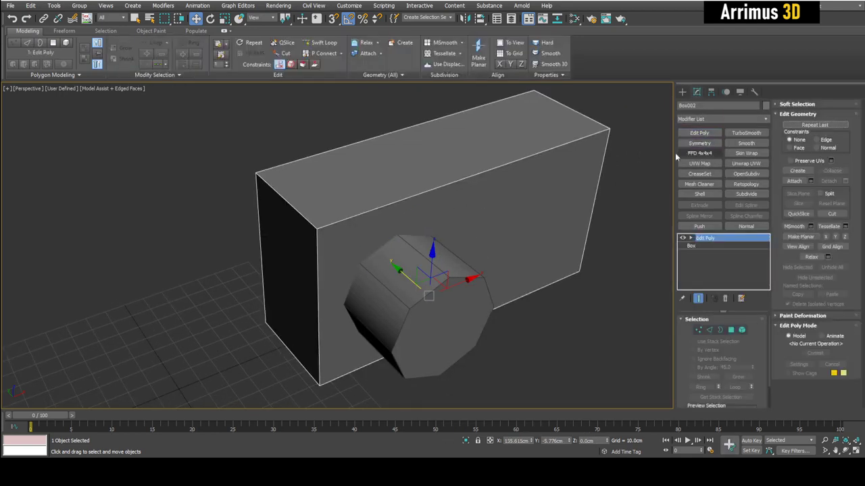
middle_drag(615, 198, 593, 195)
- Connect the box's ring of vertical edges with 7 segments to create evenly spaced horizontal loops
key(2)
click(576, 191)
key(alt+r)
key(ctrl+shift+e)
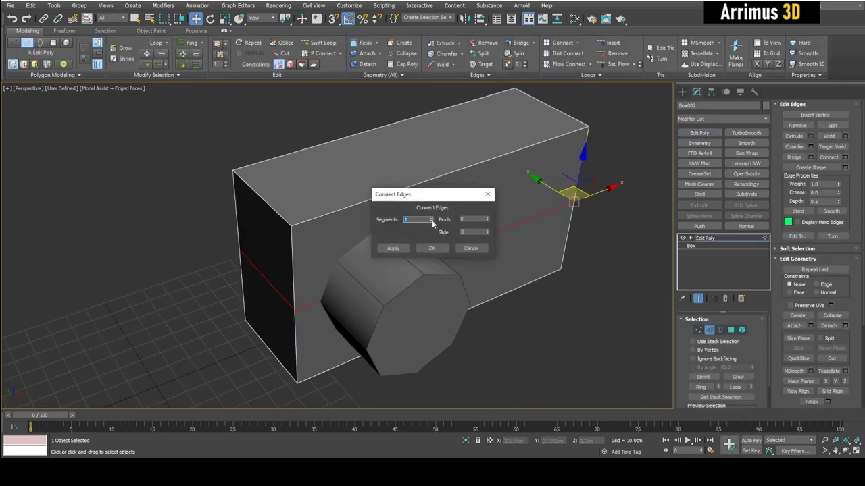
click(431, 218)
click(431, 218)
click(431, 218)
click(431, 219)
click(431, 218)
click(431, 219)
click(431, 249)
- Move the vertices at the box's far end outward along X to lengthen the box
mouse_move(432, 250)
alt+middle_down()
mouse_move(471, 250)
mouse_move(439, 253)
alt+middle_up()
scroll(440, 236, down, 3)
key(1)
drag(435, 135, 535, 372)
middle_drag(500, 255, 461, 268)
drag(467, 253, 615, 244)
middle_drag(431, 268, 500, 248)
key(1)
- Apply TurboSmooth to the cylinder and separate the smoothing by Smoothing Groups
click(349, 272)
scroll(348, 271, up, 4)
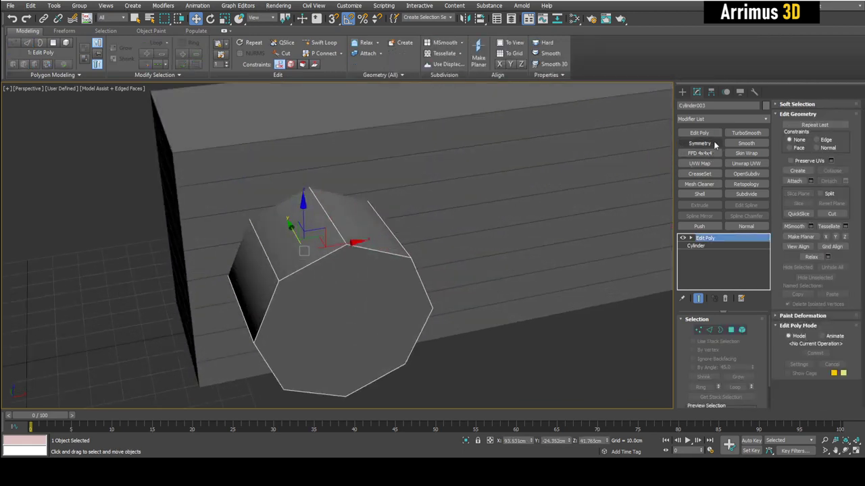
click(737, 133)
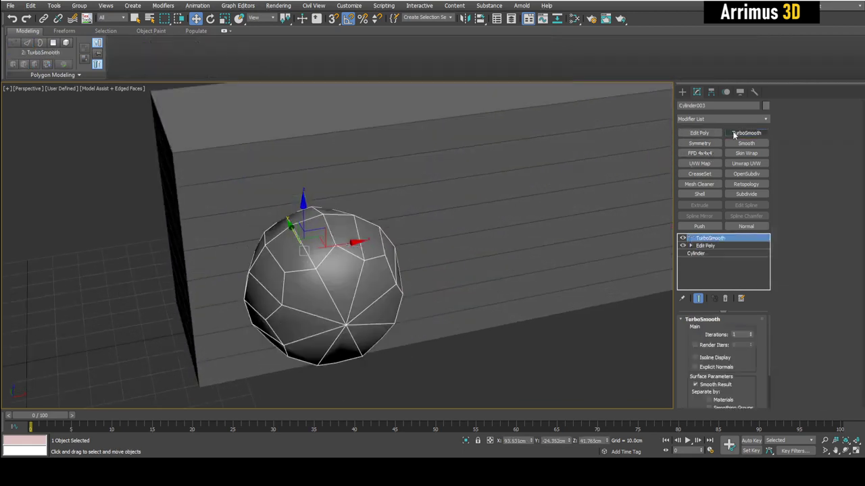
scroll(742, 374, down, 3)
click(733, 367)
alt+middle_drag(595, 323, 534, 290)
middle_drag(550, 283, 570, 274)
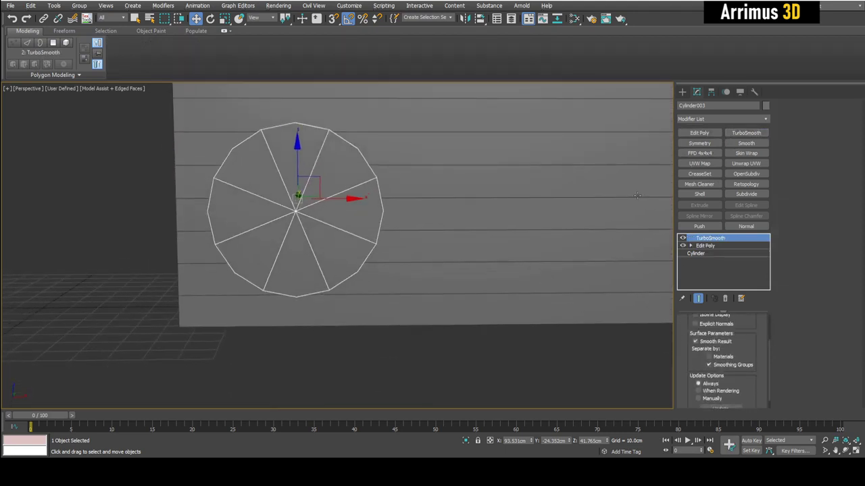
- Add an Edit Poly modifier to the smoothed cylinder and isolate it in see-through edge selection
click(699, 133)
middle_drag(369, 200, 372, 203)
key(alt+q)
key(2)
key(q)
key(alt+x)
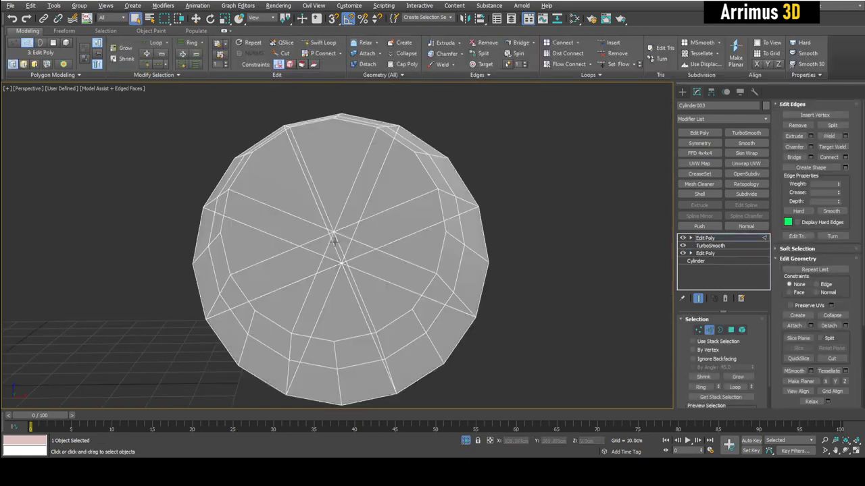
- Remove the radial edges from the cylinder's end caps and check the front cap in polygon selection
drag(321, 234, 369, 291)
key(ctrl+BackSpace)
key(alt+x)
alt+middle_drag(377, 267, 406, 284)
scroll(407, 283, down, 3)
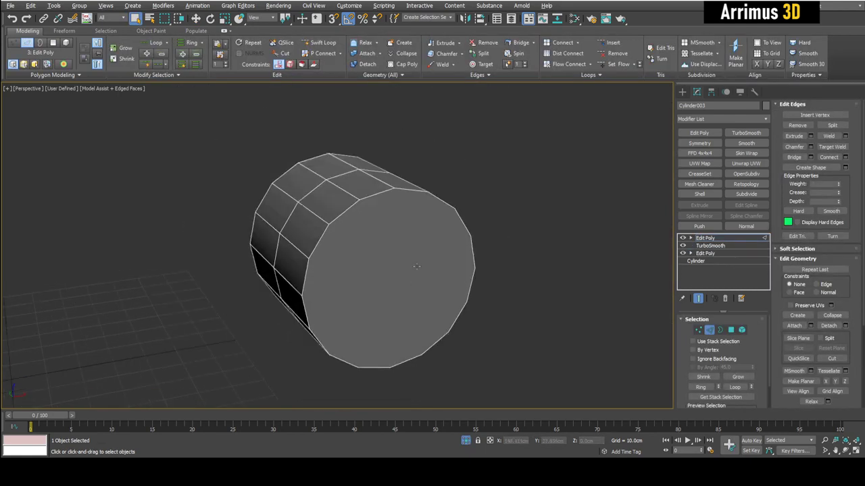
key(2)
key(4)
click(396, 269)
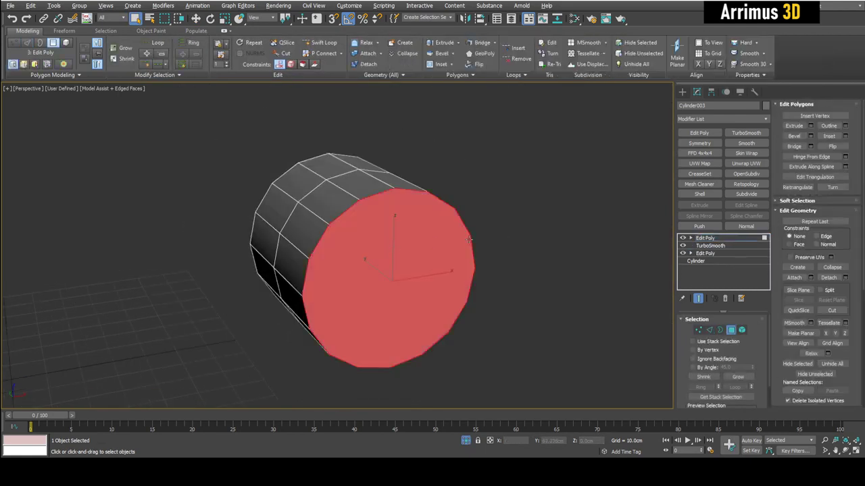
key(4)
- Leave isolation and subtract the cylinder from the subdivided box with ProBoolean
key(alt+q)
scroll(507, 232, down, 3)
alt+middle_drag(507, 232, 448, 227)
click(483, 223)
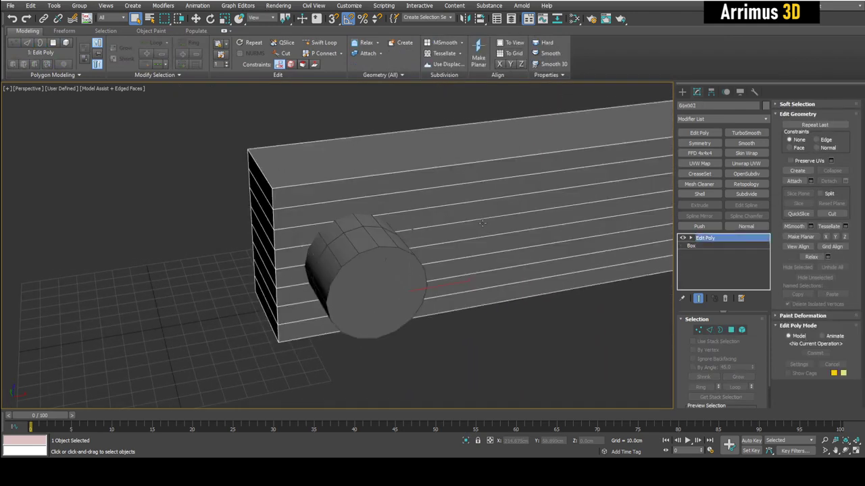
key(alt+b)
click(728, 242)
click(390, 268)
key(w)
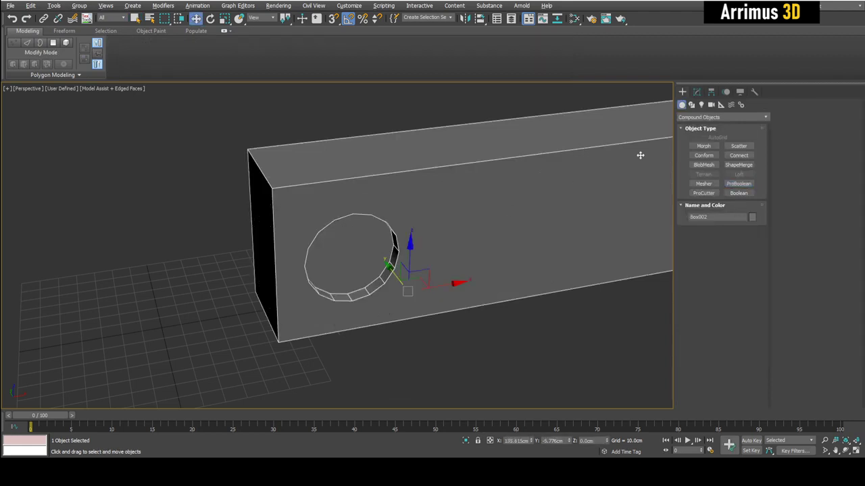
- Set the ProBoolean's planar edge removal to No Edge Removal and add an Edit Poly modifier above it
click(697, 91)
click(801, 360)
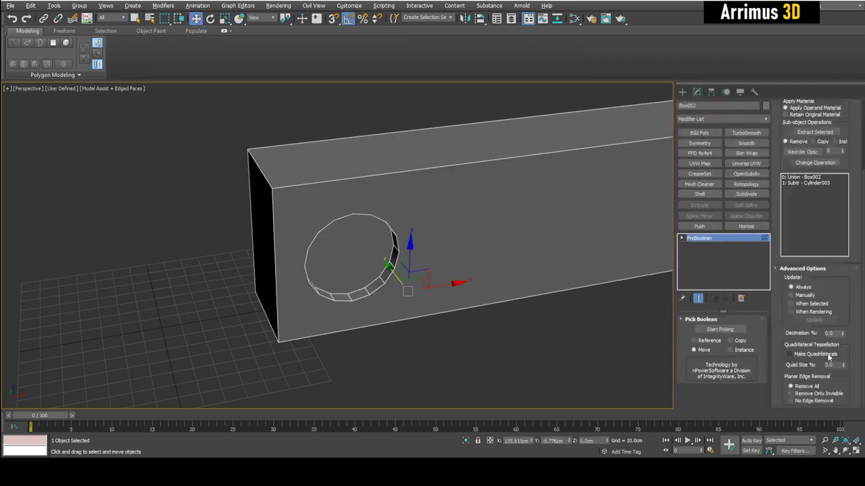
click(811, 402)
middle_drag(562, 313, 472, 298)
click(701, 134)
middle_drag(571, 196, 492, 237)
scroll(456, 208, down, 3)
- Try to insert a vertical Swift Loop near the box's far end
key(2)
double_click(282, 274)
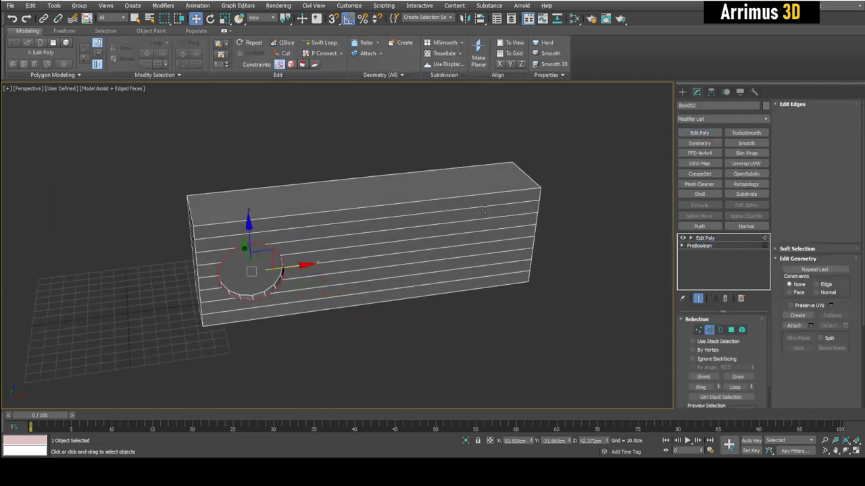
click(319, 43)
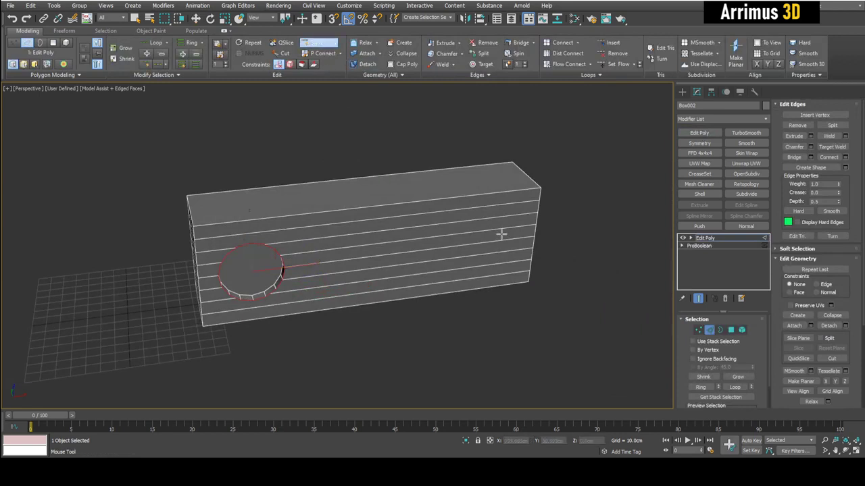
click(500, 191)
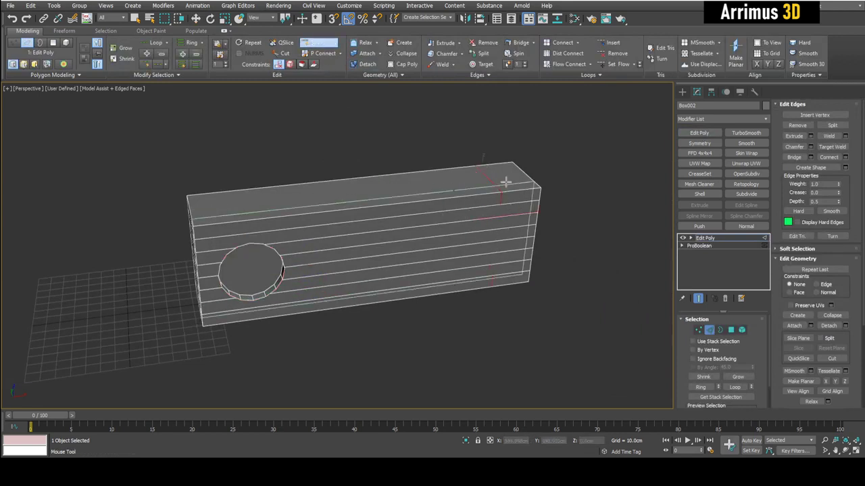
alt+middle_drag(415, 249, 402, 221)
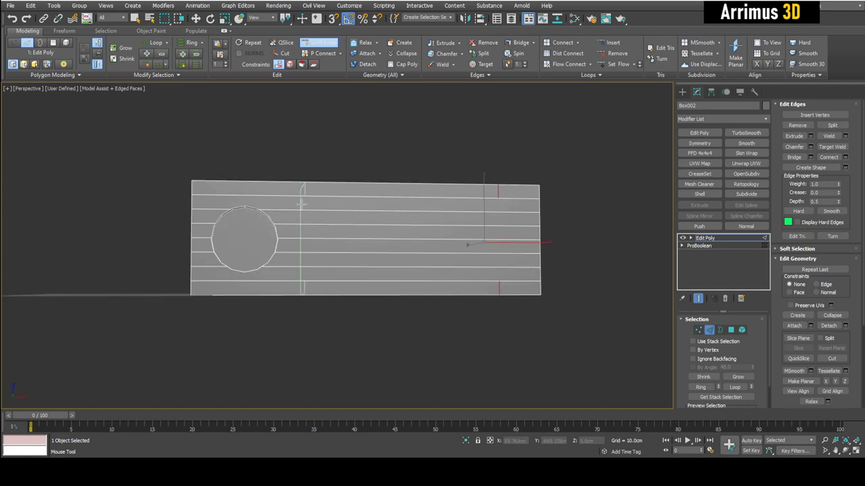
right_click(301, 204)
key(ctrl+z)
- Connect the horizontal edges between the round notch and the far end with one segment
alt+middle_drag(562, 222, 550, 250)
drag(441, 353, 441, 352)
key(ctrl+shift+e)
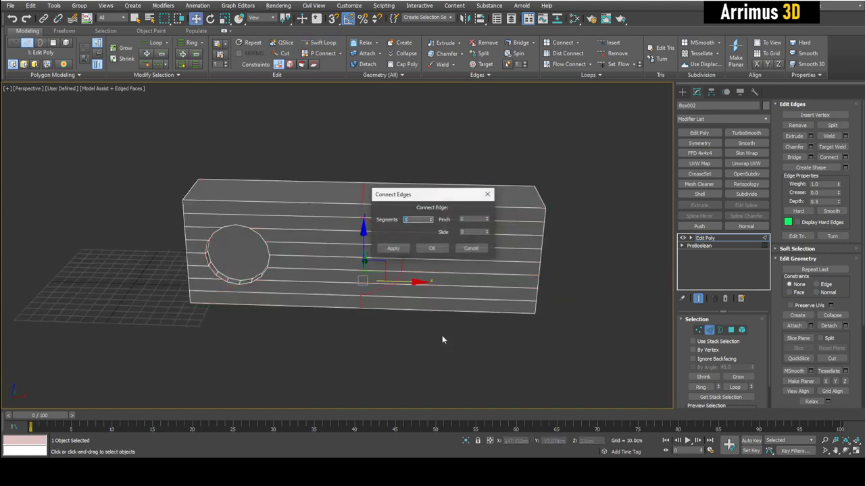
click(442, 251)
alt+middle_drag(356, 182, 403, 160)
mouse_move(410, 236)
alt+middle_down()
mouse_move(420, 248)
mouse_move(407, 242)
alt+middle_up()
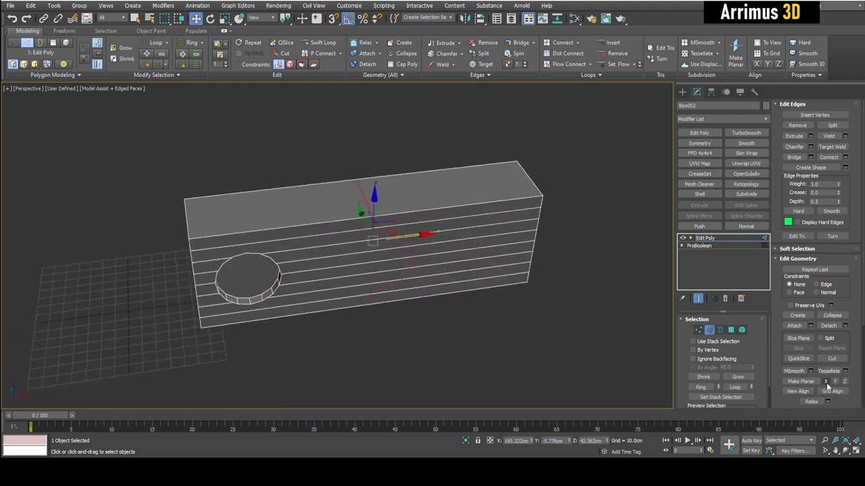
- Constrain movement to Edge and slide the new loop along X to just inside the box's far end
alt+middle_drag(545, 297, 529, 267)
key(ctrl+z)
click(828, 287)
middle_drag(516, 226, 506, 237)
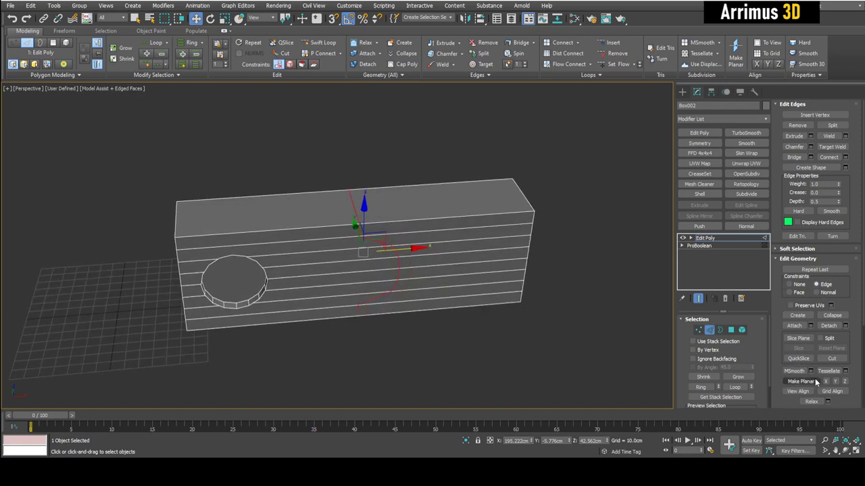
scroll(453, 263, up, 3)
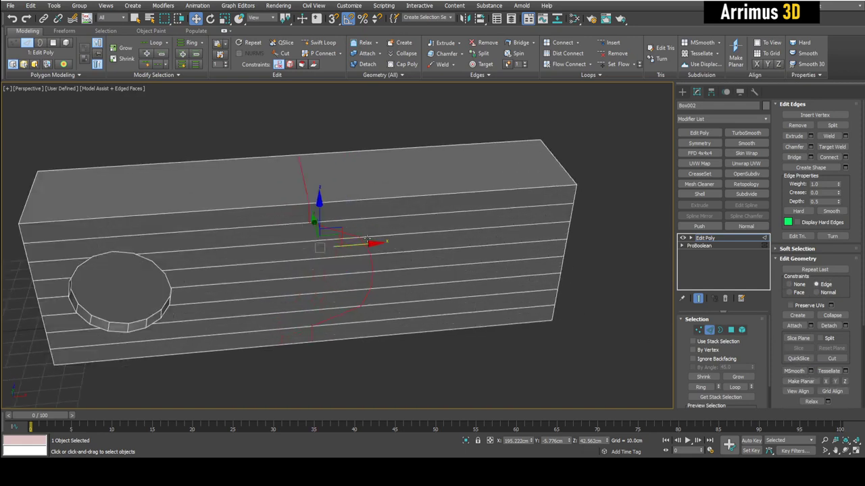
drag(367, 246, 655, 229)
drag(591, 226, 584, 227)
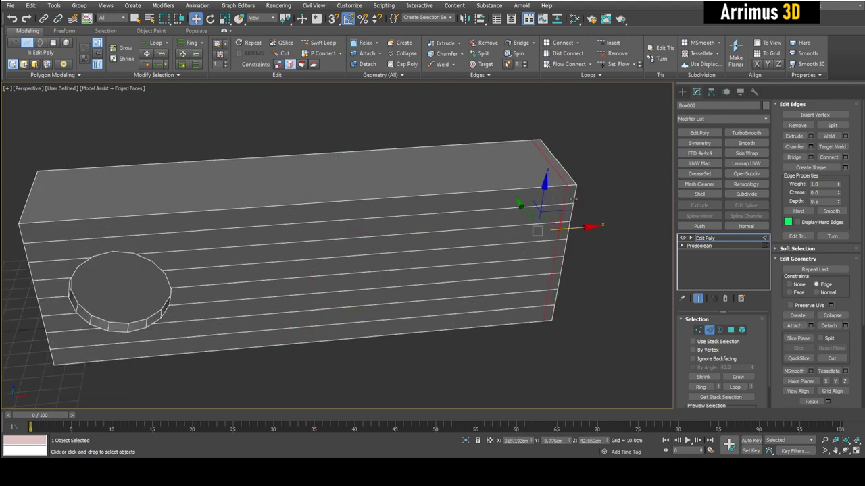
- Select the horizontal edges reaching the notch-side end of the box and connect them with a new loop
middle_drag(427, 228, 630, 200)
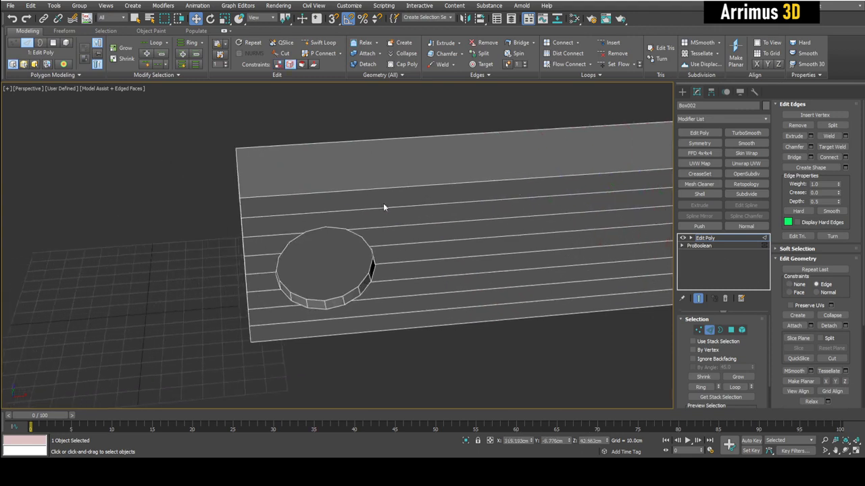
key(alt+x)
drag(269, 337, 266, 363)
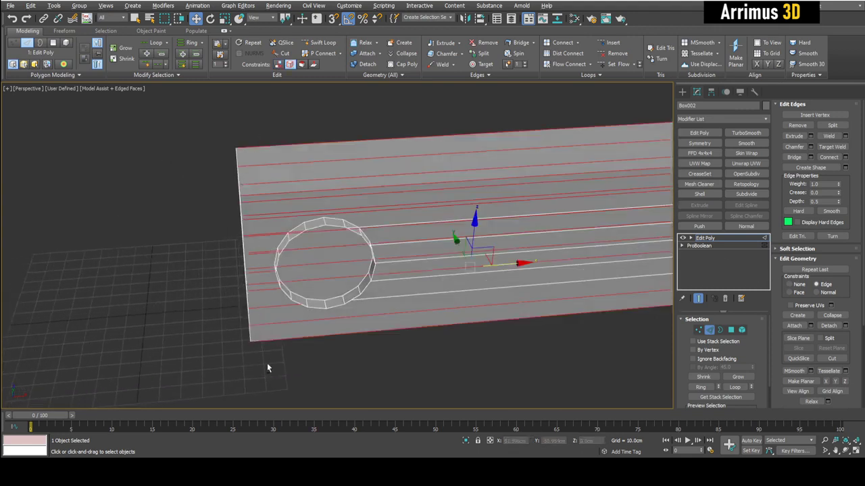
key(alt+x)
click(845, 158)
click(433, 249)
click(433, 250)
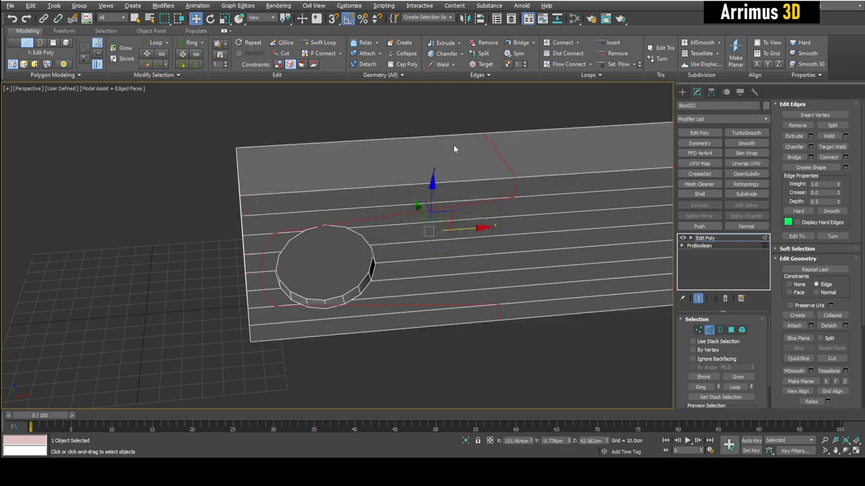
- Slide the new loop along X to just inside the box end nearest the notch
drag(469, 228, 422, 226)
drag(281, 225, 201, 227)
drag(275, 241, 282, 242)
- Insert support edge loops close to the box's long edges with Swift Loop
alt+middle_drag(284, 242, 397, 235)
key(q)
key(alt+1)
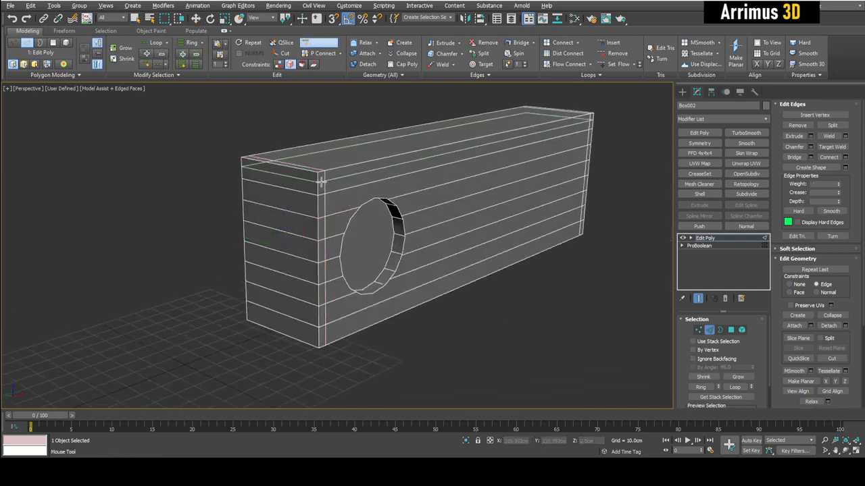
click(322, 178)
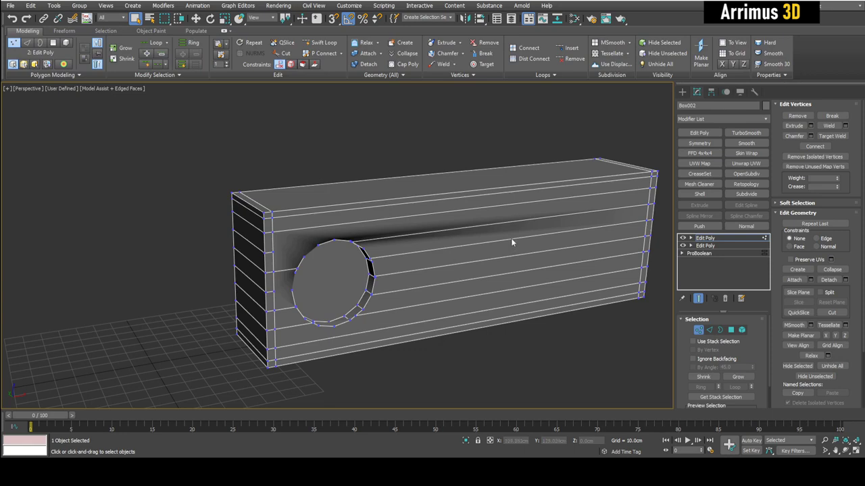
- Add another Edit Poly modifier and try target-welding a stray vertex beside the notch onto its neighbouring rim vertex
alt+middle_drag(446, 293, 442, 269)
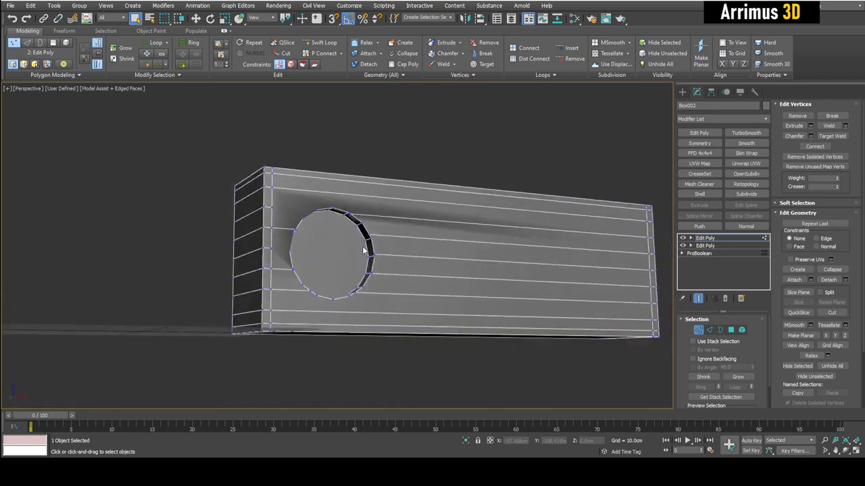
scroll(367, 248, up, 4)
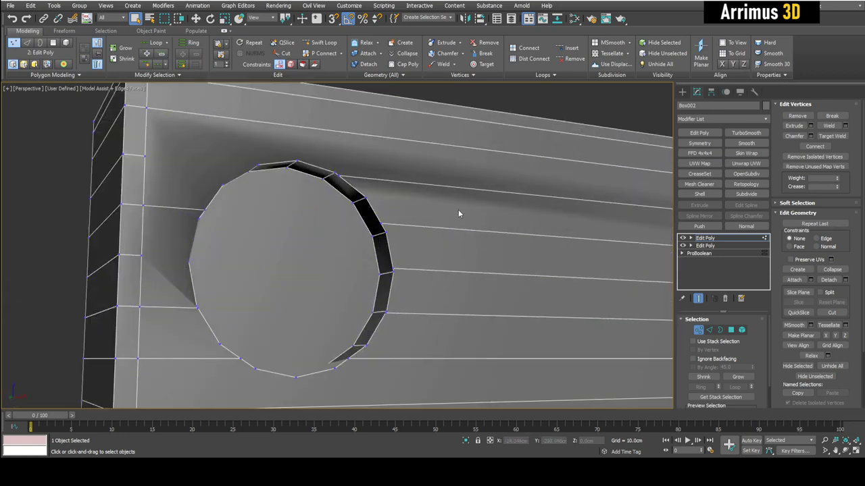
middle_drag(458, 211, 445, 218)
key(1)
key(shift+e)
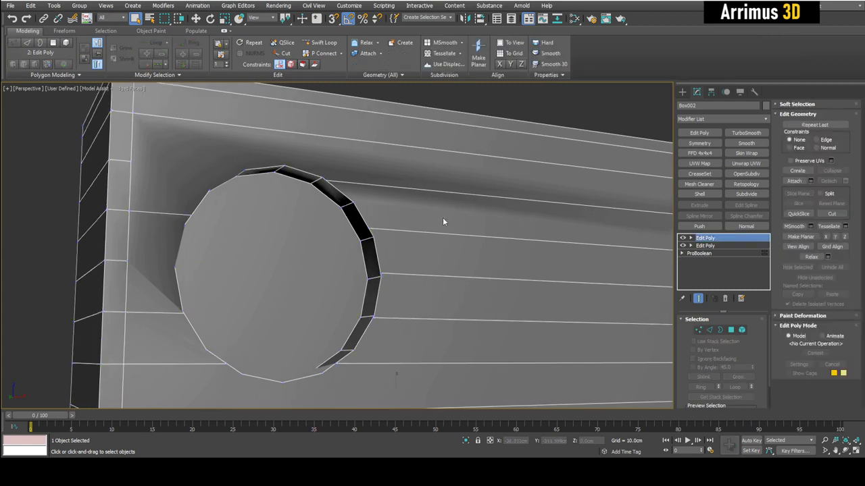
key(1)
scroll(369, 229, up, 4)
key(ctrl+w)
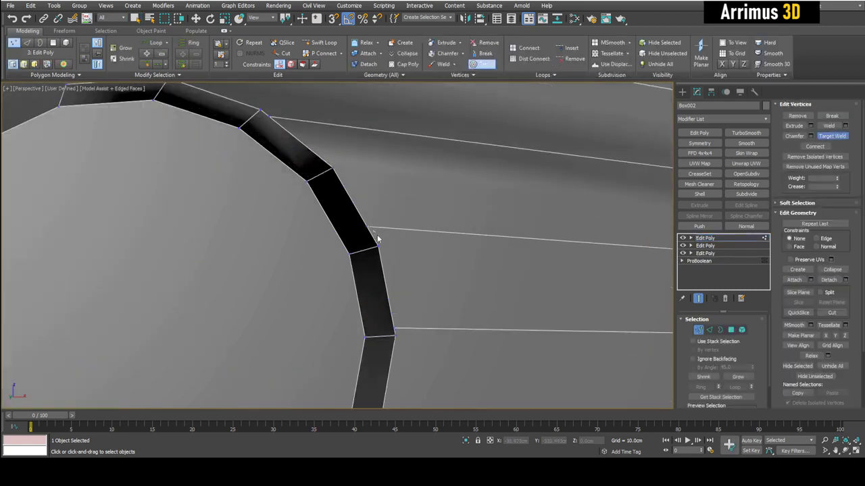
click(379, 244)
right_click(385, 242)
- Examine the horizontal edge running from the notch rim to the box's far end in edge selection
scroll(386, 243, down, 4)
key(2)
click(434, 246)
scroll(434, 247, down, 4)
middle_drag(517, 259, 328, 246)
alt+middle_drag(237, 251, 207, 241)
click(237, 243)
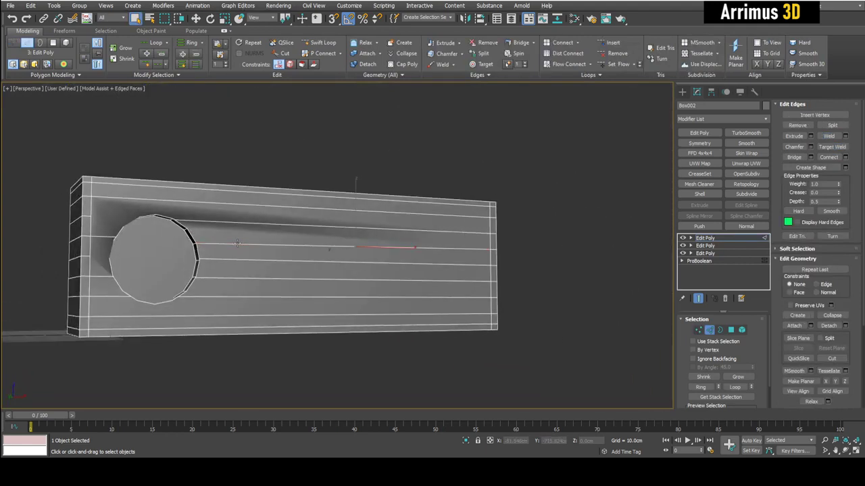
scroll(338, 245, up, 3)
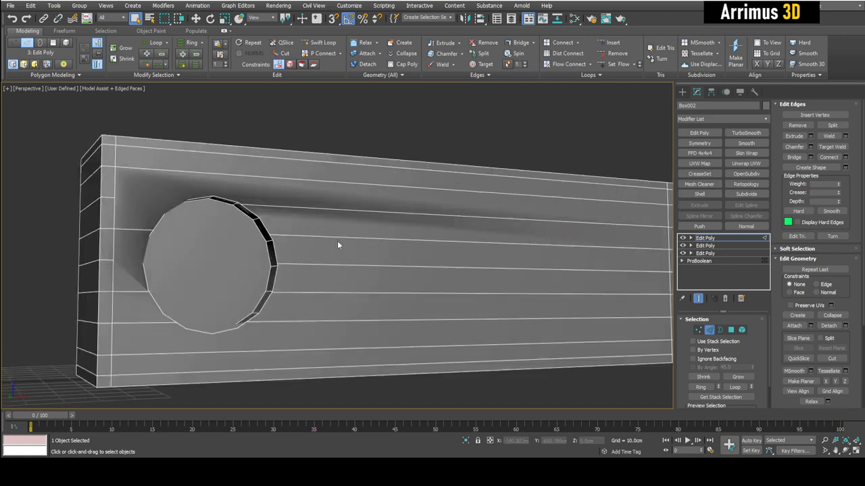
- Target-weld the end vertex of that horizontal edge onto the adjacent notch rim vertex again
key(1)
click(274, 240)
right_click(302, 239)
- Toggle the topmost Edit Poly modifier to compare the box with and without the welded vertex
scroll(301, 239, down, 3)
key(1)
click(681, 240)
click(681, 240)
click(681, 240)
click(682, 240)
click(682, 240)
click(682, 241)
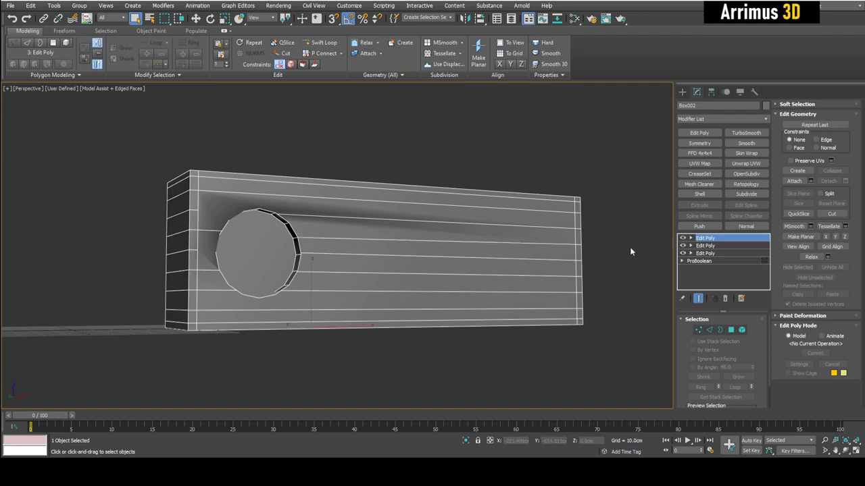
- Examine the notch rim up close while switching the topmost Edit Poly modifier off and on
scroll(473, 247, up, 4)
scroll(486, 245, down, 4)
alt+middle_drag(530, 236, 498, 258)
middle_drag(335, 256, 436, 212)
scroll(390, 241, up, 5)
click(682, 238)
click(683, 239)
click(684, 239)
click(684, 239)
- Delete the topmost Edit Poly modifier that holds the test weld
right_click(718, 239)
click(727, 255)
alt+middle_drag(517, 226, 474, 210)
scroll(475, 209, down, 5)
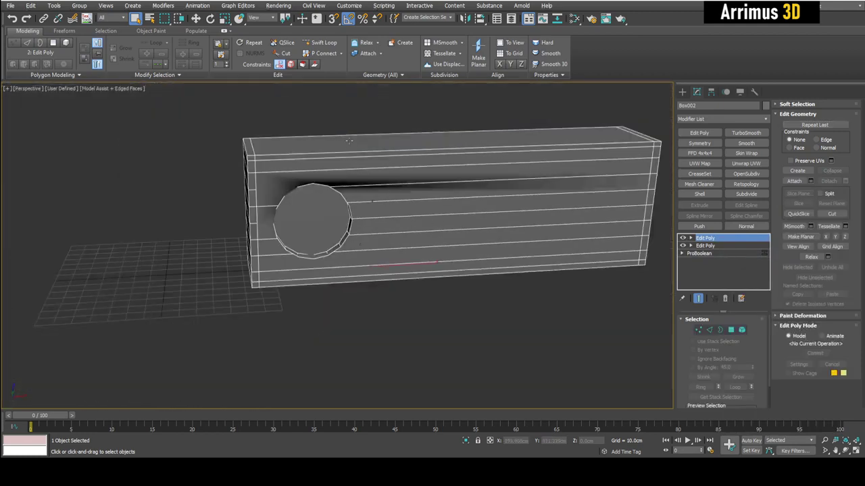
- Add an Edit Poly modifier and connect the box's long horizontal edges with a single vertical edge loop
click(699, 133)
key(2)
drag(441, 106, 461, 304)
key(ctrl+shift+e)
click(444, 250)
click(432, 248)
- Move the new vertical loop along the X axis until it sits just beside the circular notch
key(w)
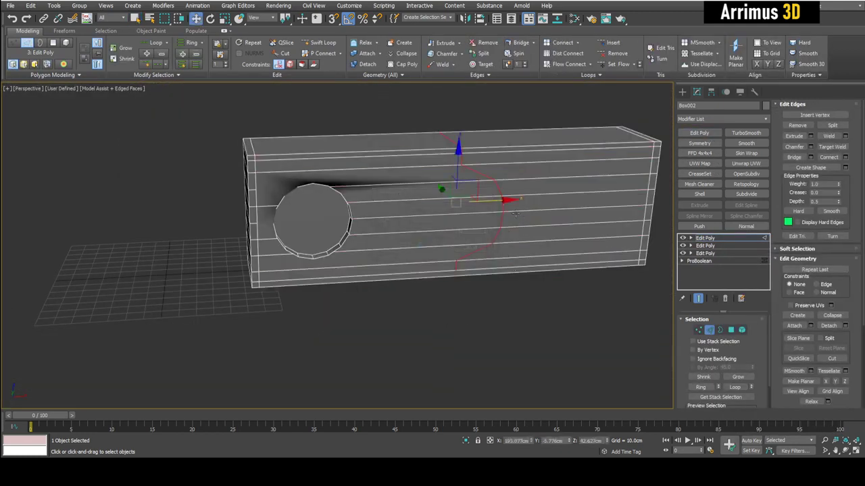
drag(495, 203, 391, 214)
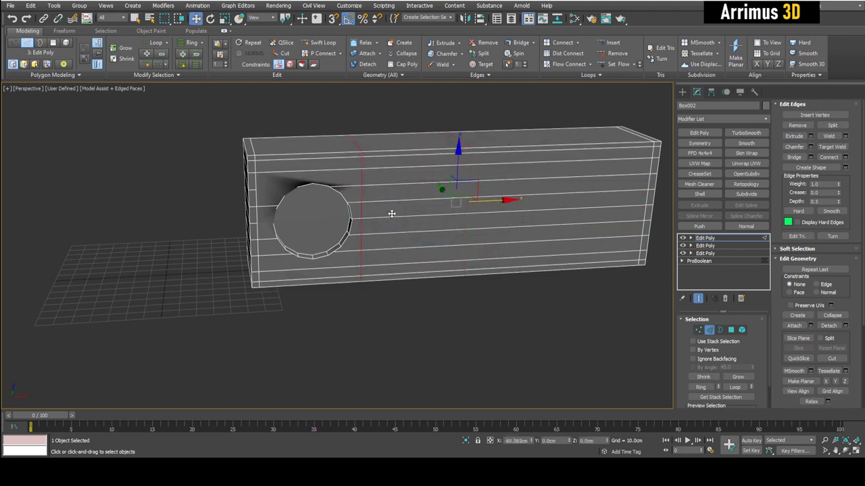
alt+middle_drag(388, 214, 398, 219)
scroll(397, 219, up, 5)
- Add another Edit Poly modifier and target-weld a horizontal edge's end vertex onto the adjacent upper rim vertex facing the new loop
key(shift+e)
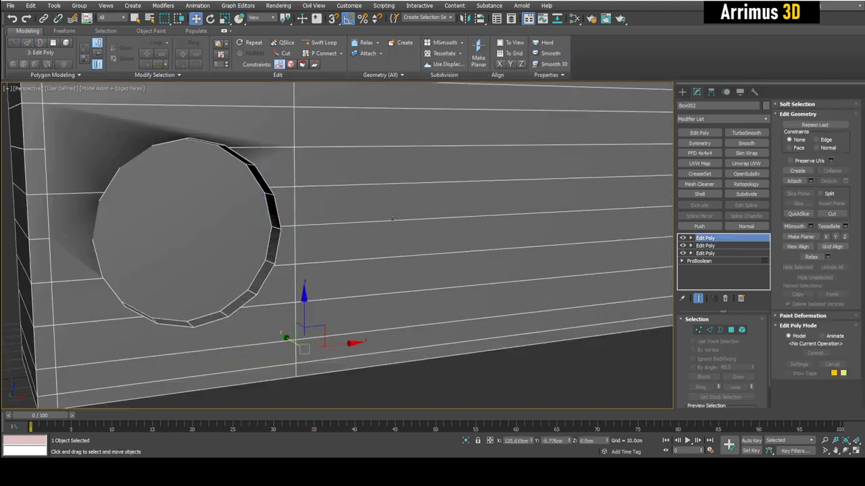
key(1)
scroll(263, 184, up, 3)
key(ctrl+shift+w)
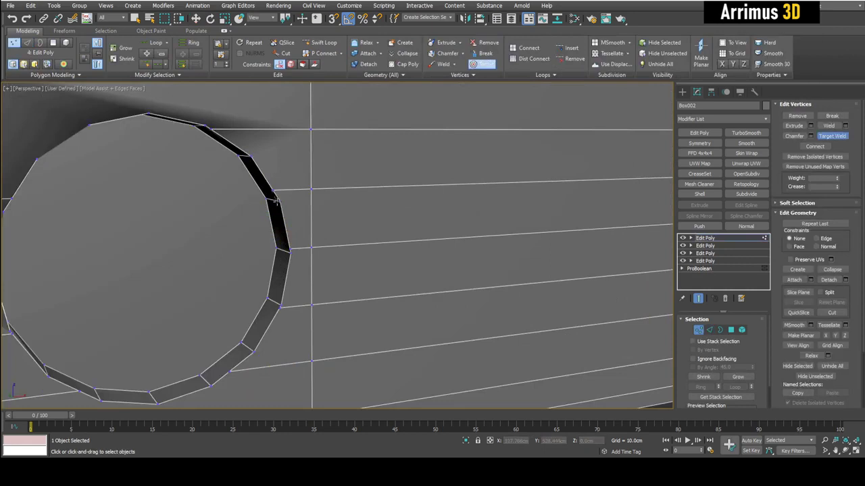
click(277, 201)
scroll(277, 202, down, 4)
key(1)
key(2)
key(q)
double_click(286, 197)
key(2)
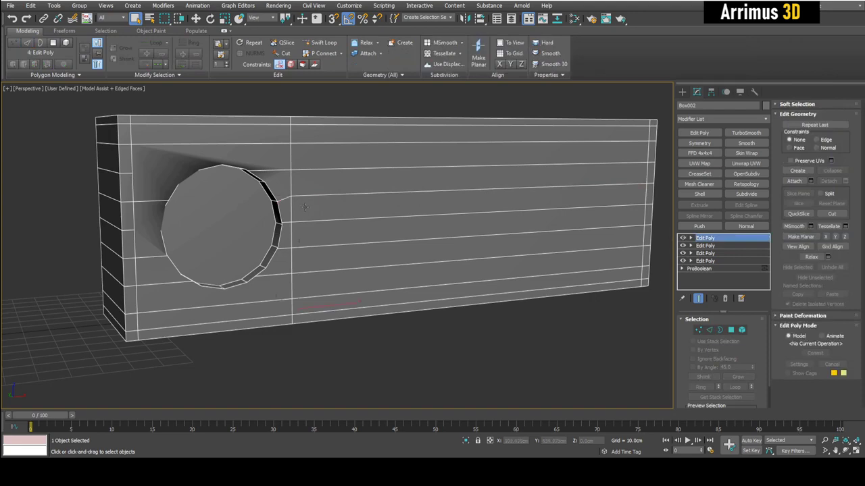
- Target-weld the end vertex of the next horizontal edge above onto the nearest notch rim vertex below it
mouse_move(300, 204)
alt+middle_down()
mouse_move(278, 214)
mouse_move(270, 140)
mouse_move(283, 203)
alt+middle_up()
scroll(281, 218, down, 3)
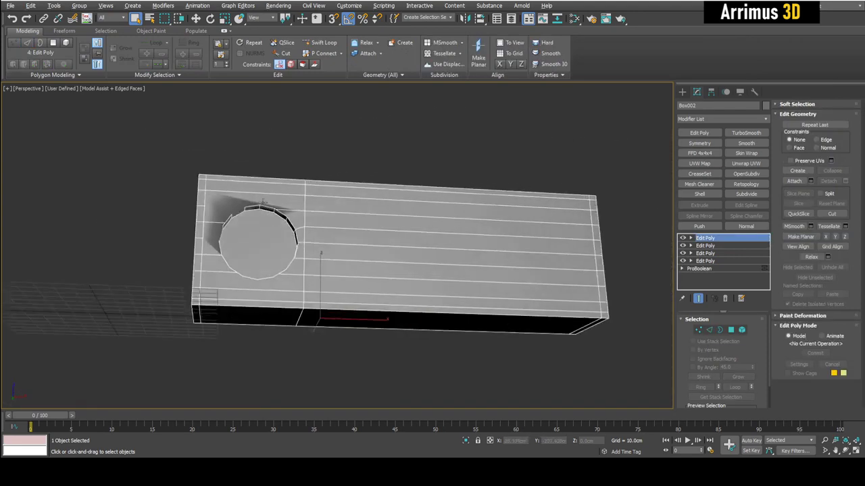
scroll(263, 195, up, 6)
key(1)
scroll(346, 261, up, 2)
key(ctrl+shift+w)
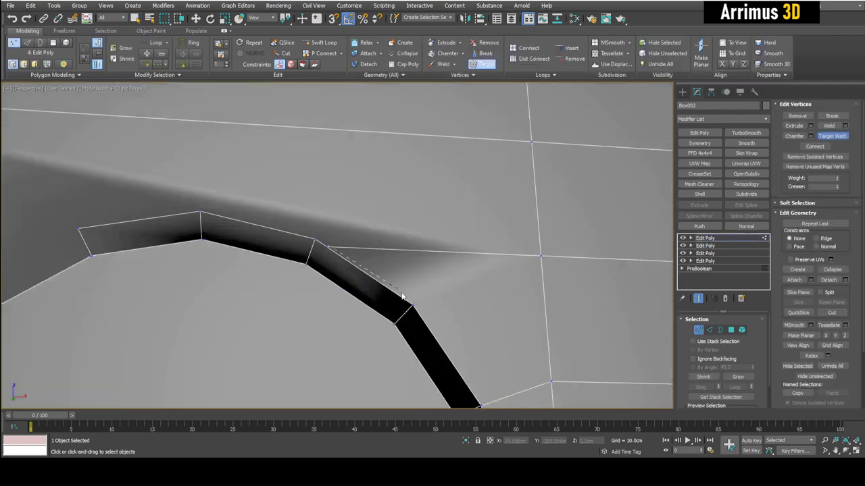
click(413, 307)
right_click(411, 304)
- Cut an edge between the notch's upper rim and the vertical loop, and add a Smooth modifier with an Edit Poly above it
scroll(404, 296, down, 4)
key(alt+c)
key(s)
click(366, 271)
click(465, 225)
right_click(457, 237)
middle_drag(431, 308, 436, 262)
scroll(423, 223, down, 5)
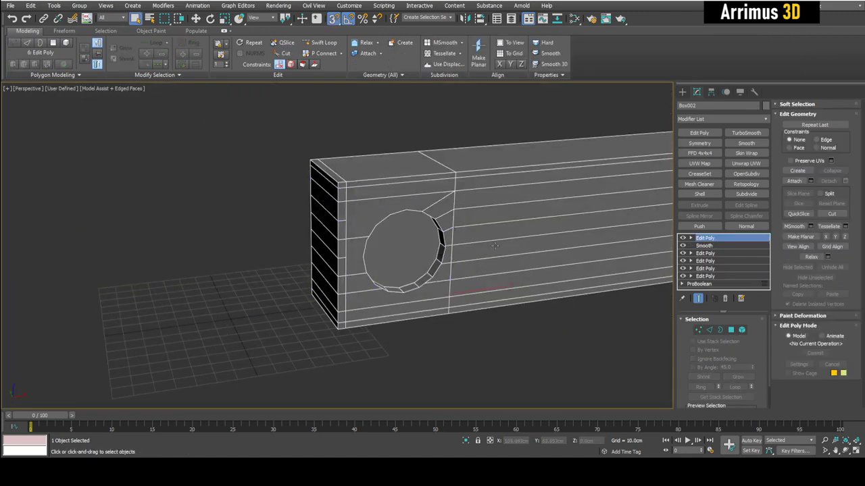
scroll(468, 272, up, 2)
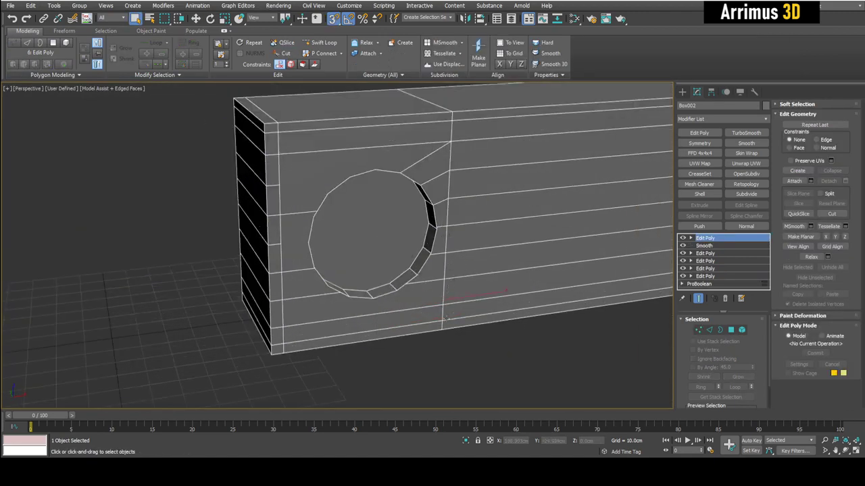
- Select the front face and the notch's inner wall polygons using By Angle at 45, and add another Edit Poly modifier
key(4)
click(710, 368)
click(512, 281)
middle_drag(432, 208, 430, 257)
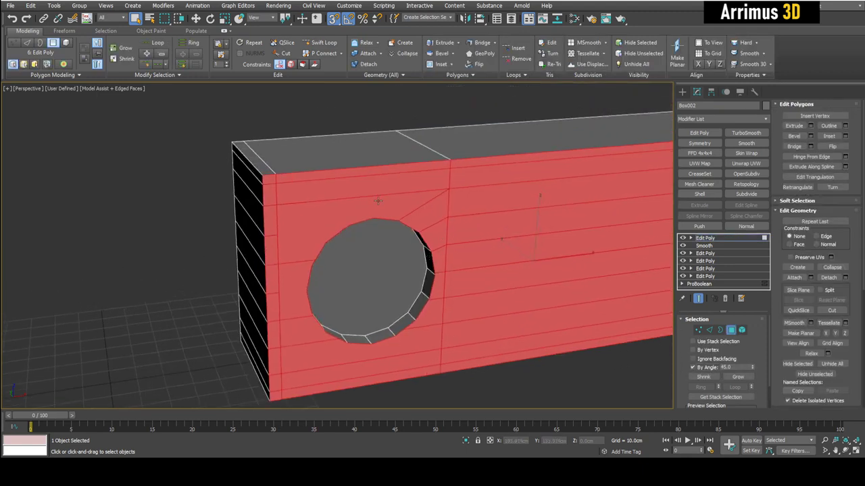
alt+middle_drag(474, 294, 442, 278)
scroll(451, 296, up, 3)
click(427, 291)
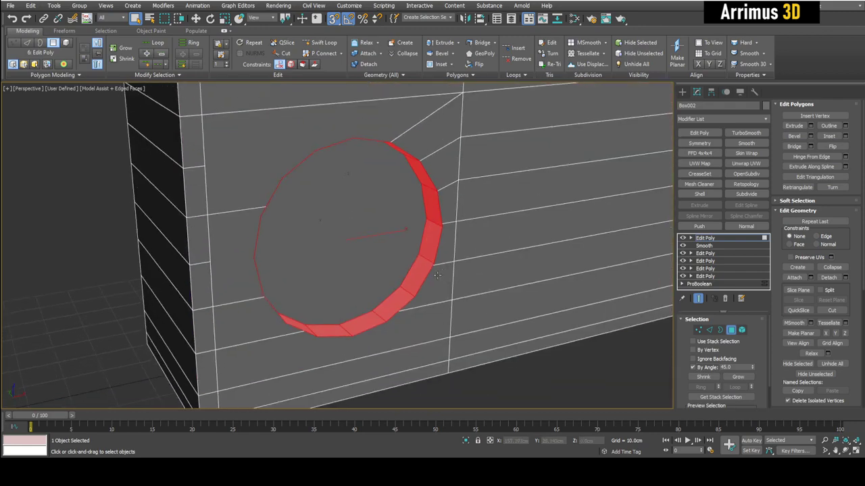
key(4)
key(shift+e)
- Try to target-weld the two lower horizontal edges' end vertices onto the adjacent notch rim vertices on the loop side
key(1)
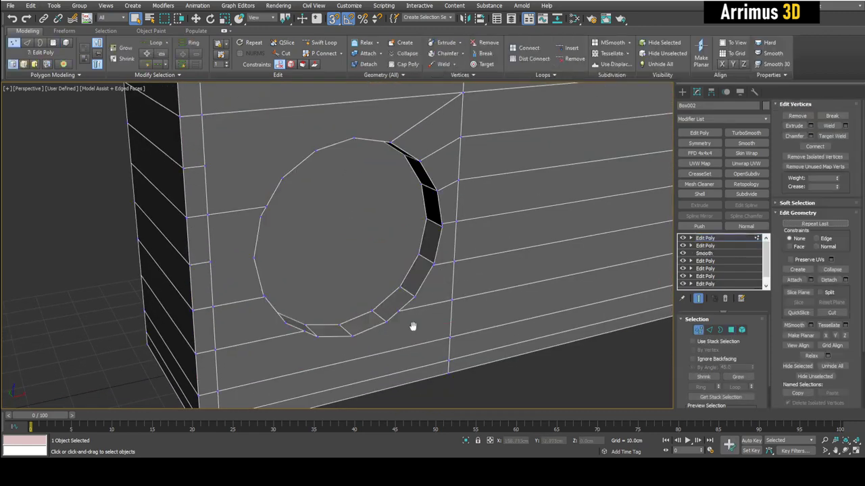
scroll(418, 291, up, 3)
click(437, 231)
click(481, 157)
click(483, 153)
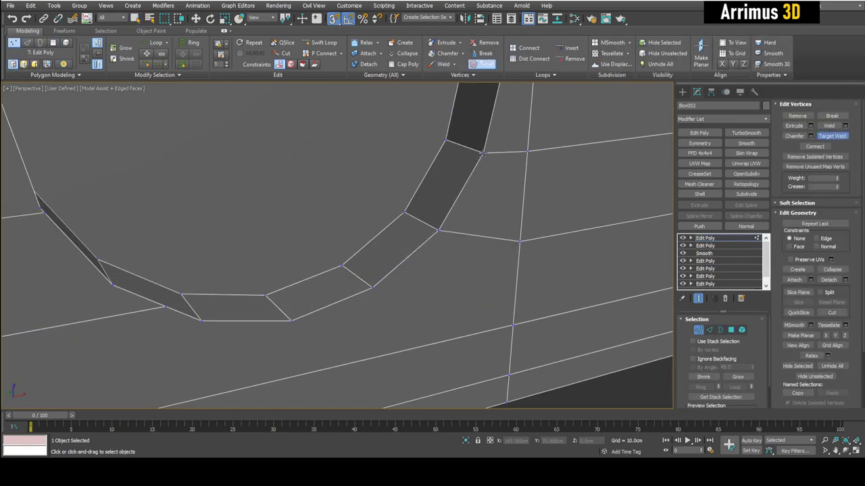
right_click(476, 223)
key(ctrl+z)
key(ctrl+z)
- Target-weld the two lower rim vertices on the loop side onto the end vertices of their adjacent horizontal edges
key(ctrl+shift+w)
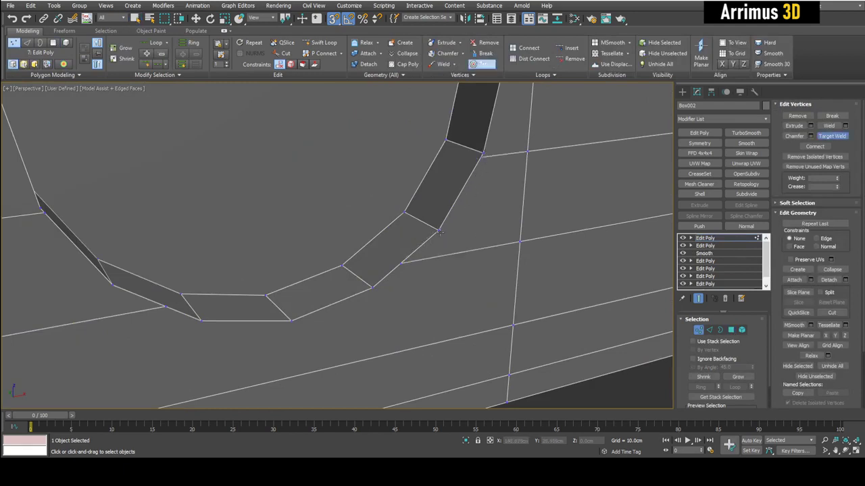
click(402, 263)
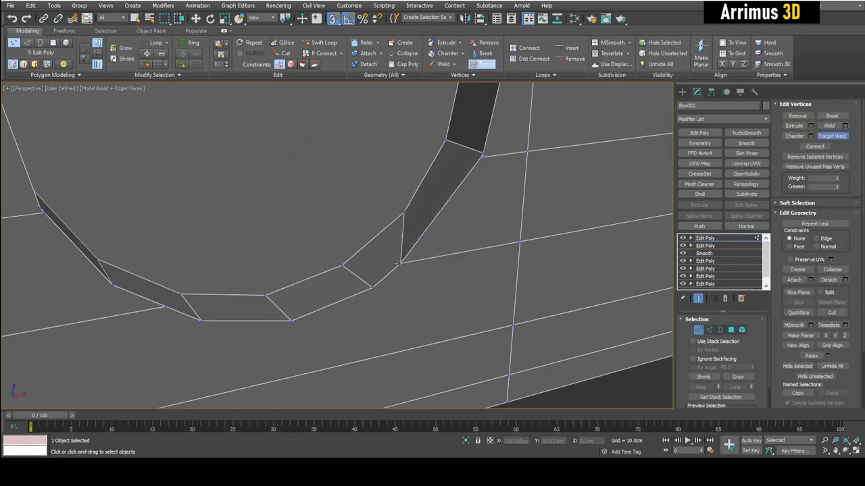
click(484, 153)
click(481, 157)
right_click(477, 159)
- Try to target-weld the neighbouring rim vertices onto the lower horizontal edge's end vertex on the box-end side of the notch
scroll(471, 161, down, 3)
alt+middle_drag(434, 185, 345, 252)
scroll(340, 258, up, 3)
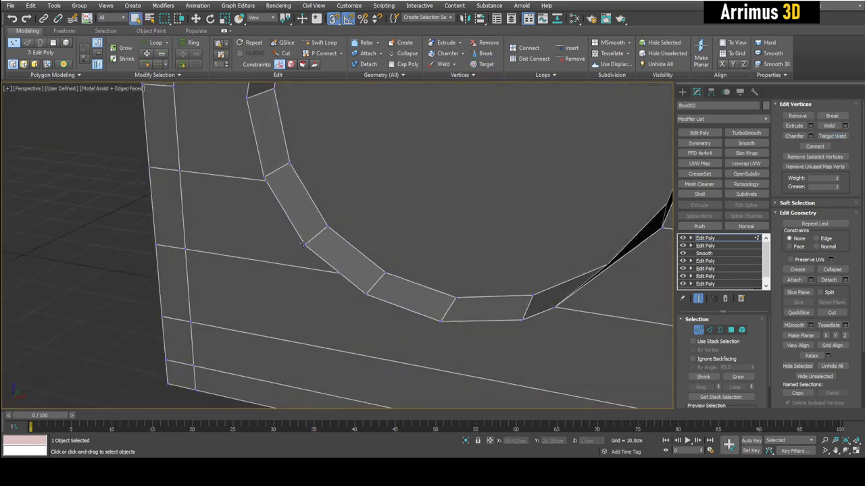
key(ctrl+w)
click(364, 293)
click(341, 273)
right_click(350, 256)
key(ctrl+z)
key(ctrl+w)
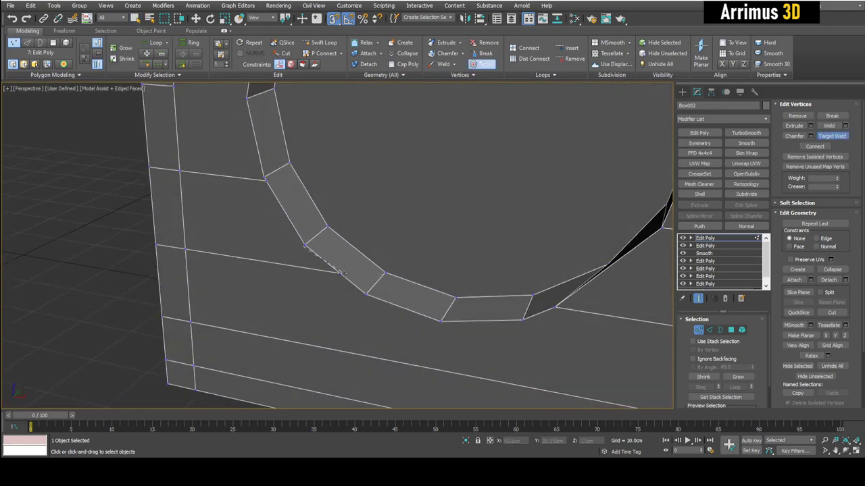
click(342, 273)
right_click(353, 256)
key(ctrl+z)
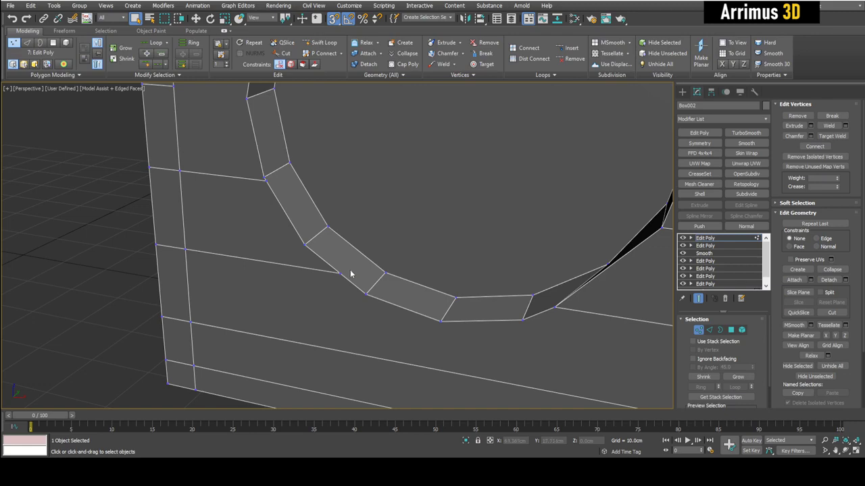
- Target-weld that lower horizontal edge's end vertex onto the adjacent rim vertex on the box-end side
key(ctrl+w)
click(304, 247)
right_click(327, 241)
- Move the displaced lower rim vertex on the loop side back up beside its matching inner rim vertex, trying the Edge constraint
alt+middle_drag(328, 240, 433, 269)
middle_drag(463, 235, 443, 255)
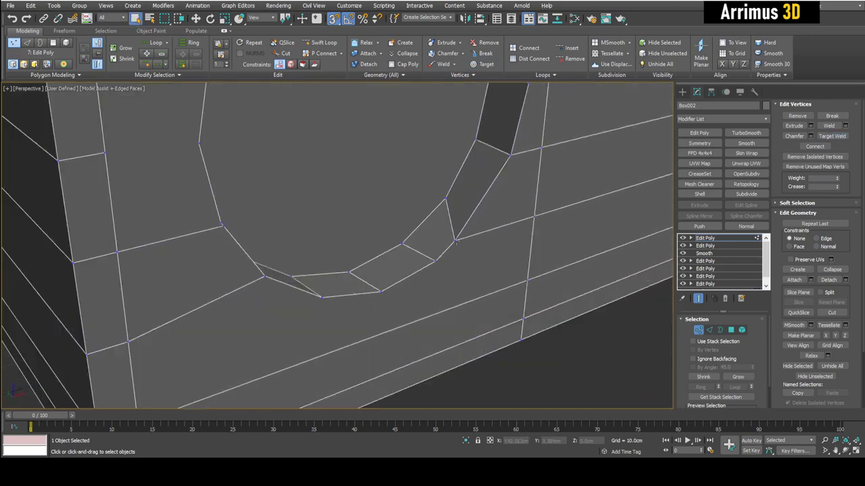
click(455, 242)
alt+middle_drag(455, 242, 486, 240)
key(w)
key(shift+x)
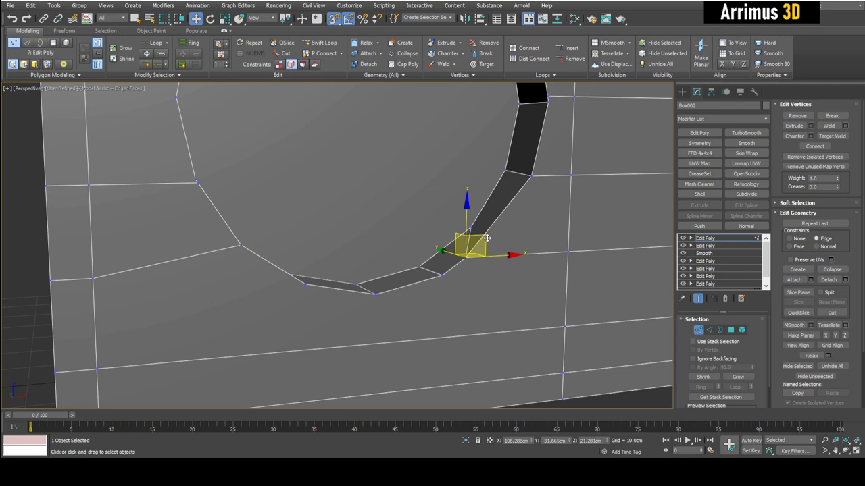
drag(482, 236, 508, 210)
key(ctrl+z)
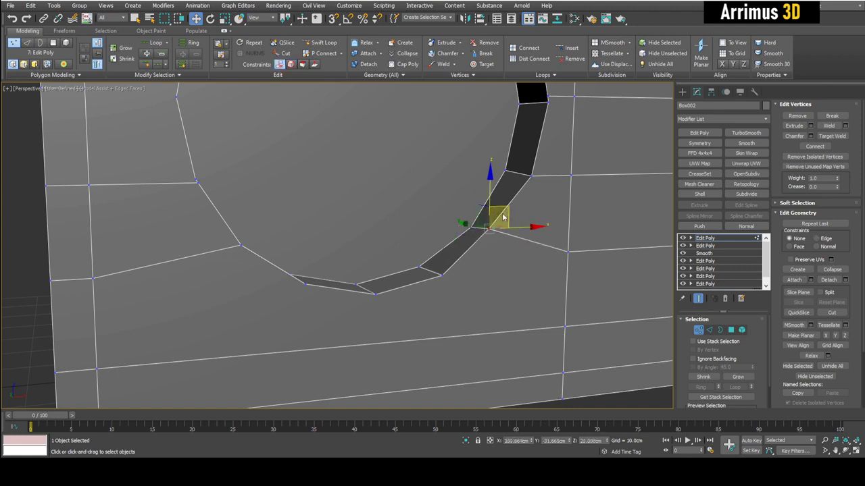
- Try to smooth the position of the short notch wall edge at the moved rim vertex with Set Flow
key(q)
key(2)
click(480, 229)
middle_drag(515, 225, 504, 242)
click(621, 64)
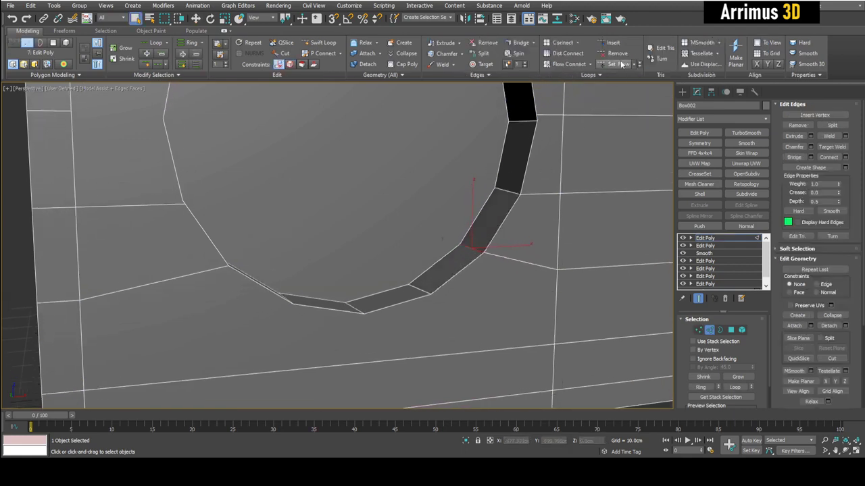
alt+middle_drag(532, 174, 503, 180)
key(z)
scroll(458, 206, down, 7)
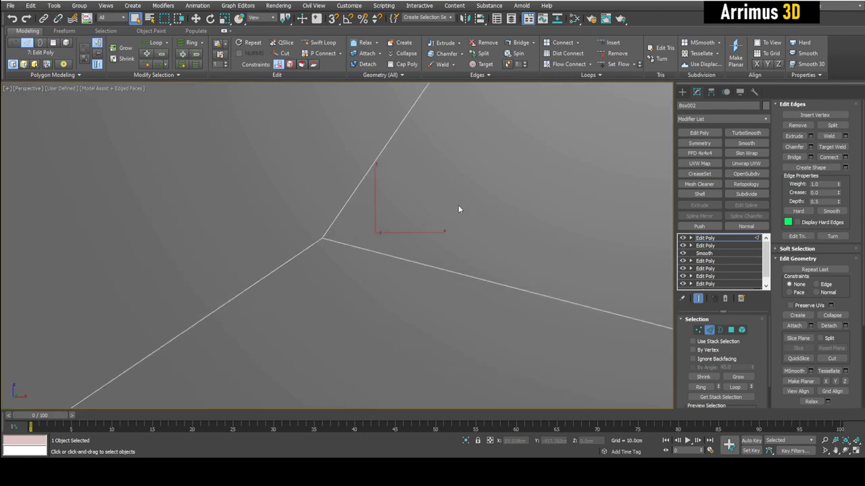
scroll(457, 207, down, 3)
scroll(457, 198, up, 4)
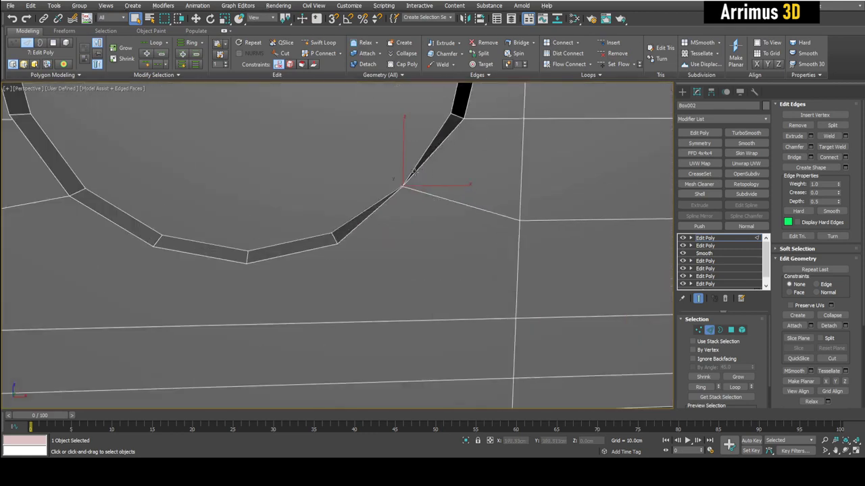
scroll(409, 185, up, 1)
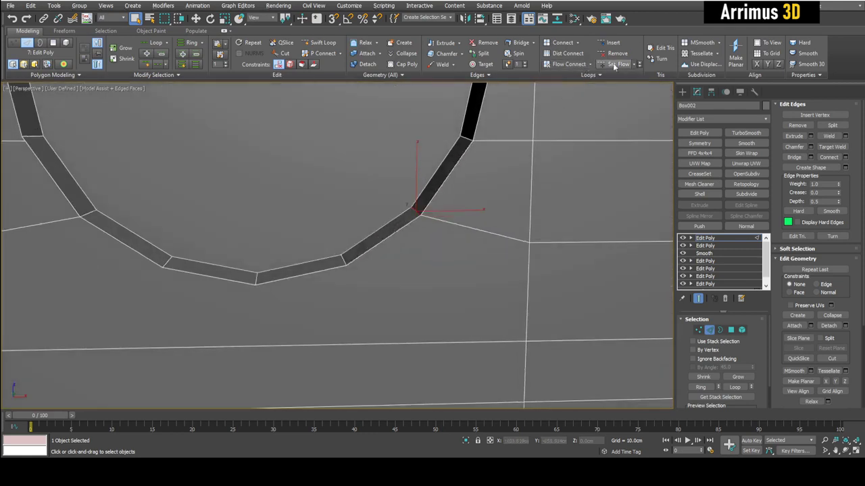
key(ctrl+z)
- Select the ring of edges across the box's width and connect them with 3 segments
scroll(443, 288, down, 5)
alt+middle_drag(442, 287, 516, 252)
scroll(540, 203, down, 2)
scroll(338, 264, down, 4)
alt+middle_drag(338, 264, 360, 191)
drag(320, 368, 321, 372)
key(alt+x)
alt+middle_drag(358, 310, 369, 243)
scroll(343, 229, up, 4)
key(ctrl+shift+e)
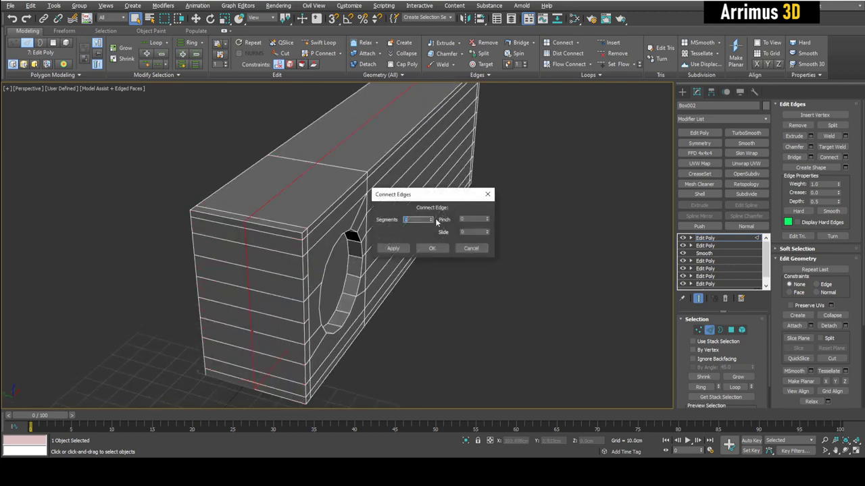
click(431, 217)
click(431, 217)
click(442, 249)
- Insert two lengthwise support loops close to the box's front and back edges
key(alt+1)
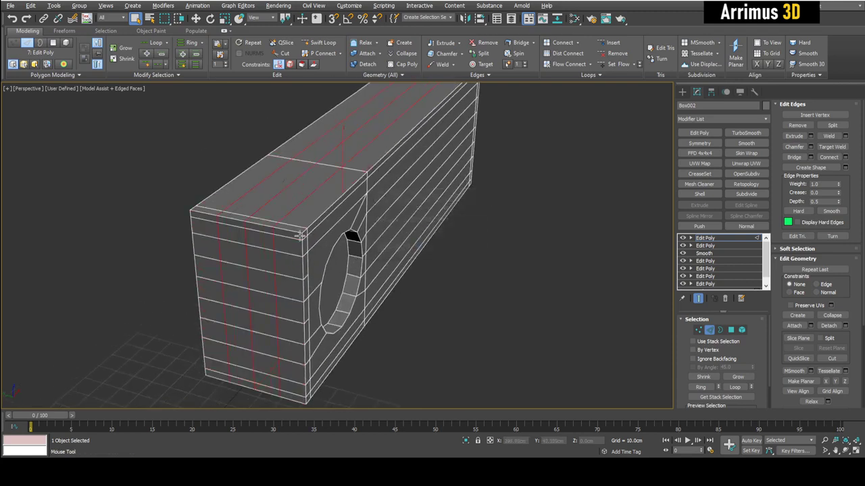
click(296, 232)
click(198, 213)
key(w)
key(q)
click(437, 318)
alt+middle_drag(437, 318, 365, 261)
- Target-weld the upper horizontal edge's end vertex onto the adjacent notch rim vertex on the box-end side
key(1)
scroll(281, 247, up, 5)
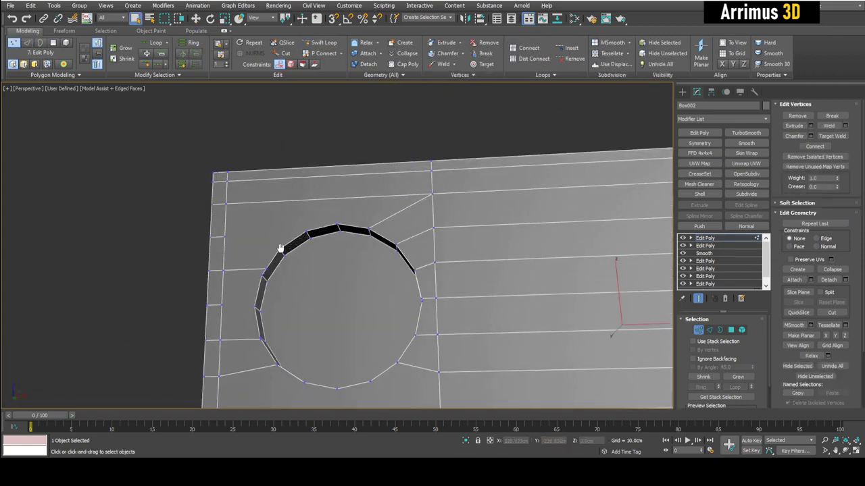
key(alt+c)
right_click(281, 246)
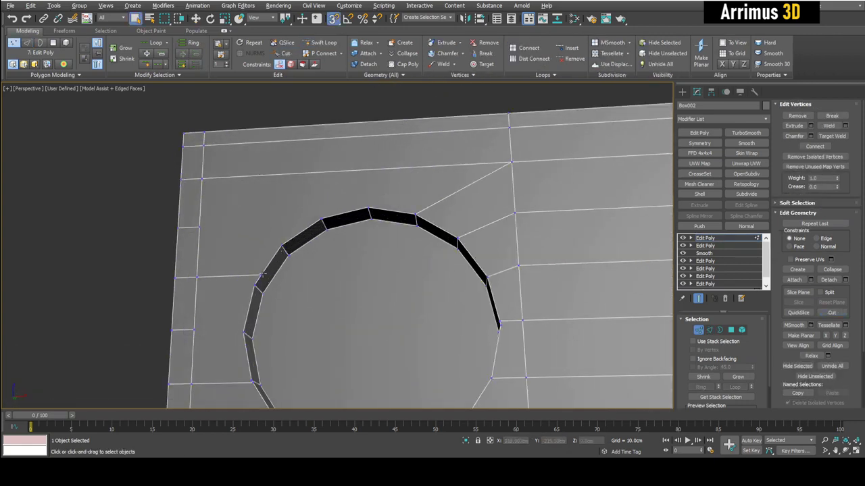
key(ctrl+shift+w)
- Cut two edges joining the notch's upper rim vertices to the vertical support loop near the box end
key(alt+c)
click(197, 226)
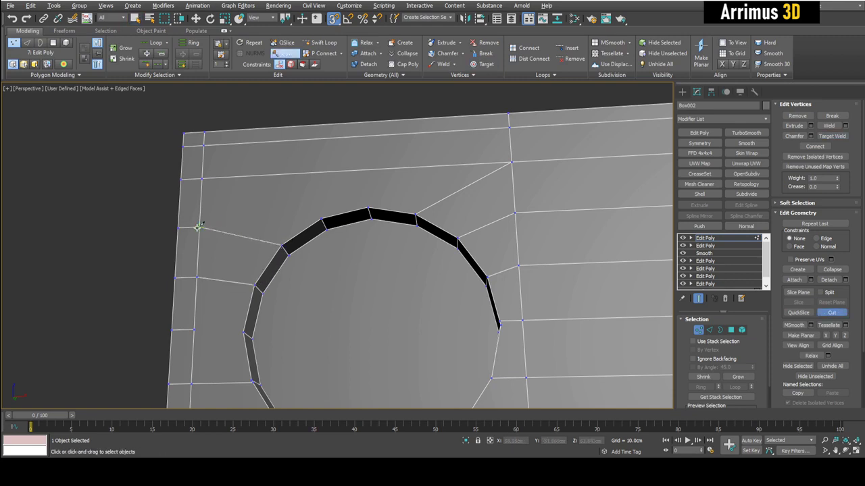
click(202, 179)
right_click(202, 179)
alt+middle_drag(366, 220, 371, 236)
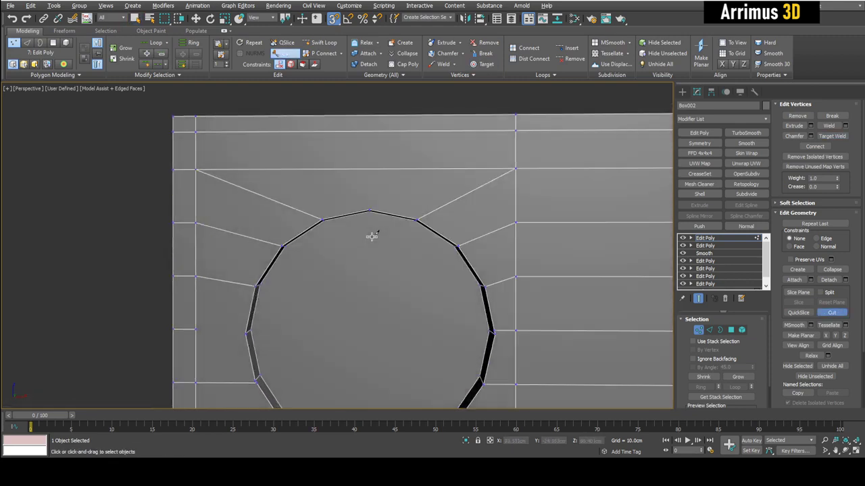
- Cut vertical edges from the notch's three lowest rim vertices down to the bottom edge of the front face
middle_drag(408, 331, 413, 199)
right_click(399, 201)
middle_drag(402, 291, 413, 239)
key(alt+c)
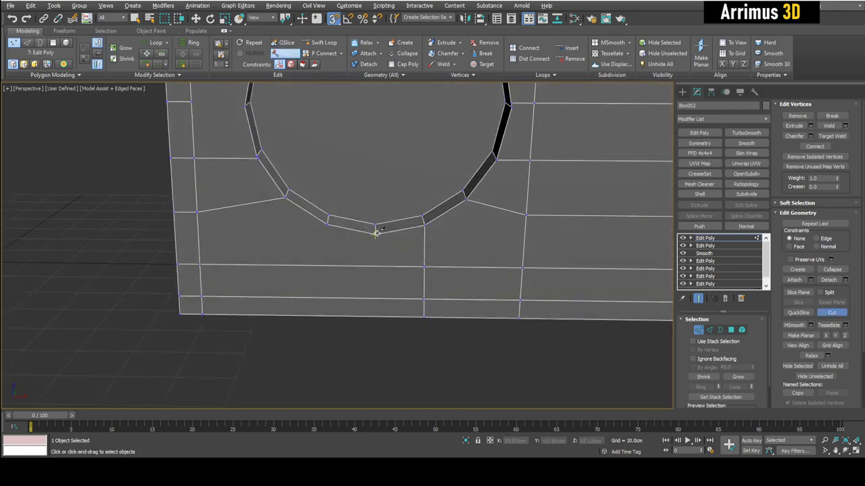
click(375, 315)
alt+middle_drag(350, 302, 432, 193)
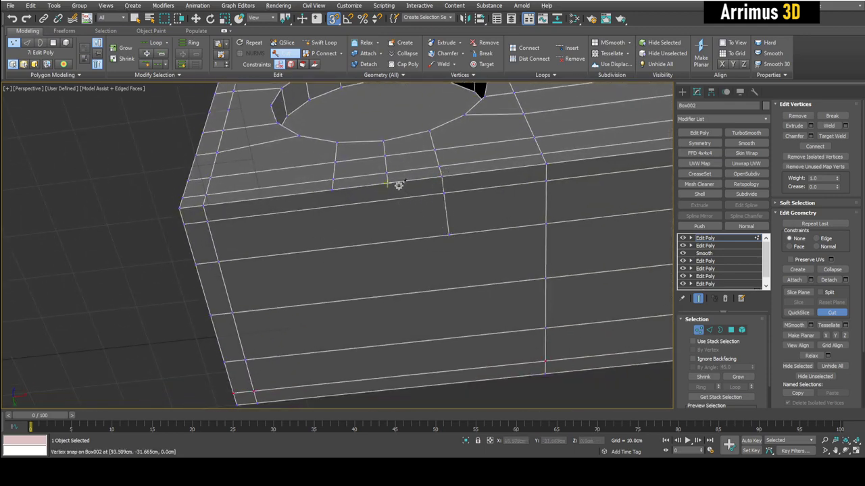
- Extend two of the vertical cuts across the underside and route them diagonally into the next lengthwise loop's vertices
click(396, 239)
right_click(408, 221)
right_click(412, 216)
key(2)
click(424, 237)
key(b)
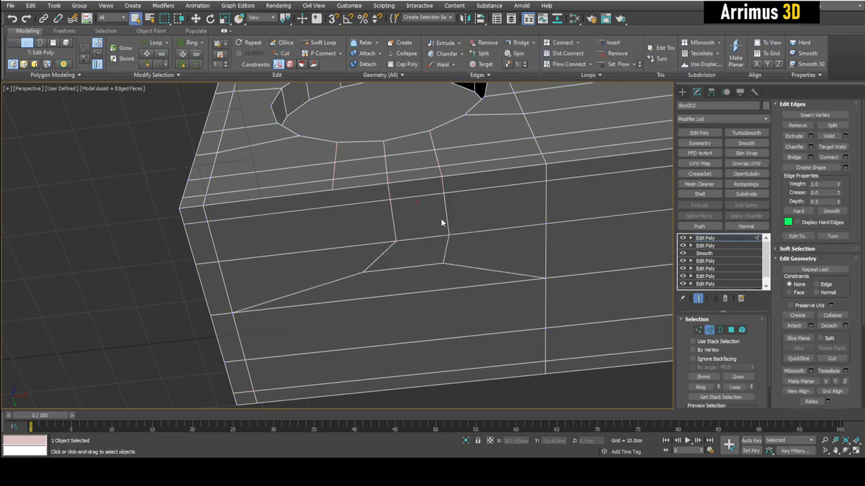
key(1)
alt+middle_drag(373, 195, 375, 224)
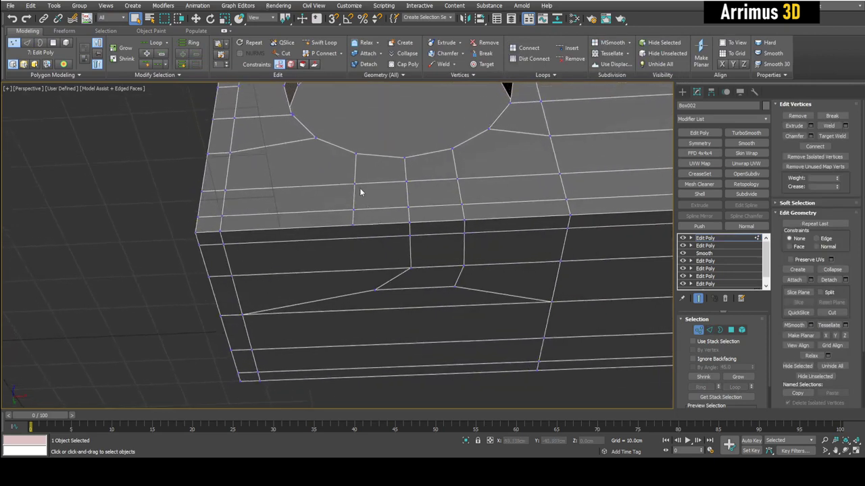
- Target-weld the outermost vertical cut's middle vertex onto the front face's end support loop and remove the leftover edge below it
click(223, 191)
right_click(236, 193)
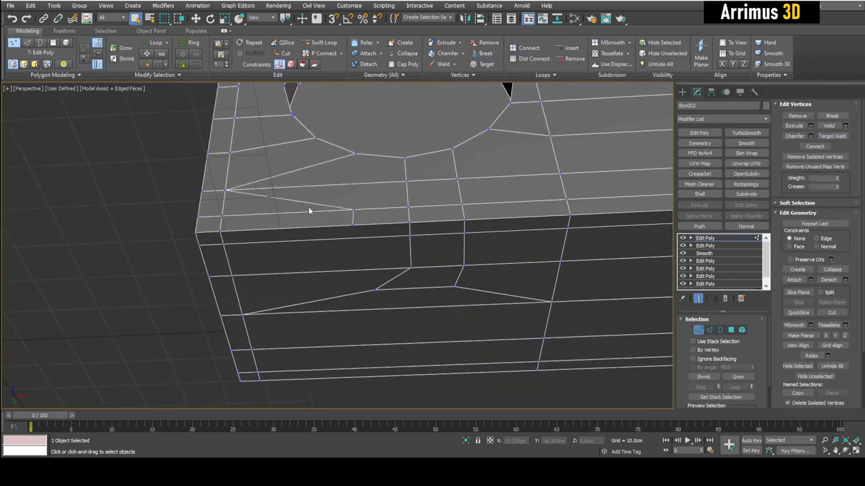
key(2)
double_click(311, 203)
- Target-weld the underside vertex where the diagonal edges converge onto the adjacent vertex on the box's outer end edge
alt+middle_drag(316, 206, 374, 191)
mouse_move(381, 235)
middle_down()
mouse_move(372, 218)
mouse_move(373, 255)
mouse_move(371, 239)
middle_up()
scroll(372, 219, down, 3)
middle_drag(250, 205, 308, 203)
scroll(304, 229, up, 3)
key(1)
key(ctrl+shift+w)
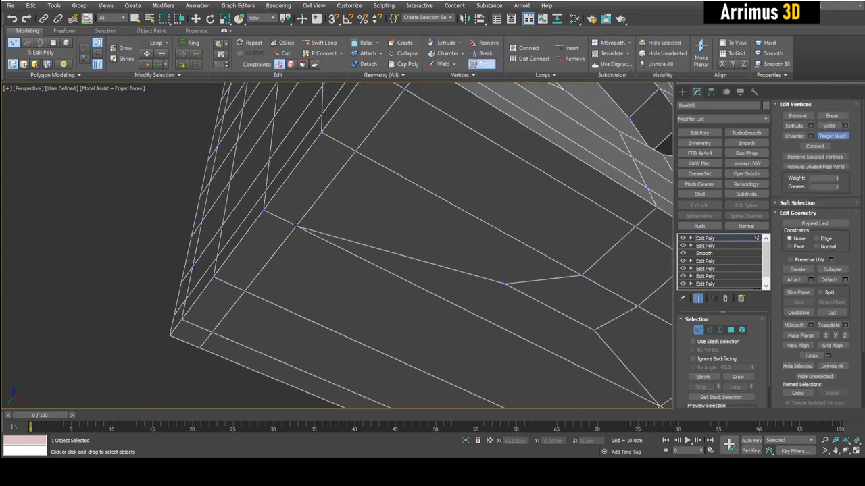
click(263, 211)
right_click(272, 216)
- Examine the welded underside corner closely and select neighbouring polygons and their loop to check the edge flow
scroll(272, 216, down, 4)
alt+middle_drag(298, 208, 267, 244)
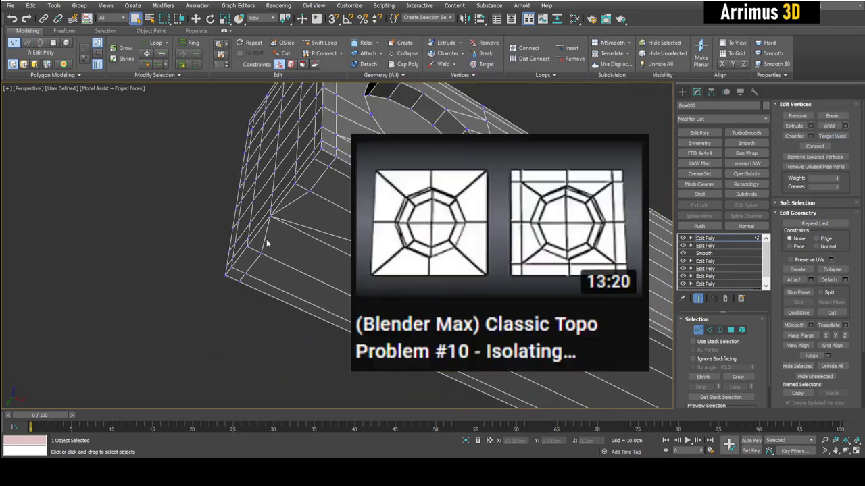
scroll(269, 222, up, 7)
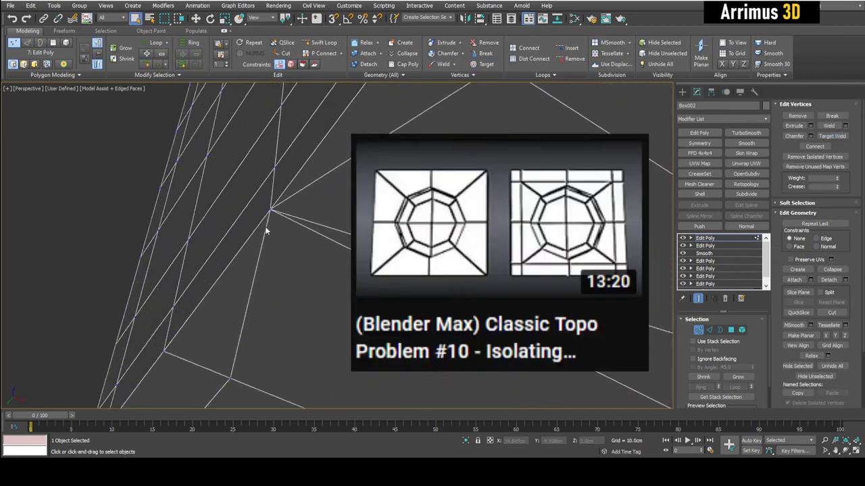
scroll(300, 210, up, 3)
scroll(310, 206, down, 5)
alt+middle_drag(310, 206, 403, 294)
key(4)
click(345, 206)
ctrl+click(369, 168)
scroll(373, 171, down, 3)
click(352, 211)
shift+click(364, 197)
scroll(456, 312, down, 8)
key(4)
- Create a single-segment rectangular plane in the empty space in front of the box
key(p)
middle_drag(429, 327, 430, 300)
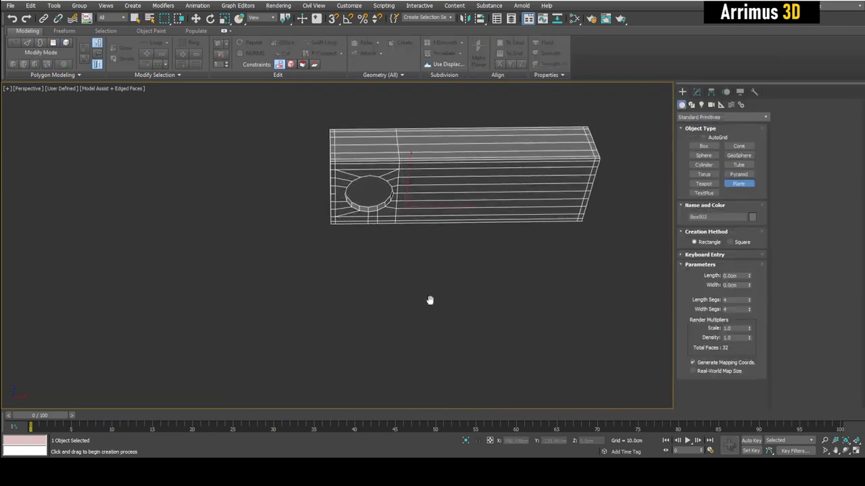
right_click(750, 309)
scroll(497, 280, down, 3)
drag(326, 264, 434, 386)
right_click(442, 347)
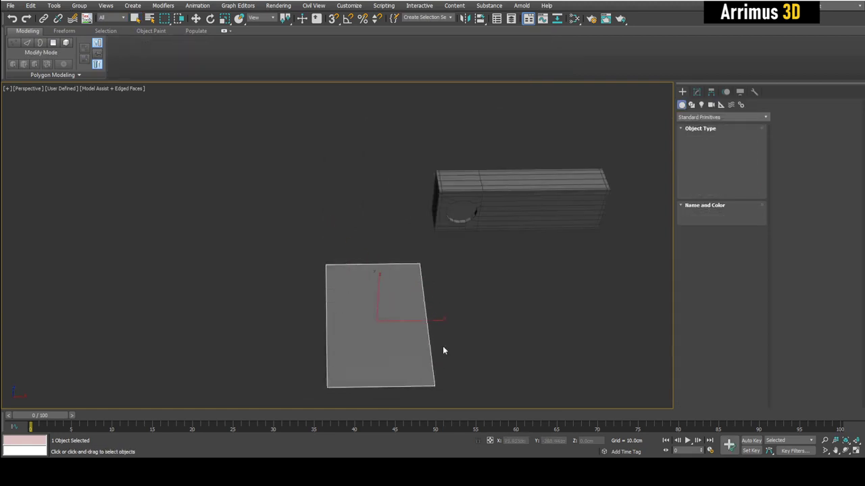
- Add an Edit Poly modifier to the new plane
key(z)
scroll(422, 310, down, 3)
alt+middle_drag(423, 310, 381, 288)
key(e)
key(1)
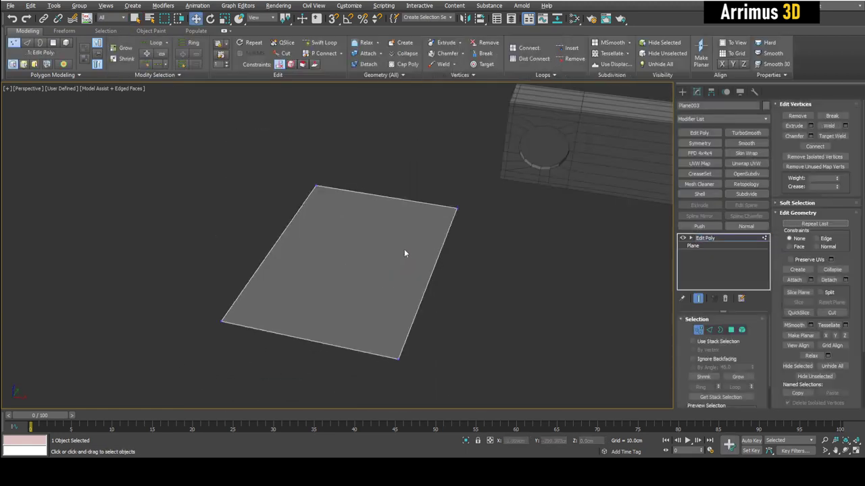
alt+middle_drag(405, 251, 432, 261)
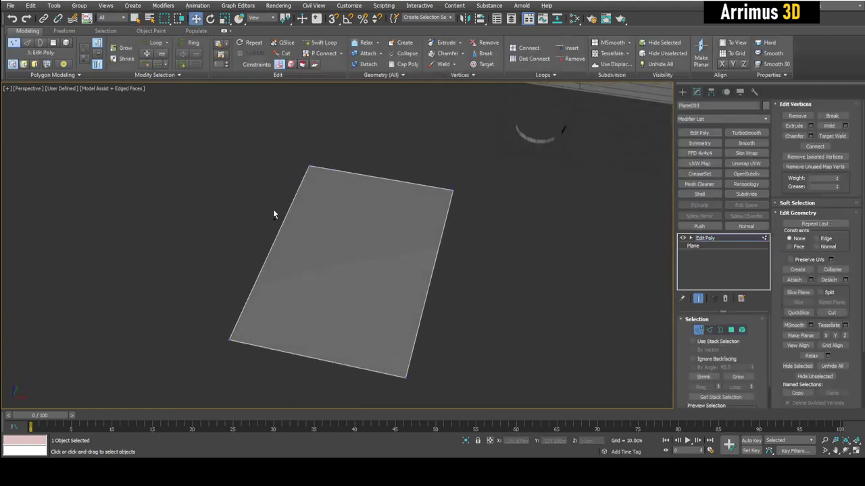
- Move the plane's long side edge to tilt the face and extend a second angled face from it
key(2)
click(275, 240)
alt+middle_drag(284, 257, 309, 213)
drag(294, 234, 370, 160)
alt+middle_drag(369, 162, 370, 208)
shift+drag(366, 216, 285, 190)
alt+middle_drag(286, 192, 331, 233)
- Extend the two end edges of the bent strip into a new pair of faces and raise the outer edges
double_click(429, 188)
middle_drag(431, 189, 379, 318)
key(e)
shift+drag(380, 317, 446, 186)
key(w)
drag(438, 232, 483, 188)
key(r)
double_click(441, 186)
key(w)
alt+middle_drag(476, 267, 406, 182)
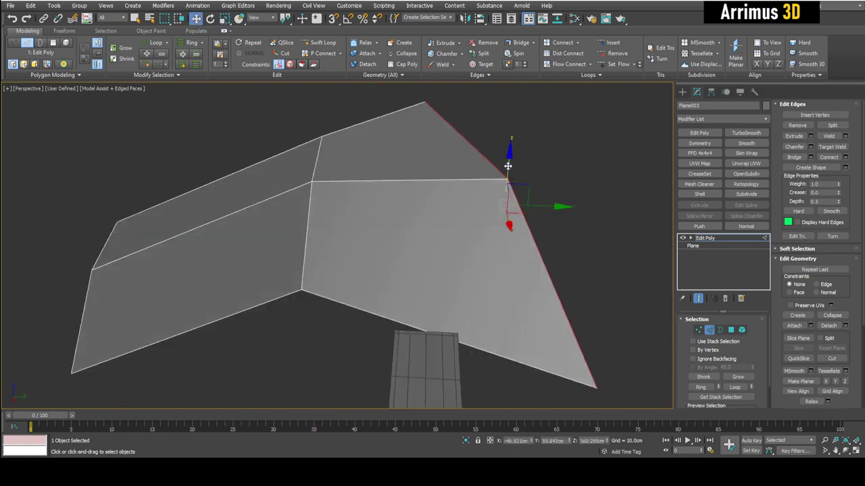
drag(508, 167, 508, 147)
- Reposition several vertices of the folded plane to shape it into an irregular bent panel
alt+middle_drag(508, 203, 497, 179)
key(1)
drag(547, 240, 601, 331)
drag(589, 251, 532, 178)
alt+middle_drag(532, 177, 432, 270)
drag(293, 183, 324, 225)
scroll(337, 189, down, 3)
drag(339, 194, 536, 123)
- Chamfer the lengthwise edge loop along the panel's central fold
key(2)
double_click(333, 214)
key(ctrl+shift+c)
click(594, 91)
alt+middle_drag(534, 148, 424, 235)
- Insert Swift Loops crosswise through the panel's middle and as support loops along its outer borders
key(alt+s)
click(410, 202)
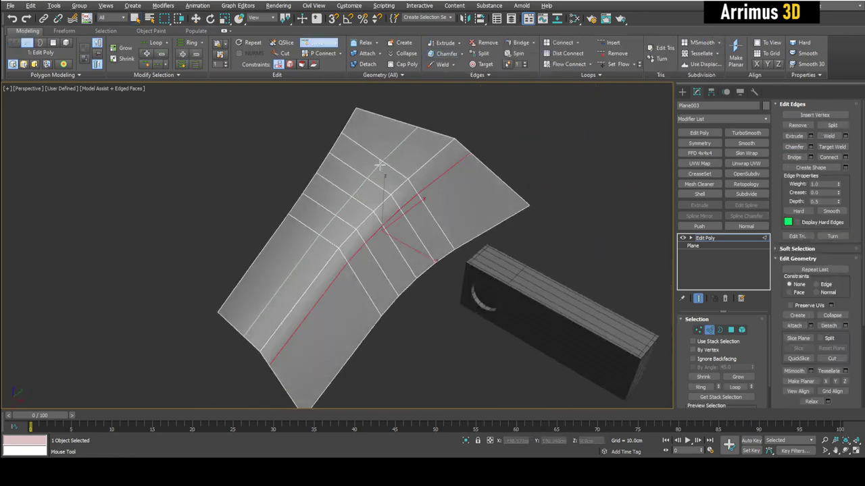
click(381, 166)
click(353, 140)
click(461, 222)
alt+middle_drag(405, 284, 361, 267)
click(246, 296)
click(448, 160)
- Add a second Edit Poly modifier on top of the looped panel
key(2)
click(699, 133)
key(1)
click(557, 204)
alt+middle_drag(556, 204, 504, 238)
key(1)
key(q)
scroll(406, 263, up, 3)
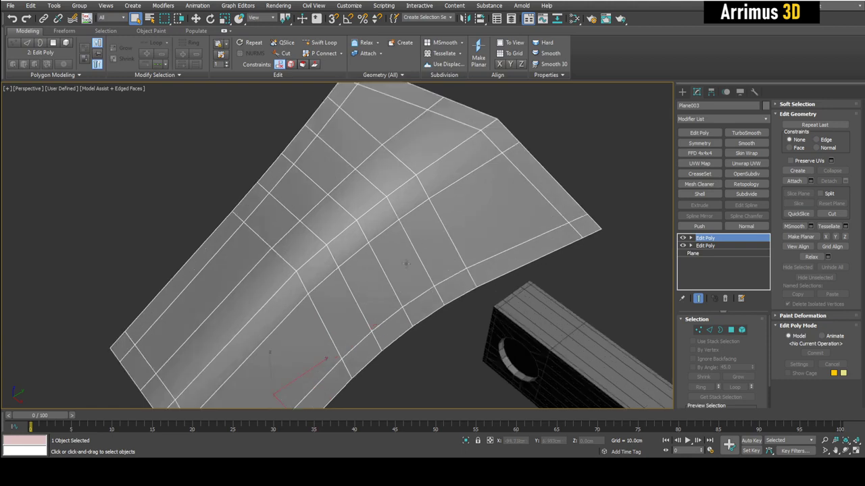
scroll(394, 220, down, 3)
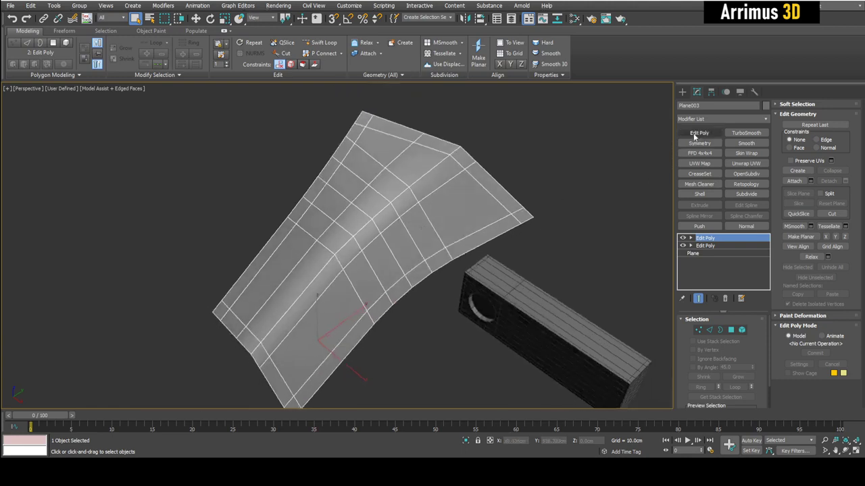
- Add a third Edit Poly modifier and cut a closed, elongated six-sided outline across the fold's central grid
click(714, 133)
key(1)
scroll(441, 196, up, 3)
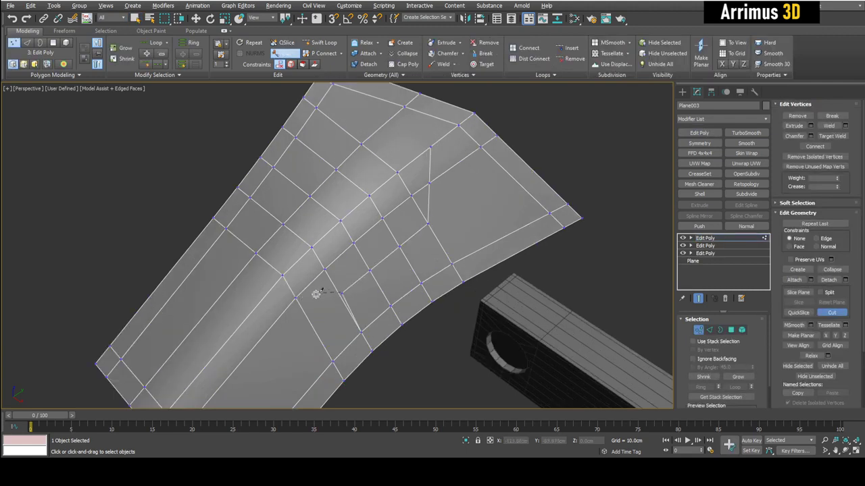
click(259, 297)
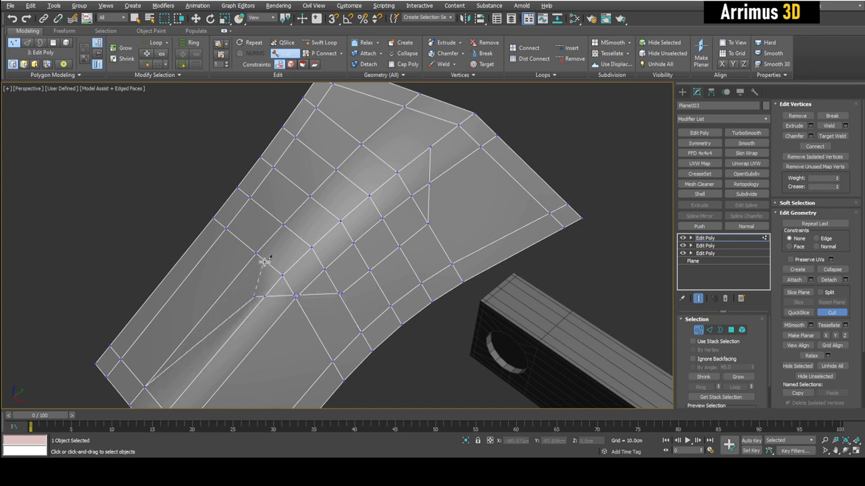
click(392, 144)
click(431, 147)
right_click(410, 169)
right_click(377, 198)
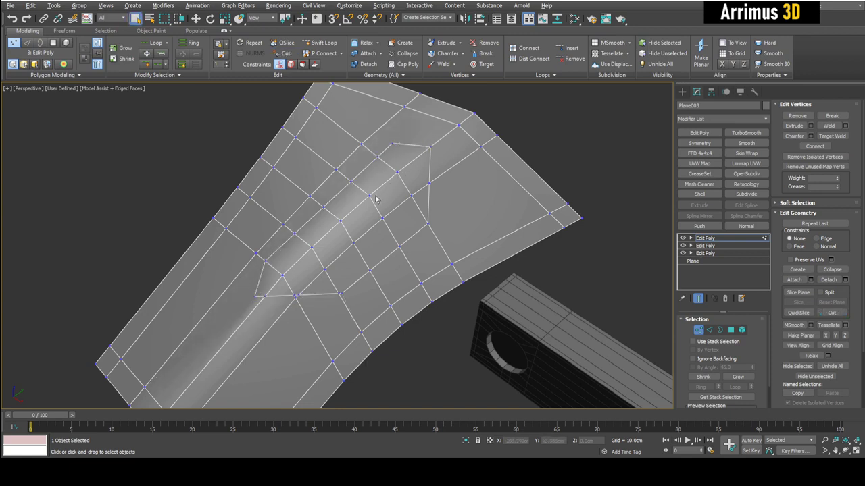
- Delete all polygons inside the six-sided outline to open a hole through the panel
key(4)
drag(280, 258, 336, 288)
key(Delete)
drag(333, 209, 380, 252)
key(Delete)
drag(383, 163, 419, 212)
key(Delete)
key(4)
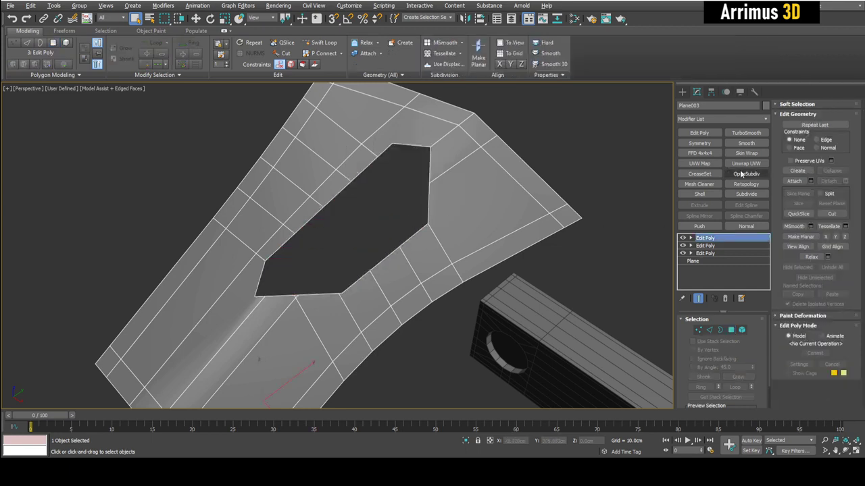
- Add a Shell modifier to the panel with an outer amount of 25 cm
click(705, 194)
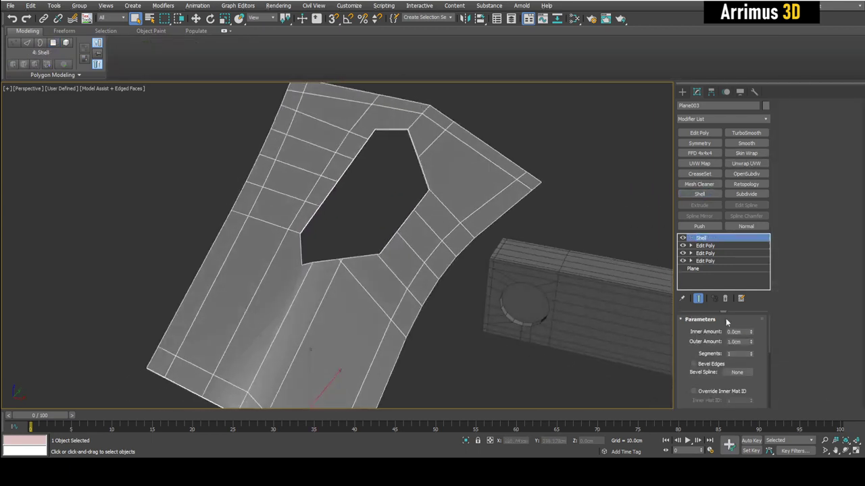
double_click(742, 342)
text(25)
key(Return)
alt+middle_drag(507, 288, 479, 283)
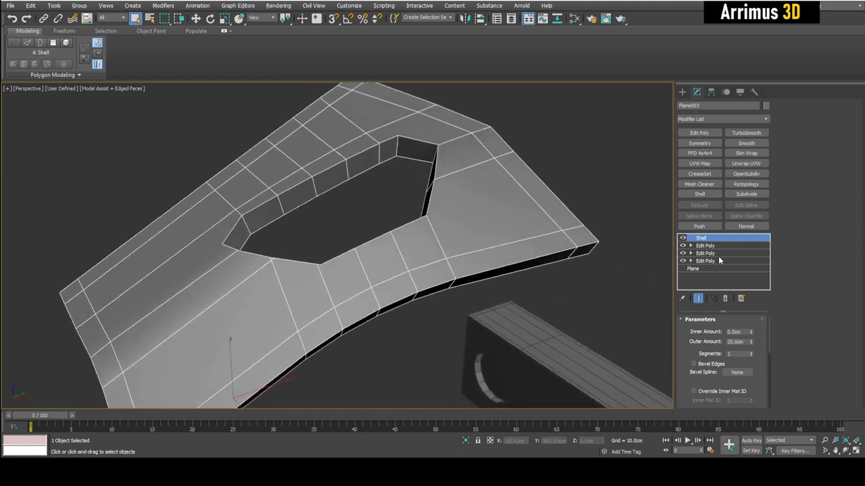
alt+middle_drag(479, 227, 453, 179)
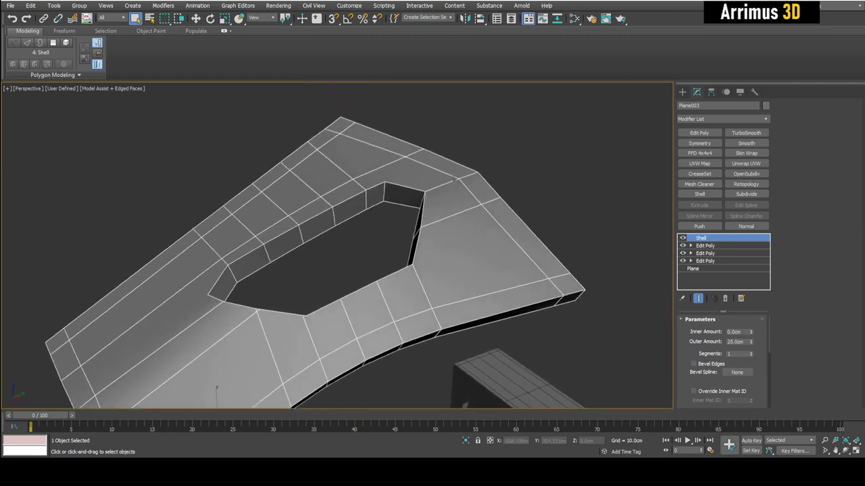
alt+middle_drag(412, 274, 456, 232)
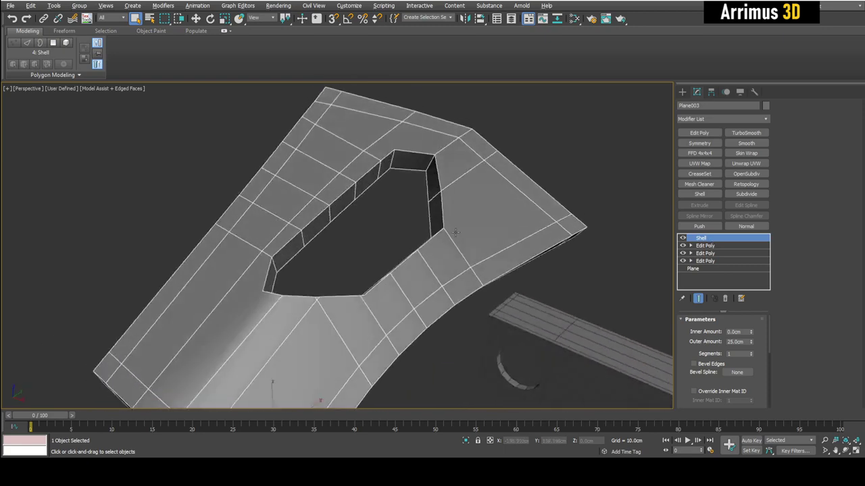
- Add an Edit Poly modifier above the Shell and switch to polygon editing
click(708, 134)
key(4)
middle_drag(566, 165, 548, 231)
alt+middle_drag(485, 262, 397, 266)
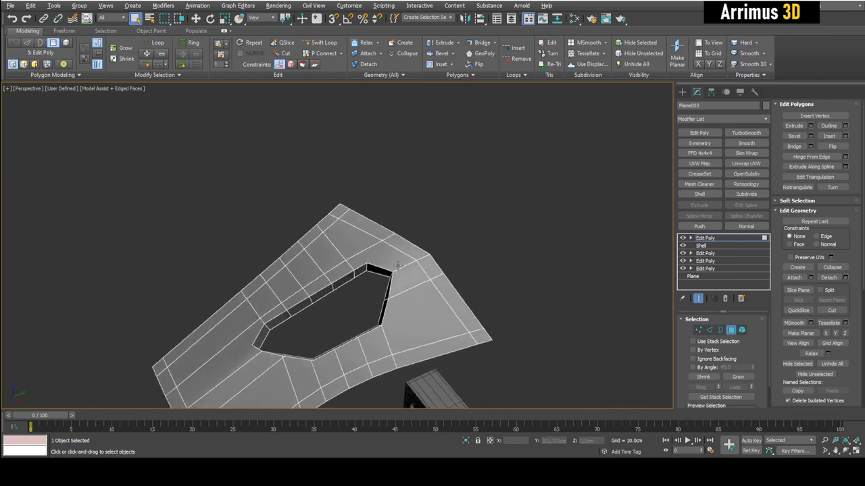
- Select the border strip of polygons along the panel's upper end and move it upward and outward
scroll(437, 264, up, 5)
alt+middle_drag(466, 286, 491, 265)
scroll(491, 265, down, 4)
click(530, 333)
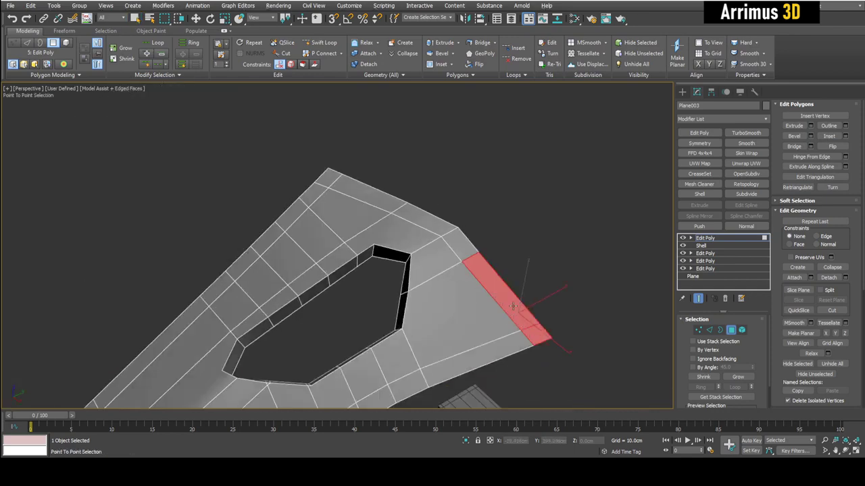
click(329, 180)
right_click(329, 180)
alt+middle_drag(442, 245, 473, 203)
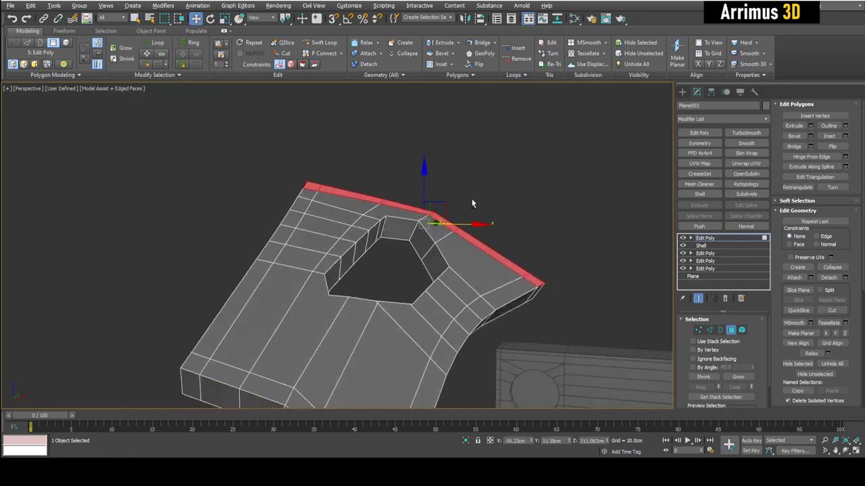
drag(443, 202, 452, 180)
key(4)
key(q)
- Cut a five-sided outline across the fold in the panel's lower area beneath the existing hole
alt+middle_drag(481, 204, 504, 215)
key(1)
middle_drag(413, 305, 454, 225)
scroll(475, 212, up, 3)
key(alt+c)
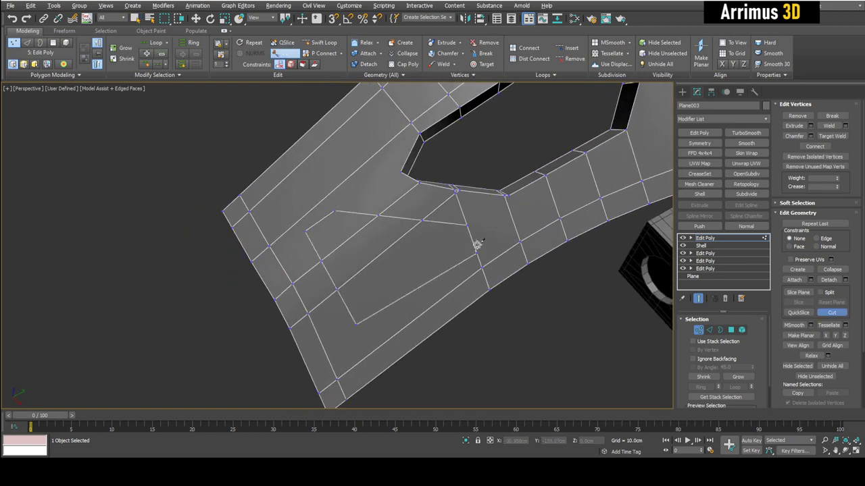
right_click(509, 188)
- Cut a matching five-sided outline on the panel's reverse side, snapping to the first outline's corners in see-through display
middle_drag(509, 187, 477, 219)
alt+middle_drag(403, 216, 481, 162)
mouse_move(443, 209)
alt+middle_down()
mouse_move(427, 208)
mouse_move(439, 214)
mouse_move(453, 200)
alt+middle_up()
scroll(435, 210, up, 3)
key(alt+x)
key(alt+x)
key(alt+c)
key(s)
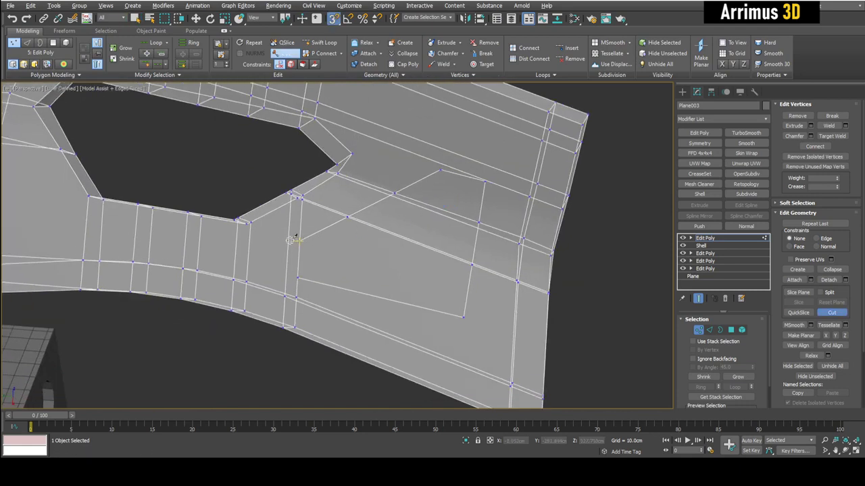
click(298, 240)
click(462, 316)
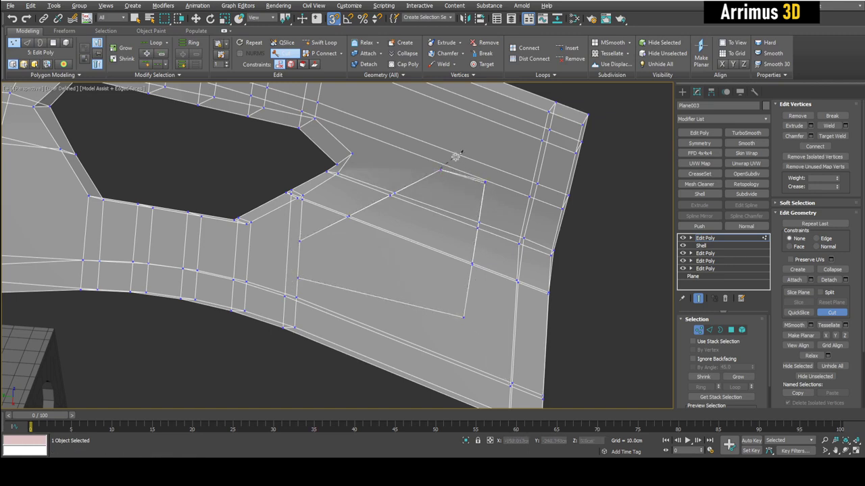
right_click(456, 157)
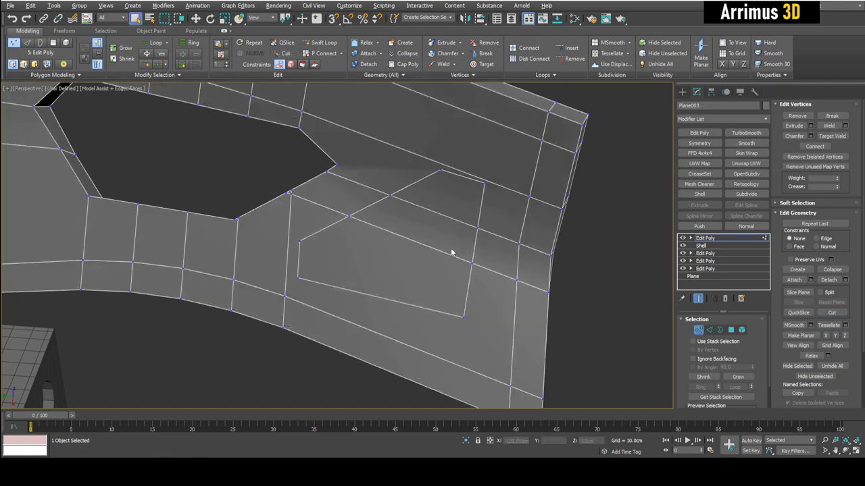
- Select the outlined polygons on both sides of the panel and bridge them into a through opening
middle_drag(452, 252, 427, 258)
key(4)
key(alt+x)
drag(410, 204, 415, 286)
key(alt+x)
alt+middle_drag(516, 177, 372, 259)
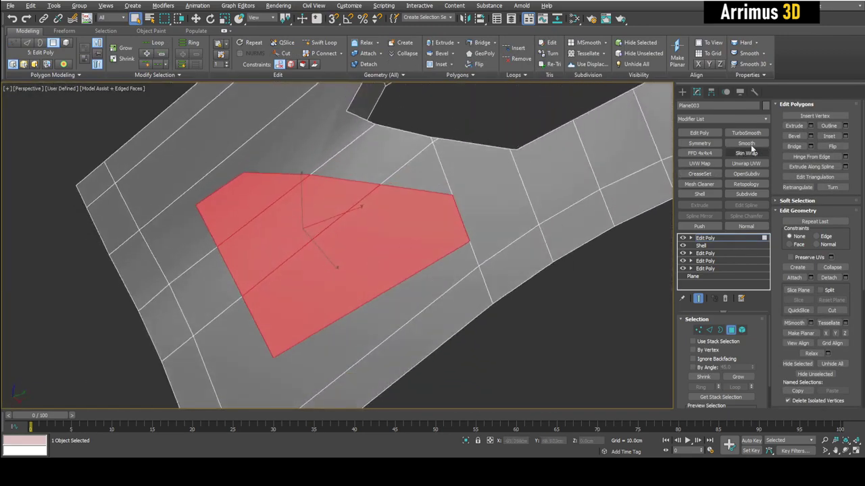
click(787, 146)
click(532, 278)
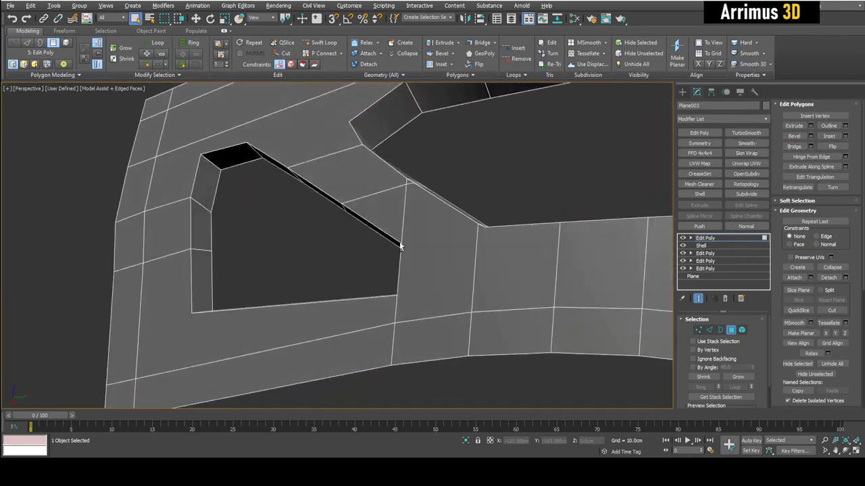